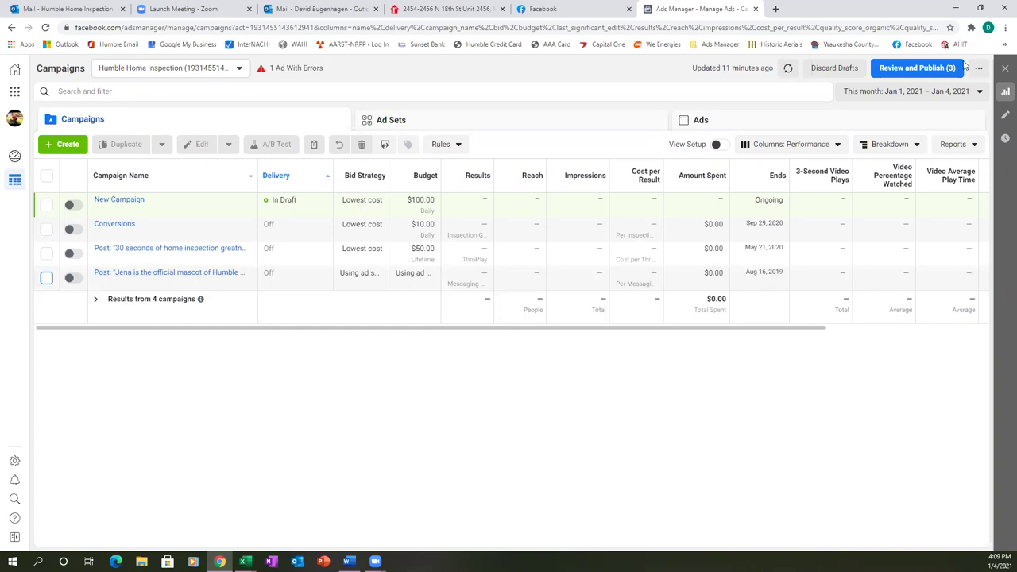
- Set the reporting date range to the Lifetime preset
click(959, 95)
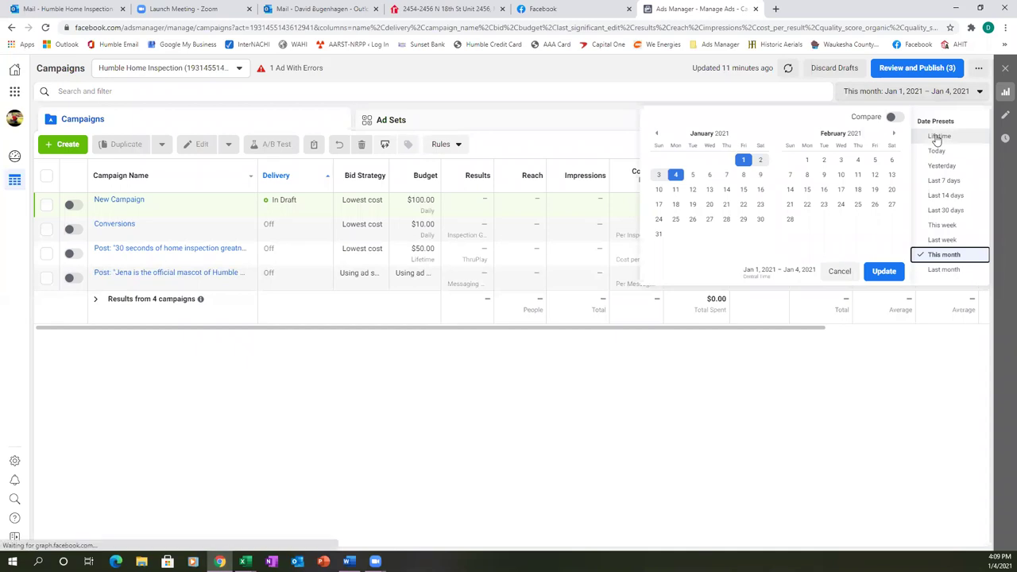
click(939, 136)
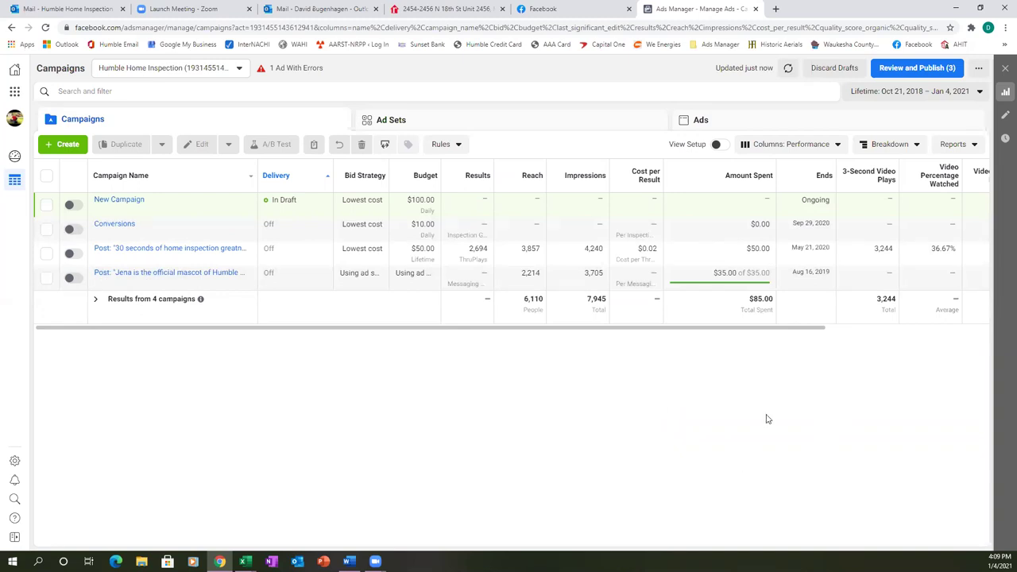
- Review the draft items and publish them with the option to try publishing items with errors enabled
click(937, 68)
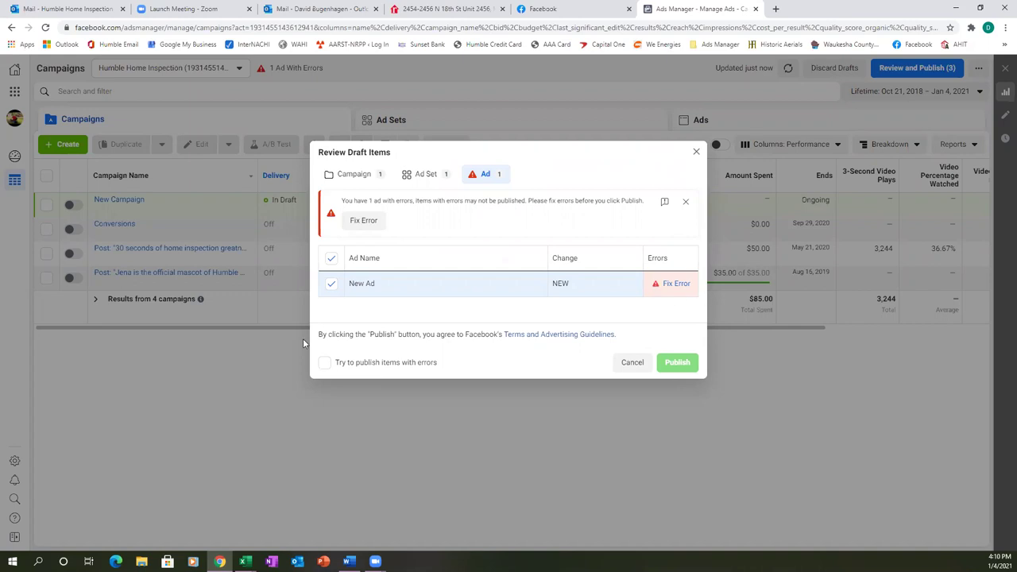
click(324, 362)
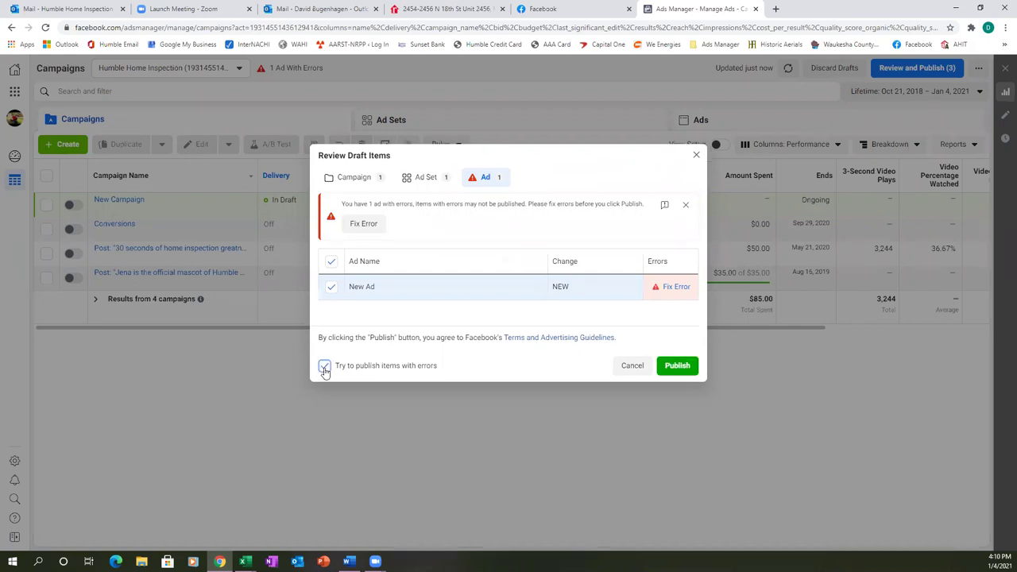
click(668, 357)
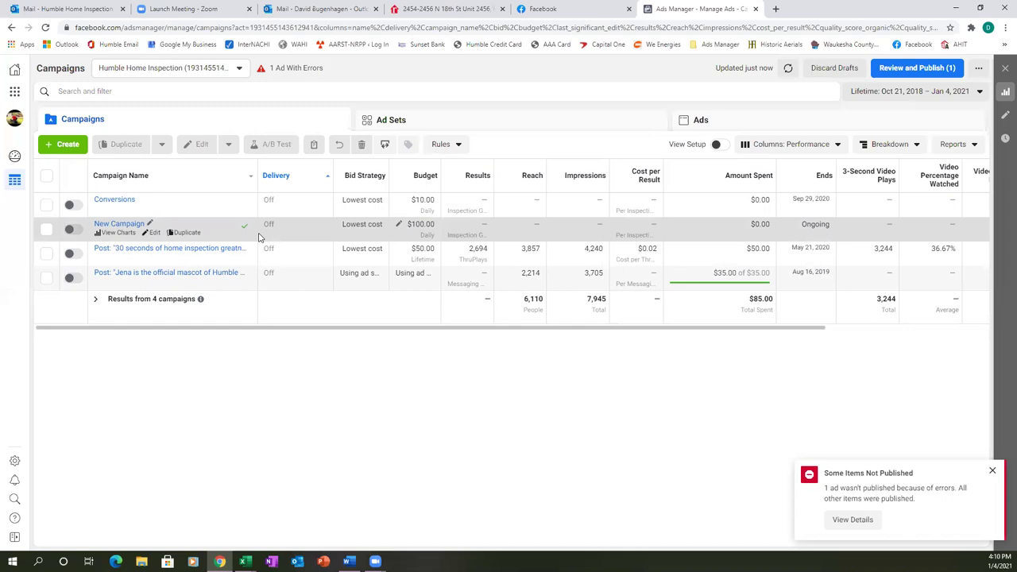
- Delete the ad with the setup error from New Campaign, then clear the campaign selection to list all ads
click(124, 226)
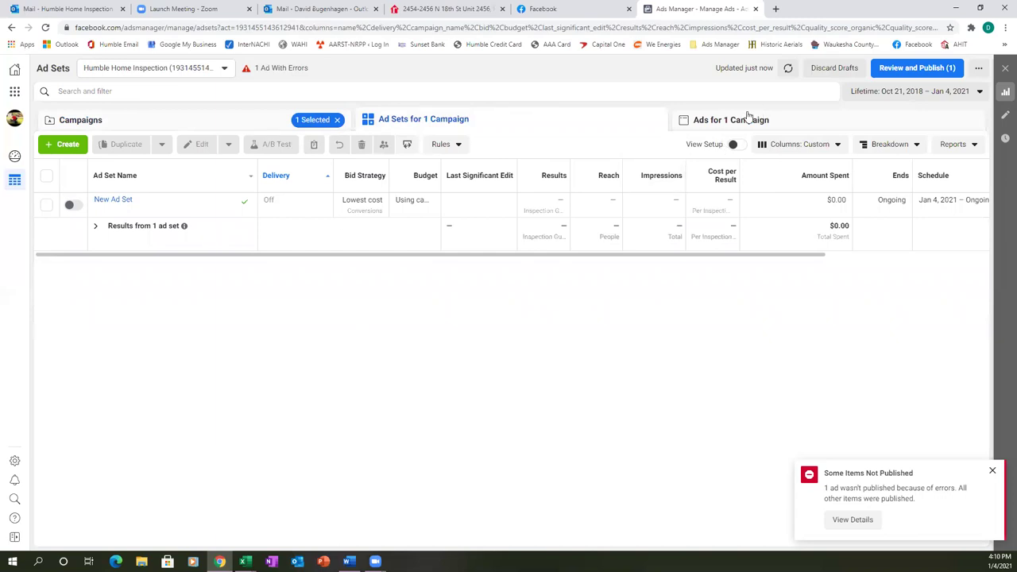
click(739, 120)
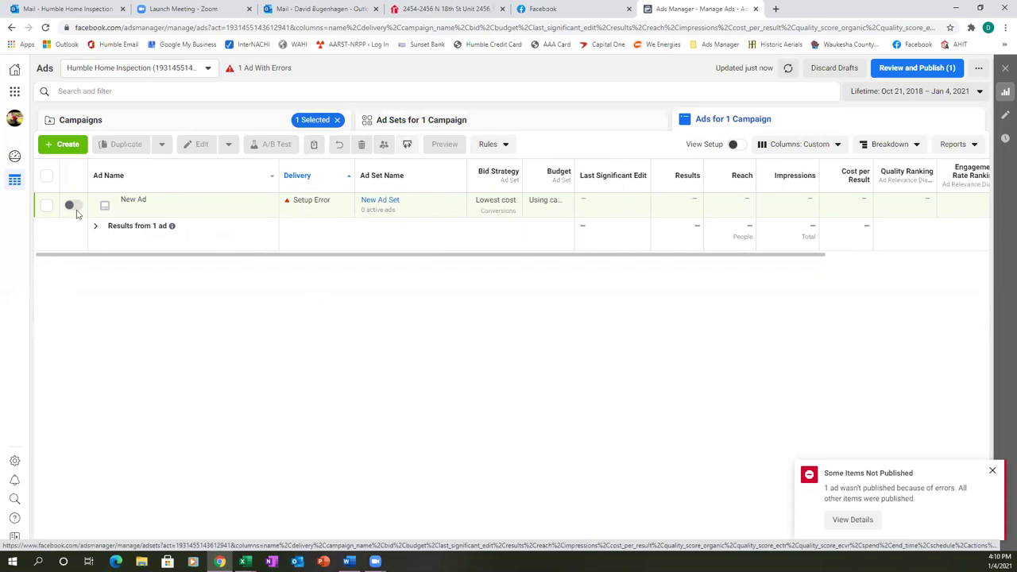
click(46, 206)
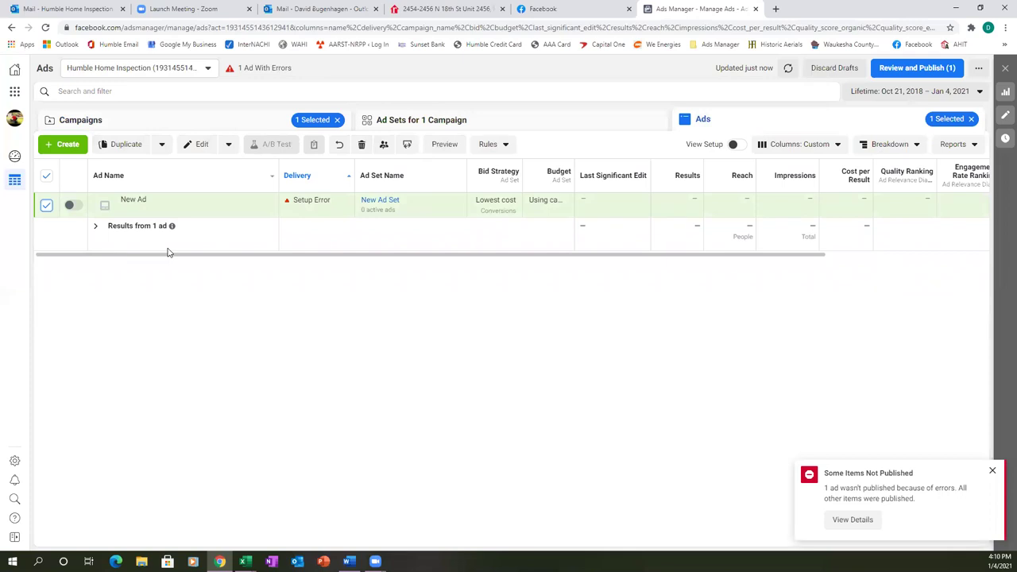
click(361, 144)
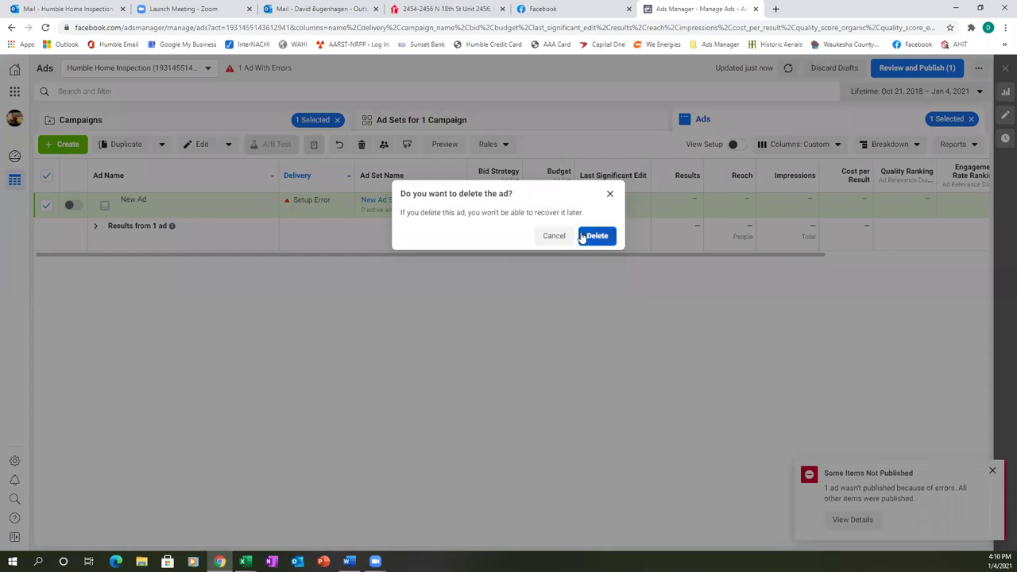
click(587, 236)
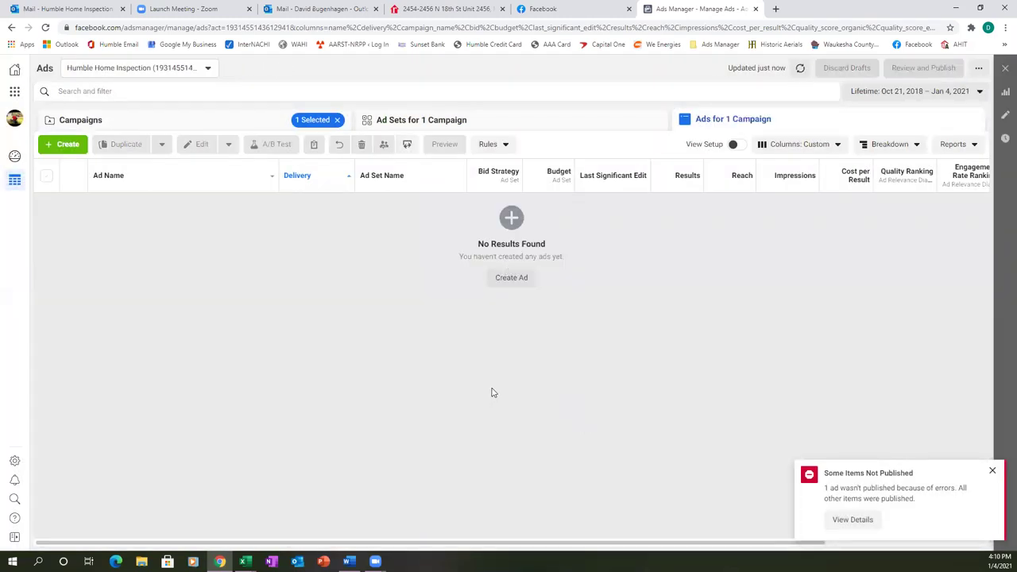
click(992, 471)
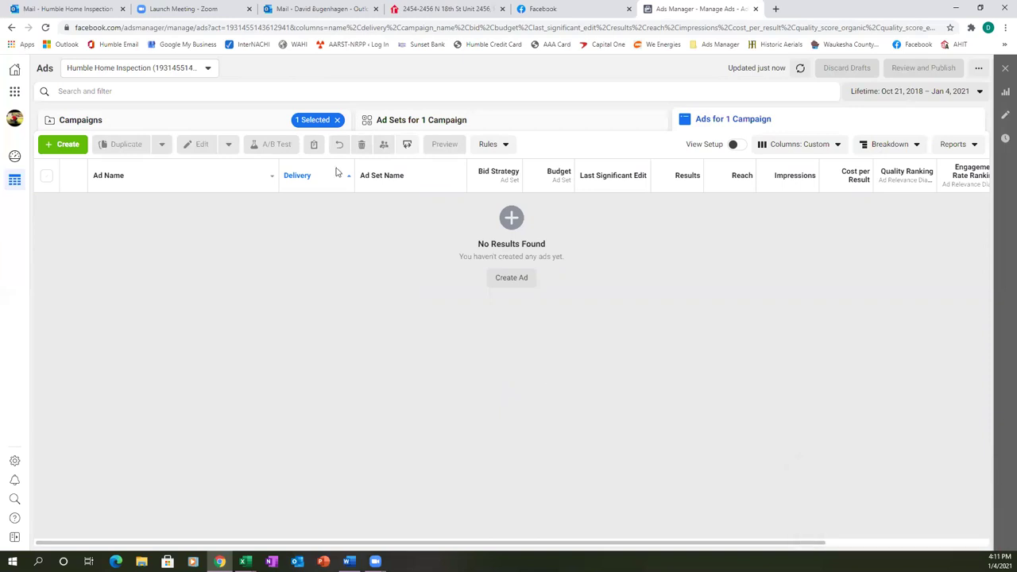
click(337, 121)
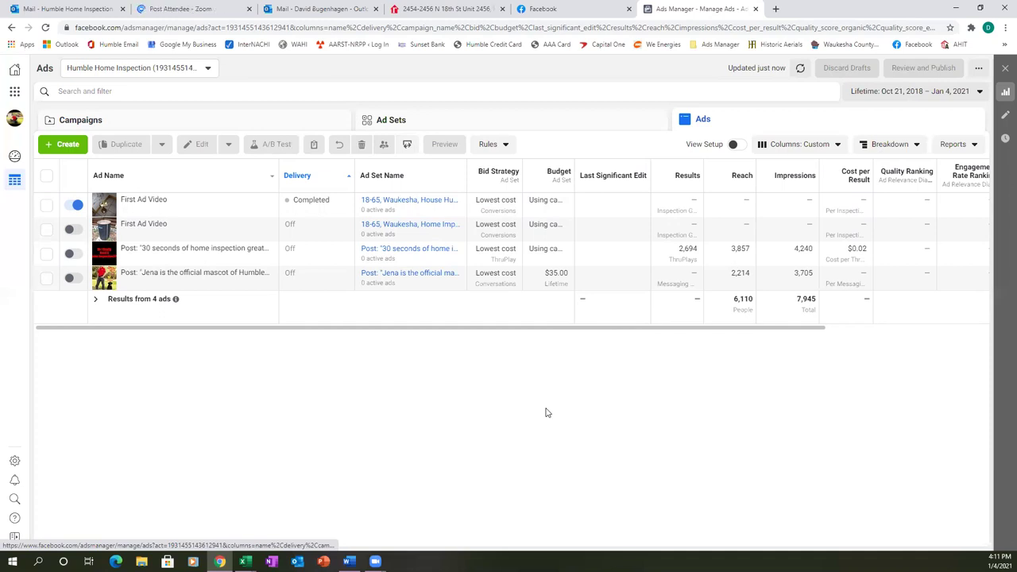
- Switch to Facebook and open the Humble Home Inspection page to view its pinned introductory video post
click(540, 8)
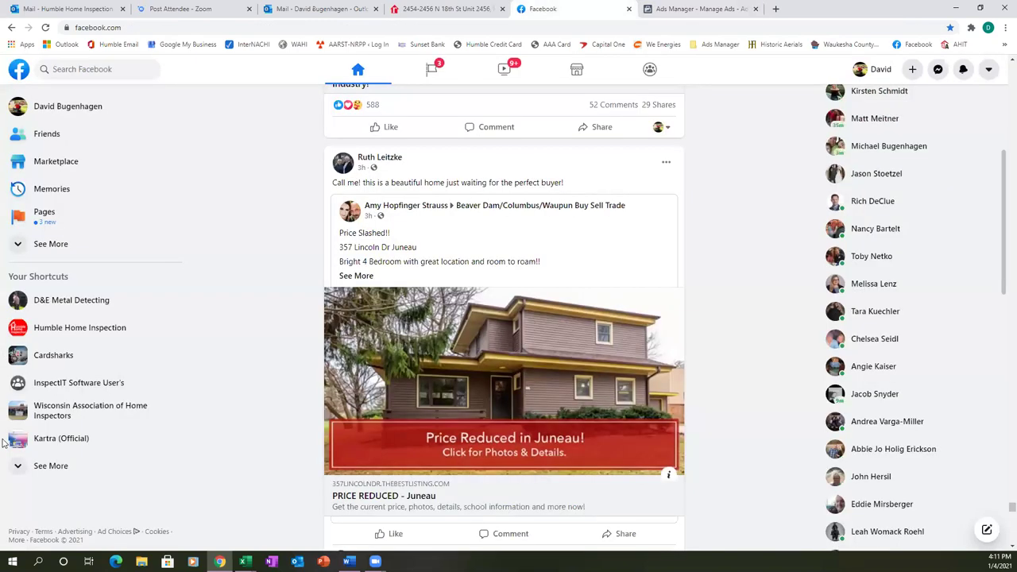
click(84, 334)
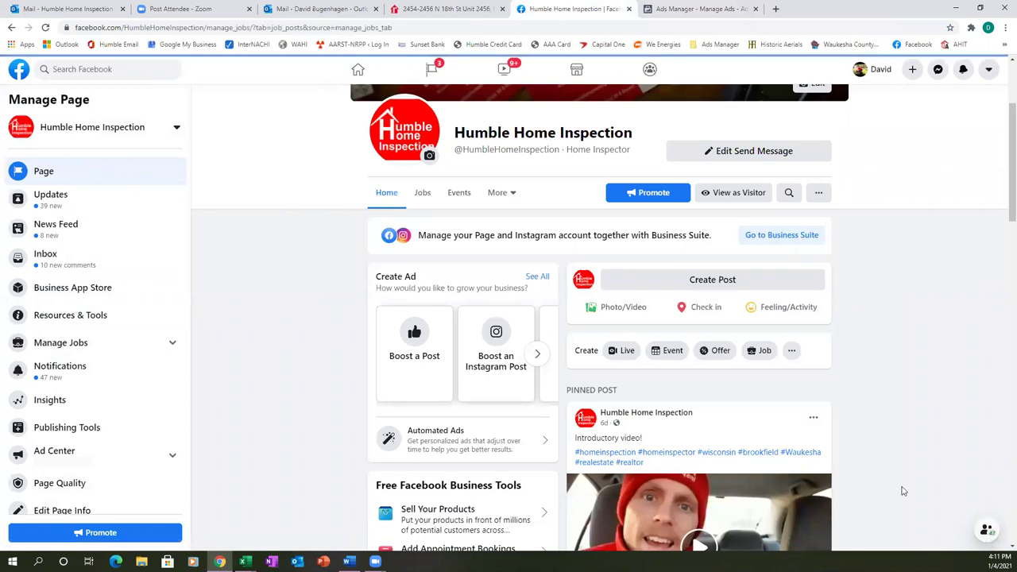
scroll(789, 379, down, 2)
scroll(788, 379, down, 2)
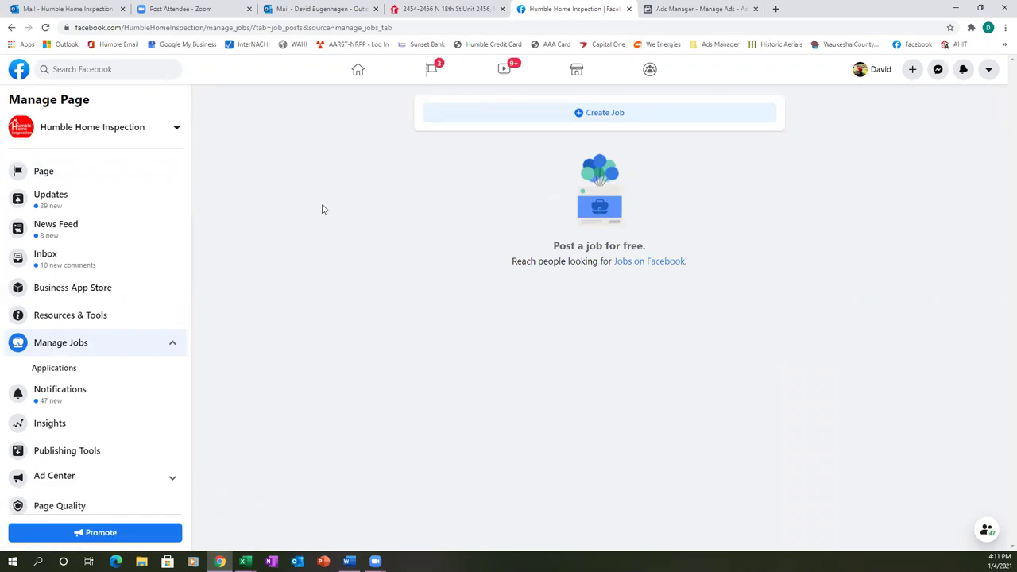
click(44, 170)
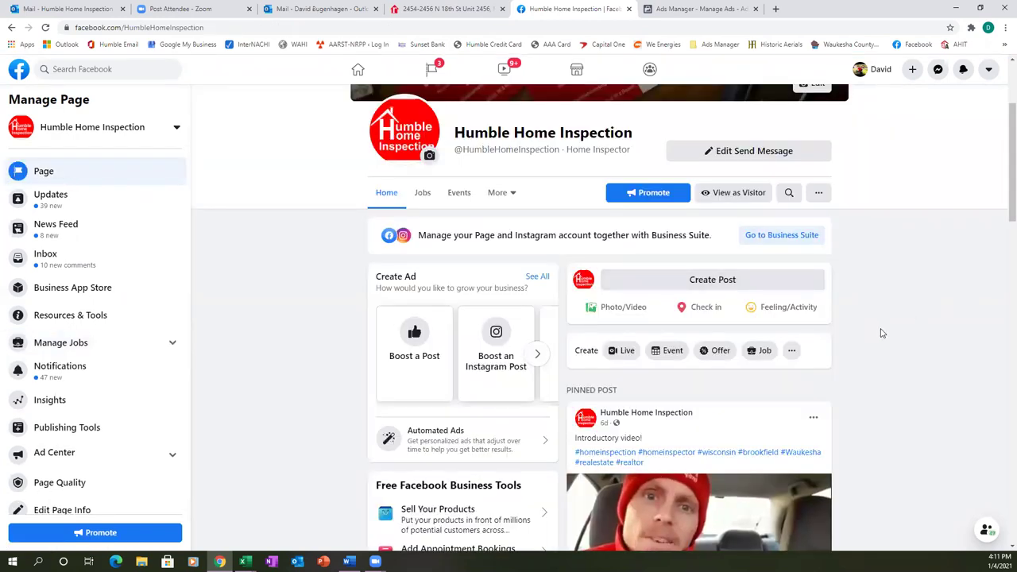
scroll(880, 333, down, 2)
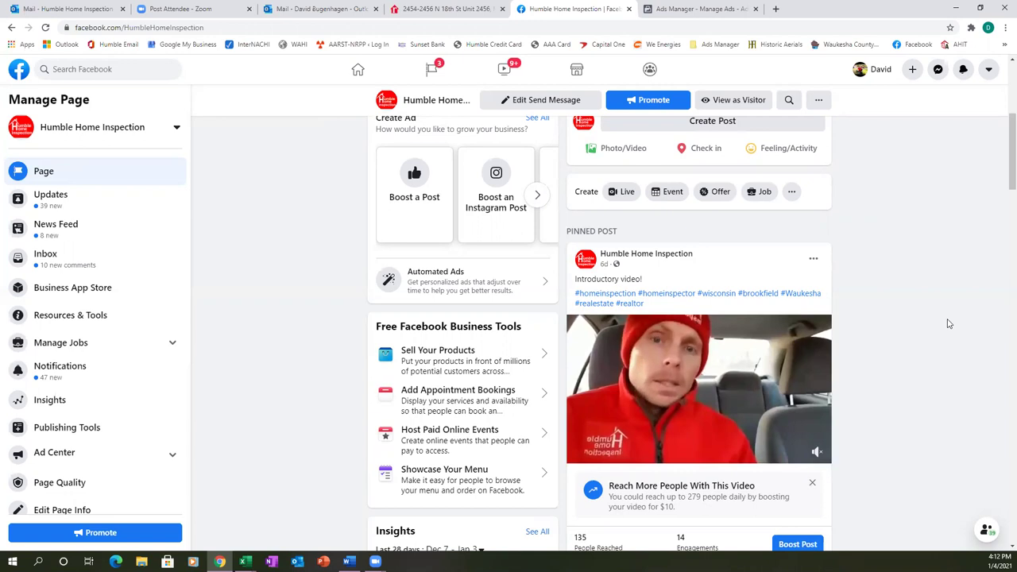
- Switch back to Ads Manager and start a new campaign with the Video views objective
click(667, 8)
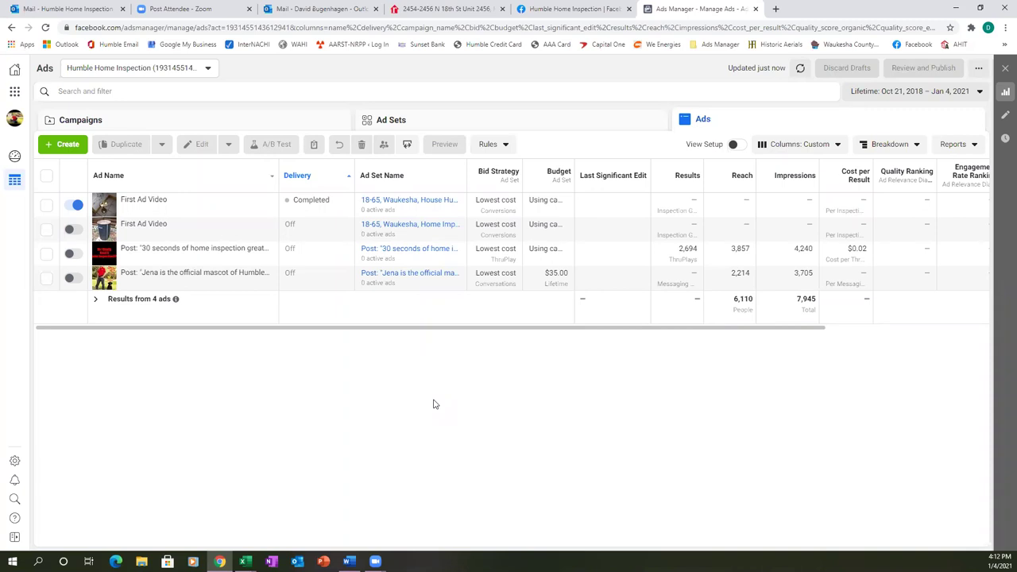
click(60, 146)
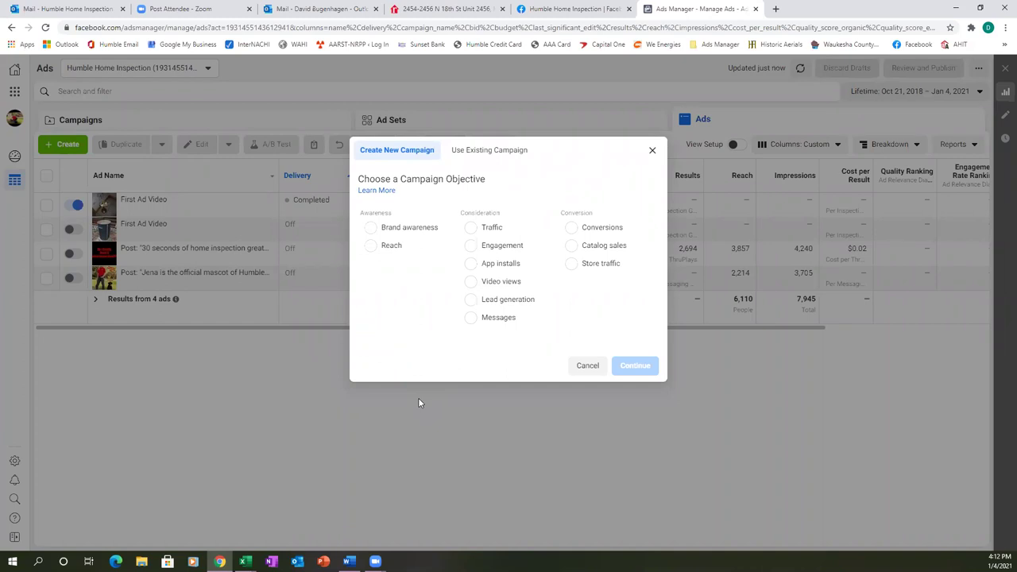
click(471, 282)
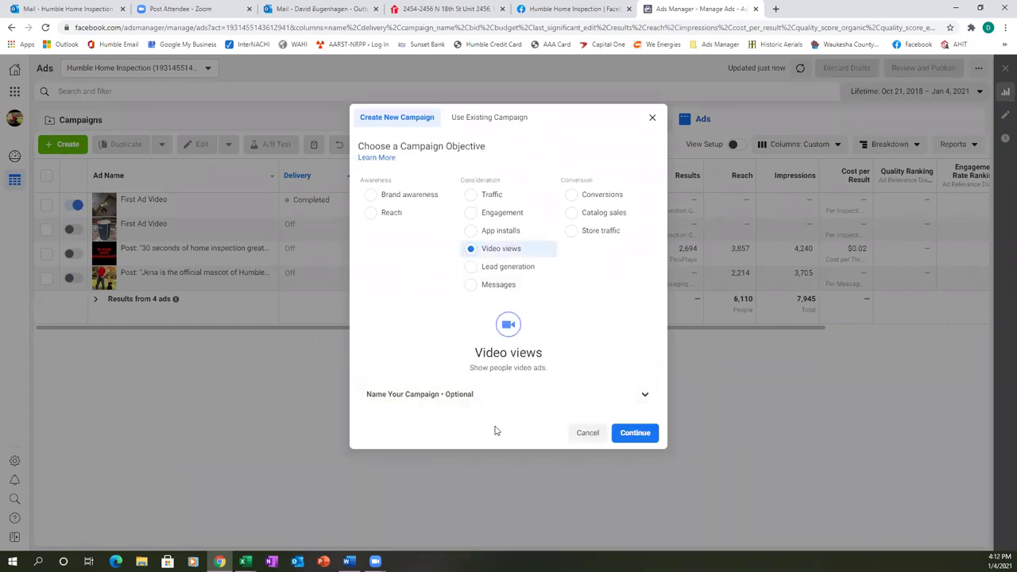
- Name the new campaign "Intro Video (video views)"
click(645, 395)
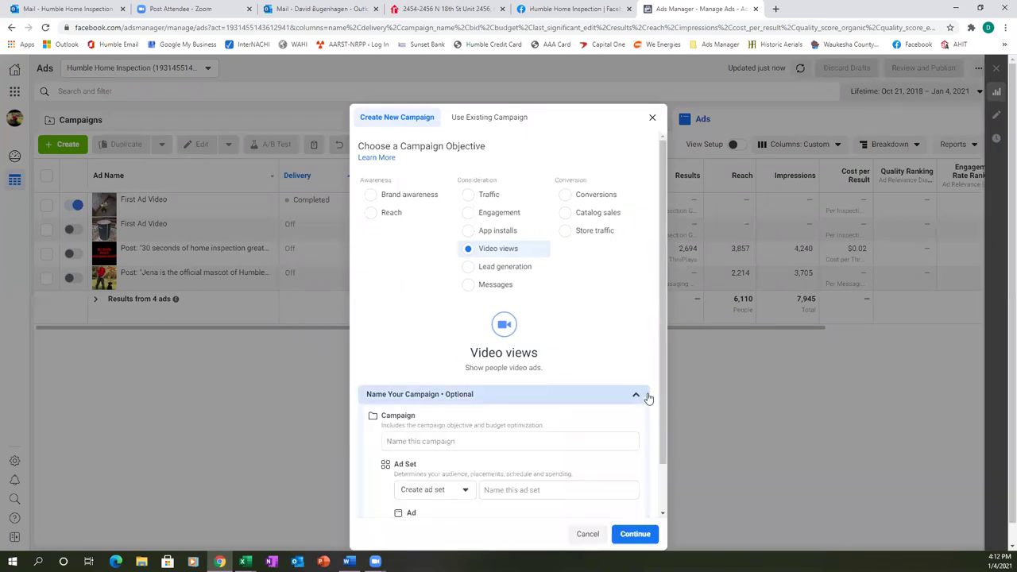
scroll(642, 408, down, 1)
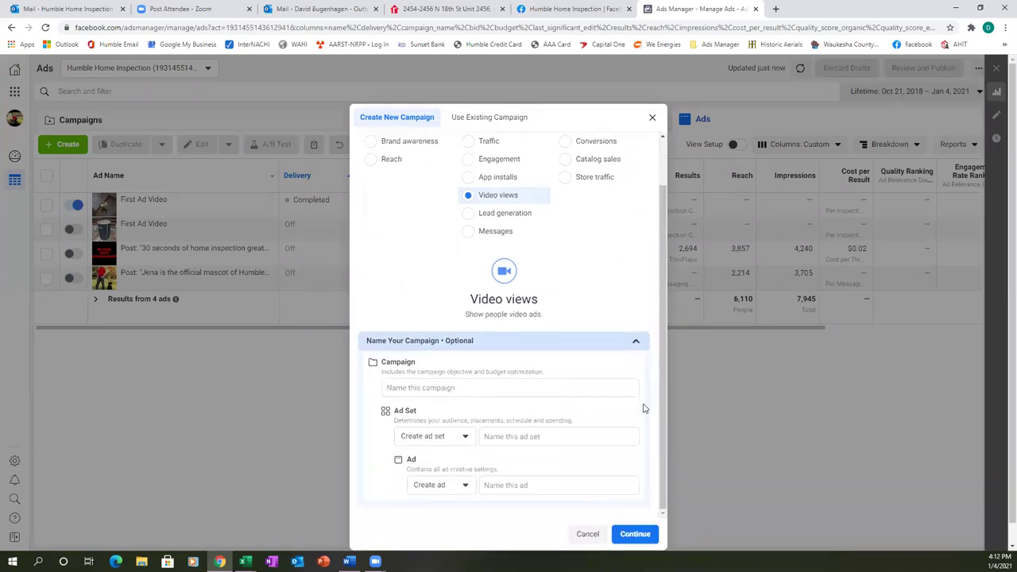
click(404, 383)
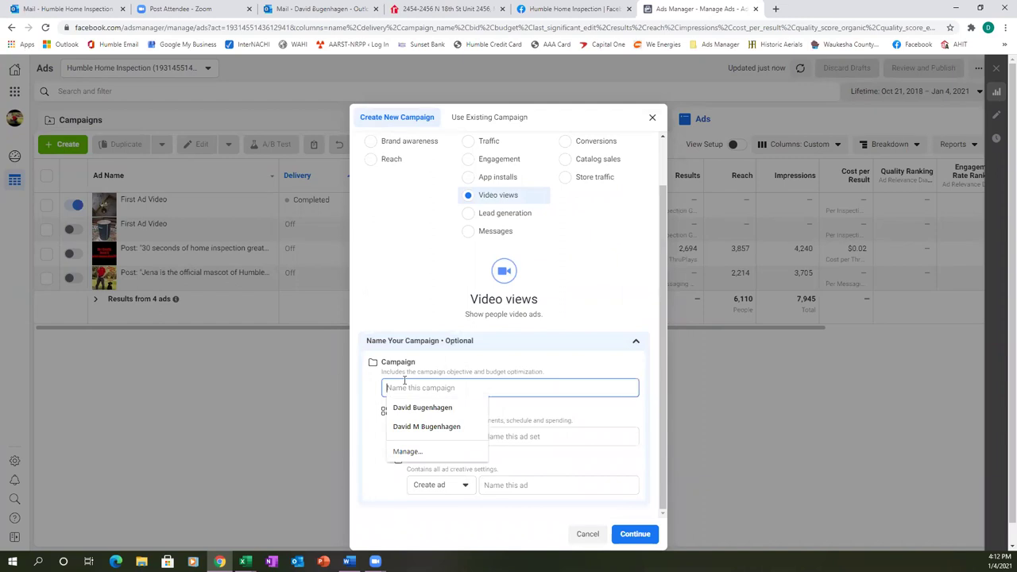
text(Intro Vide)
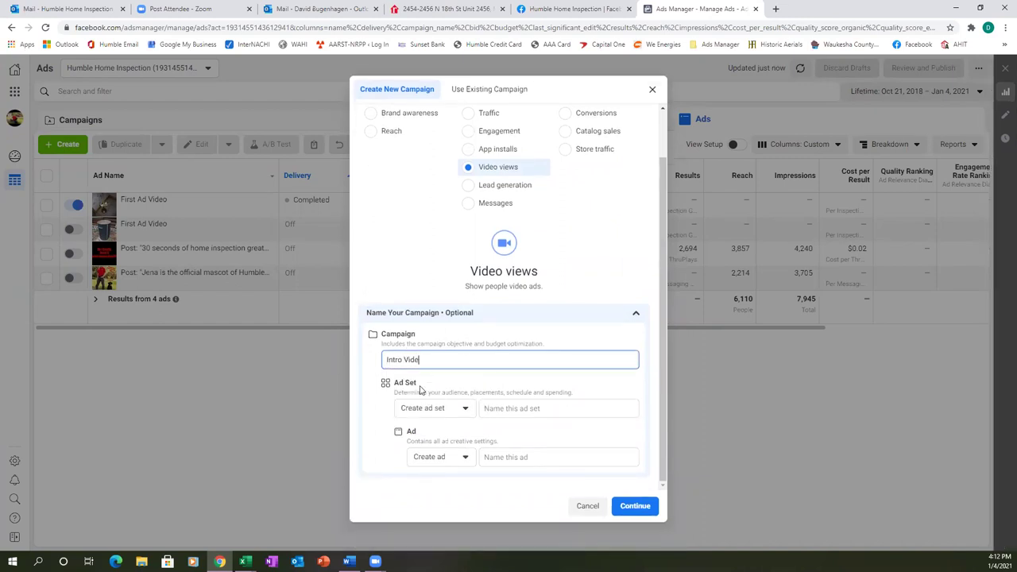
text(o (video views))
- Keep the Create ad set option and name the new ad set "Waukesha"
click(466, 409)
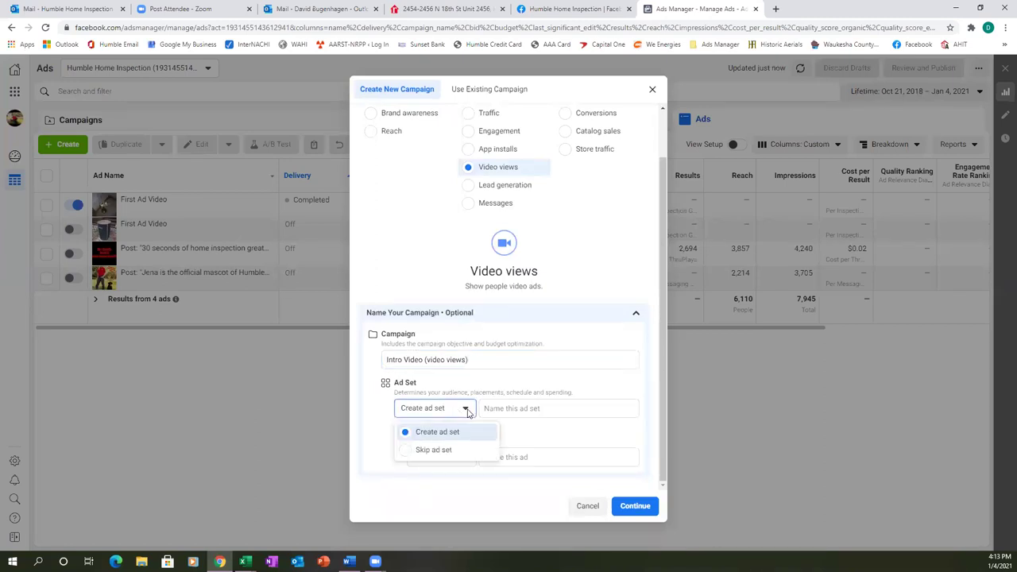
click(468, 411)
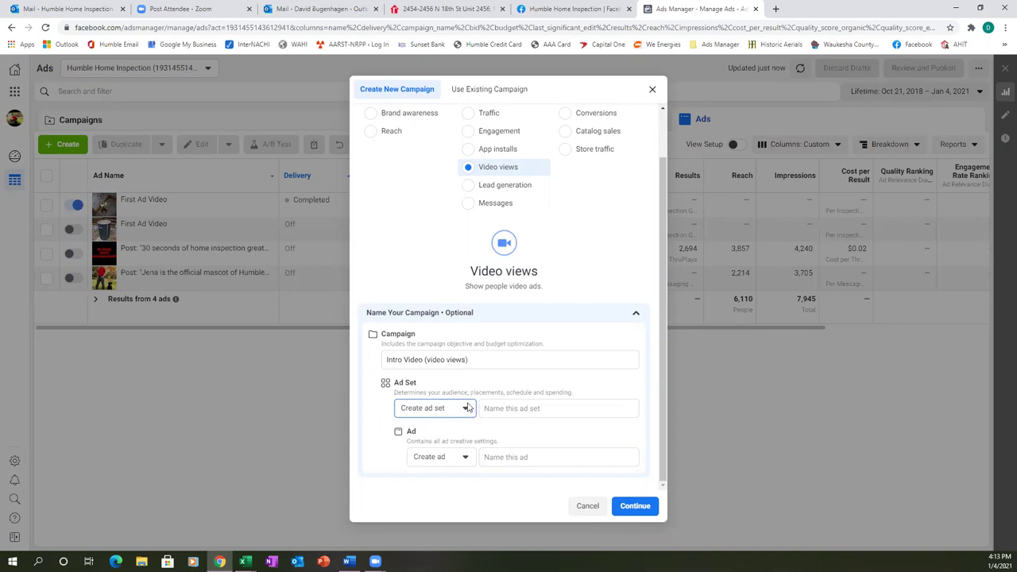
click(499, 402)
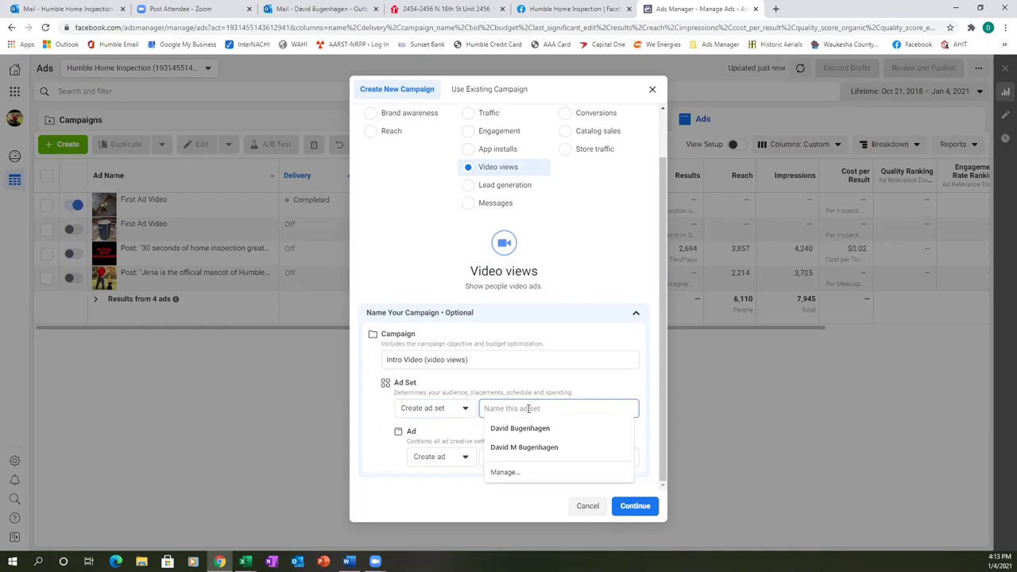
text(W)
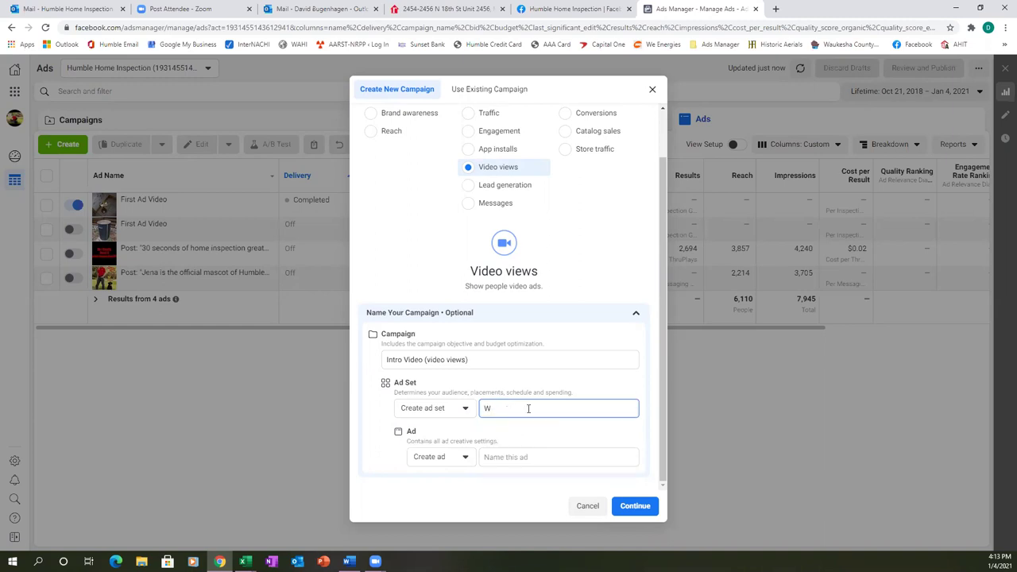
text(aukesha)
- Open Google Maps in a new browser tab
click(776, 9)
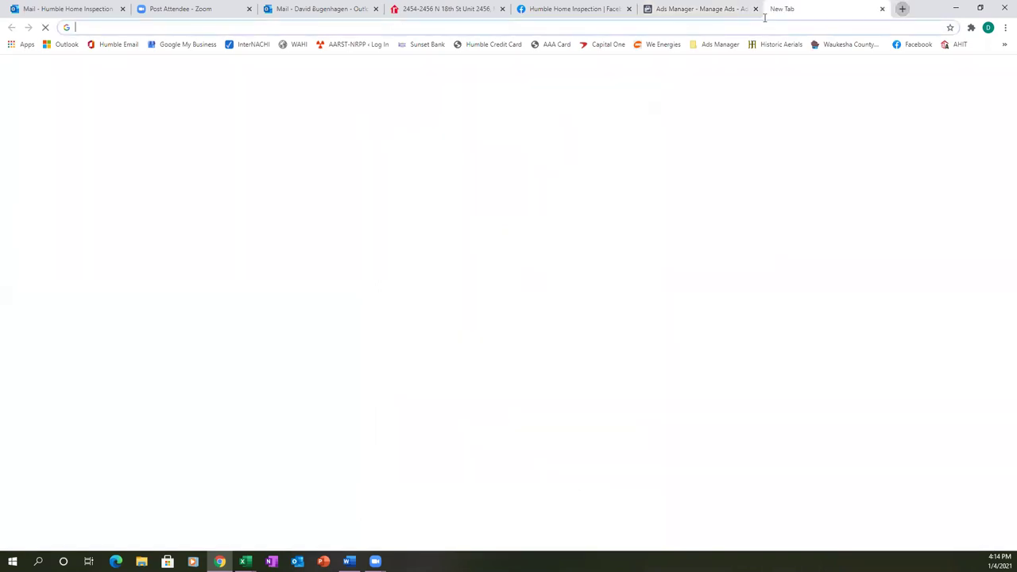
text(google maps)
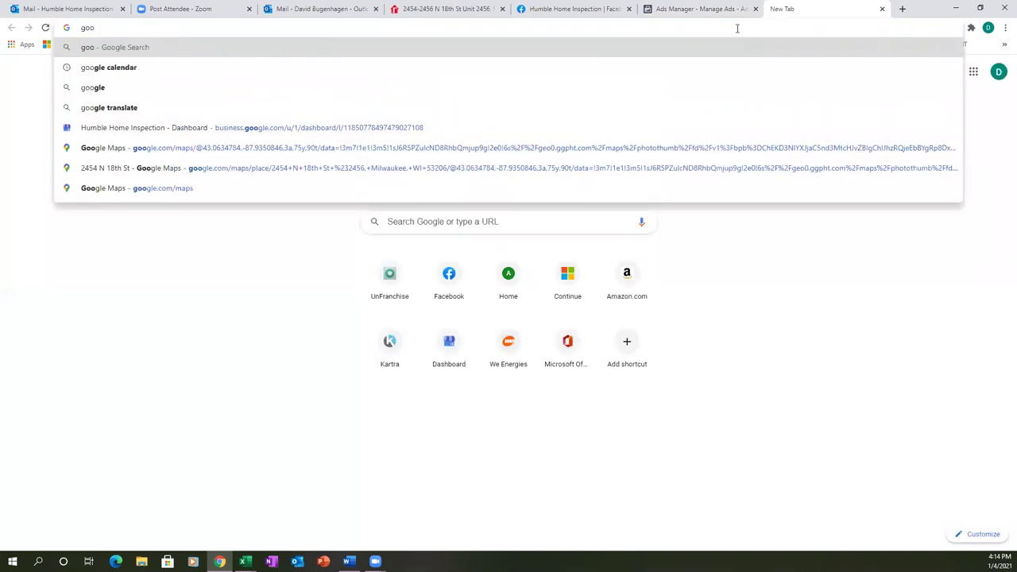
key(Return)
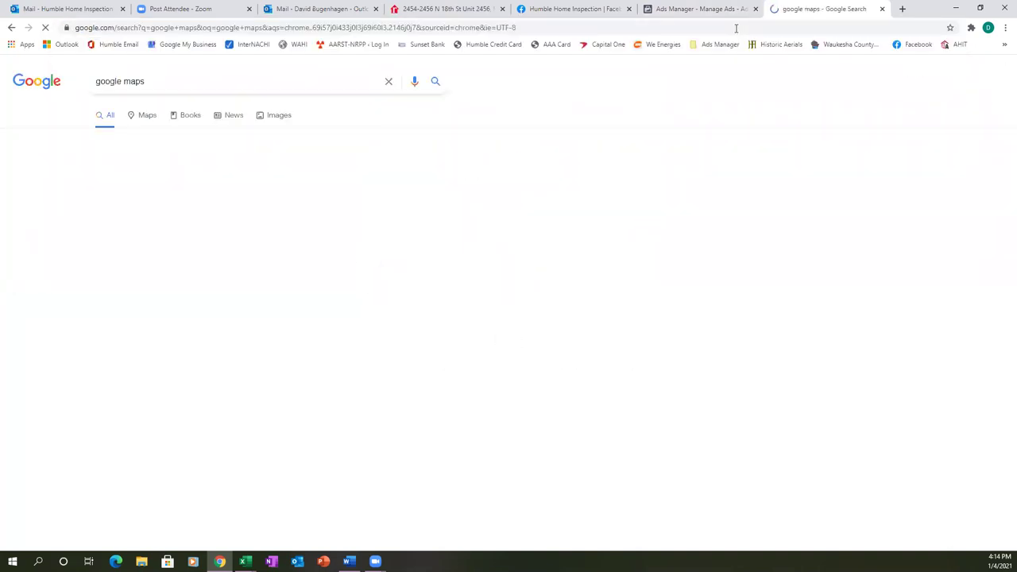
click(119, 180)
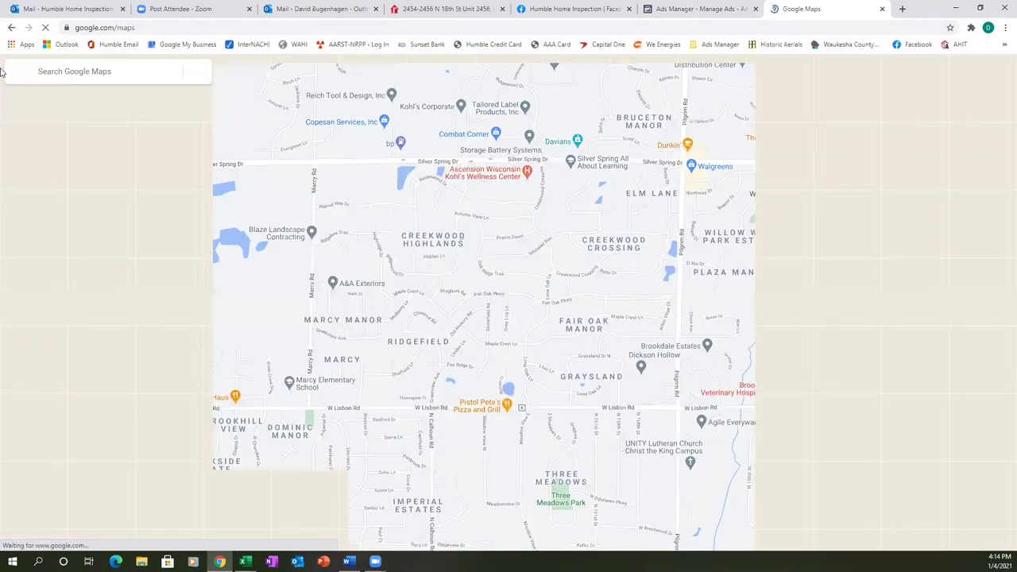
- Search Google Maps for Waukesha
text(wua)
key(BackSpace)
key(BackSpace)
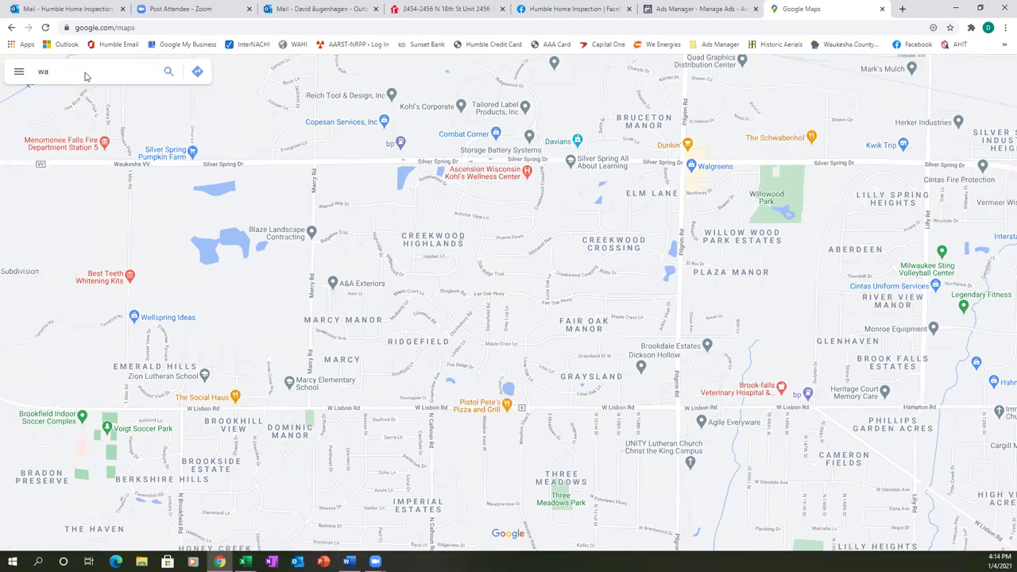
text(au)
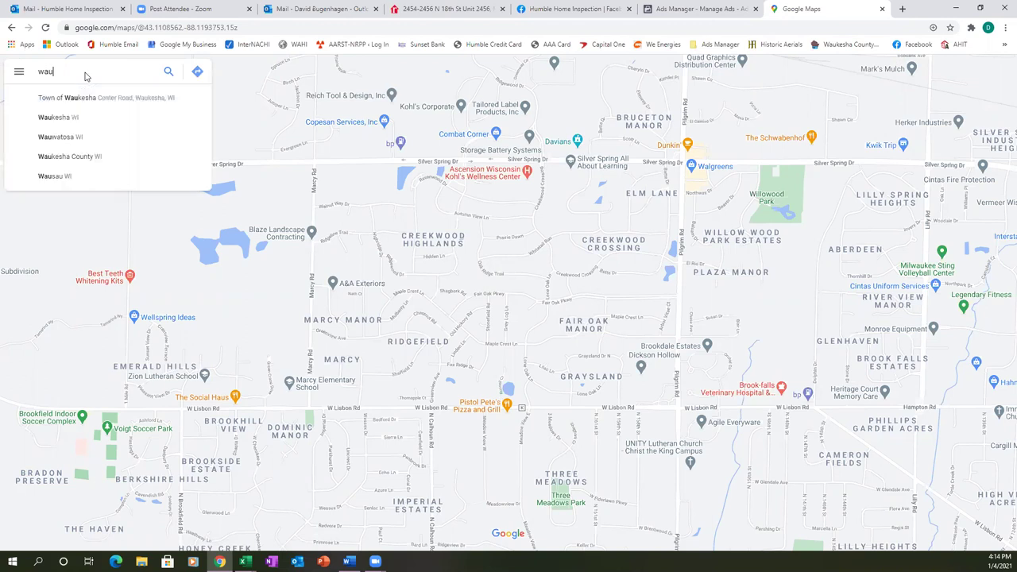
text(ksha)
key(BackSpace)
key(BackSpace)
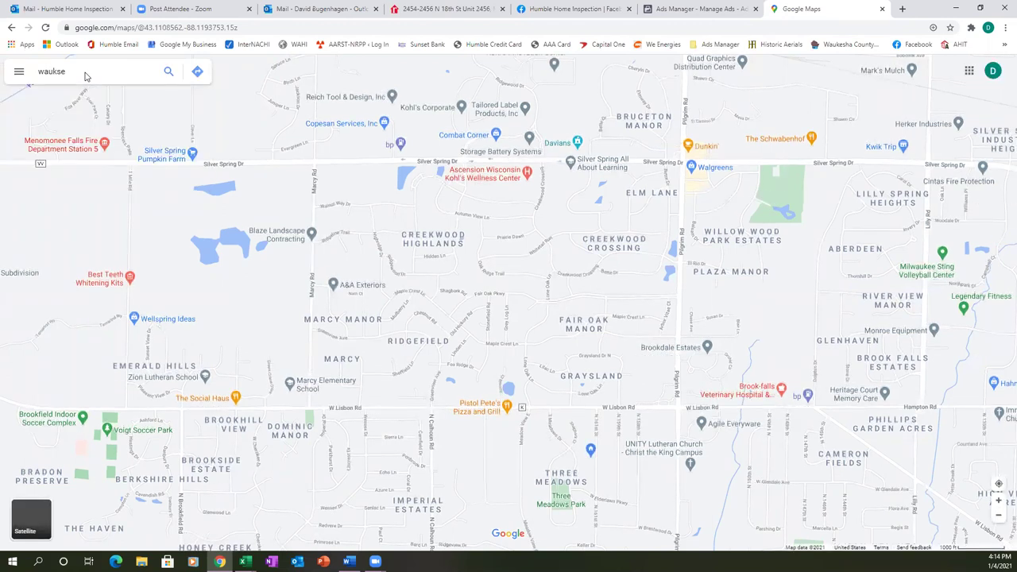
key(BackSpace)
text(esha)
key(Return)
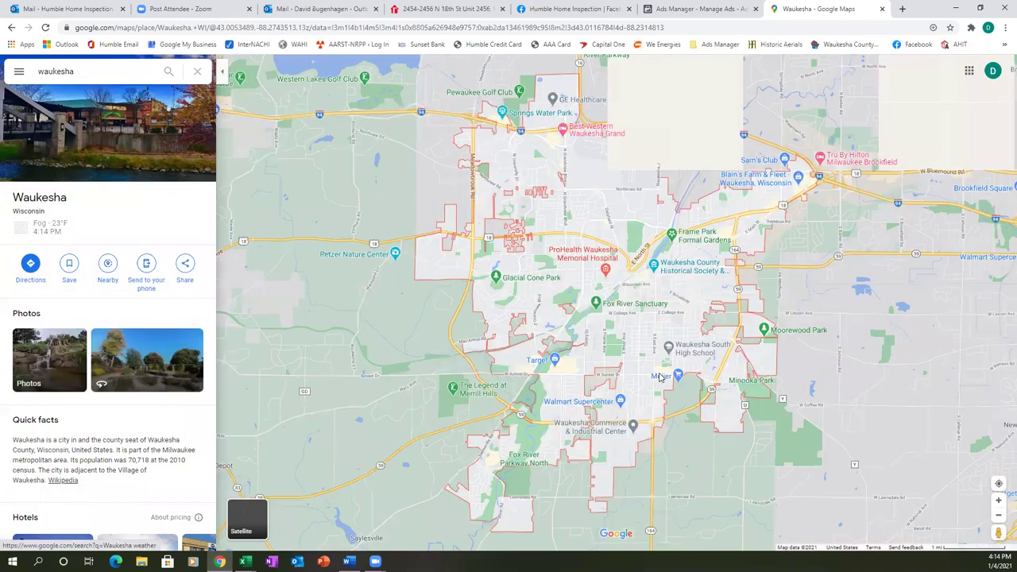
- Examine the region surrounding Waukesha on the map, out to Milwaukee and Madison
scroll(660, 377, down, 3)
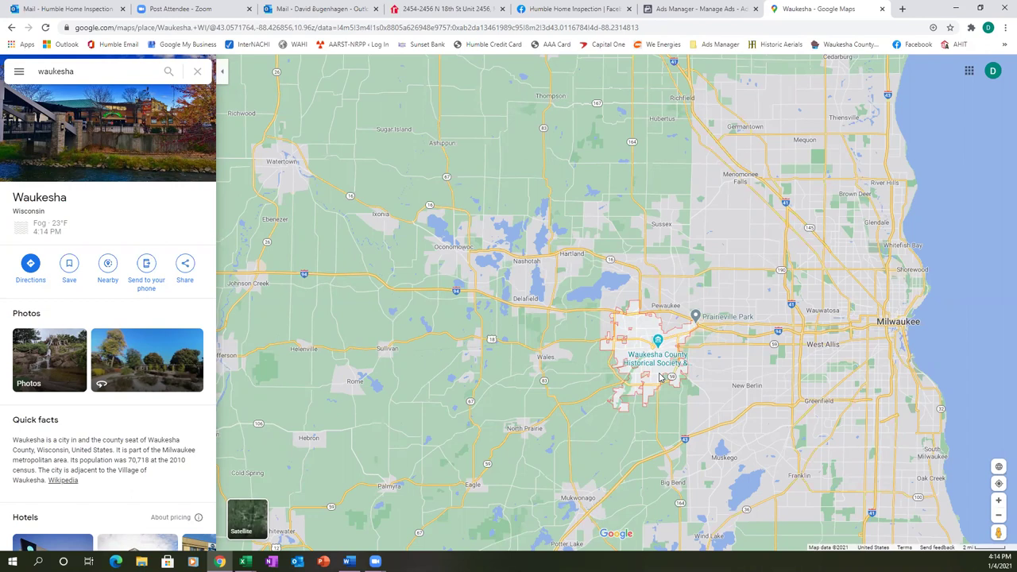
scroll(659, 376, down, 1)
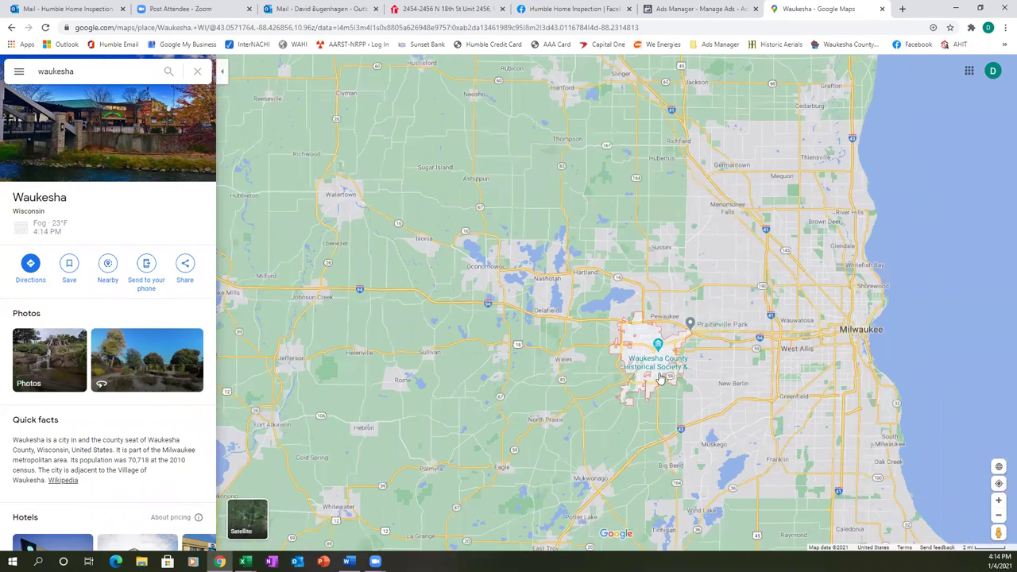
scroll(660, 377, down, 1)
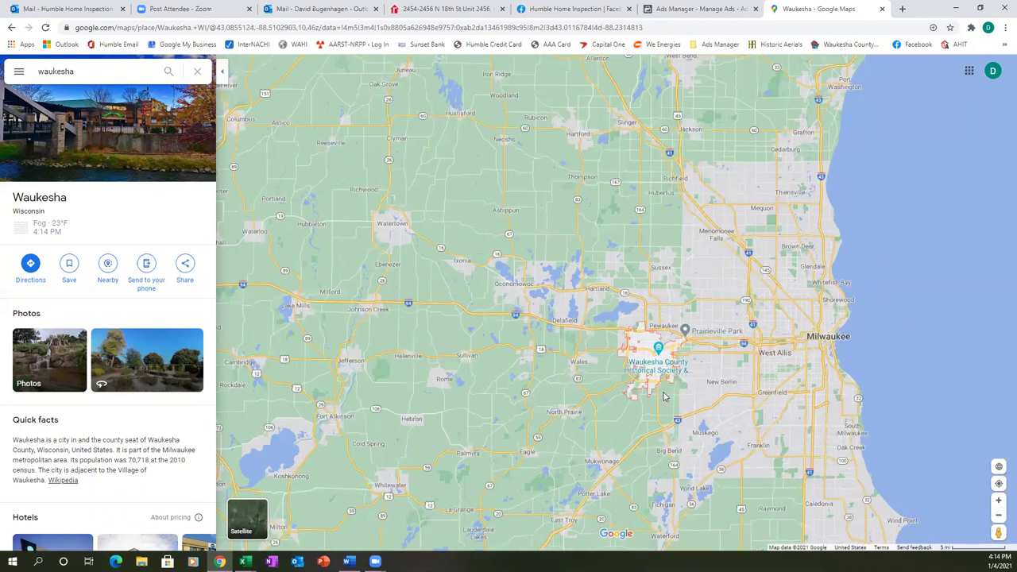
scroll(664, 396, down, 1)
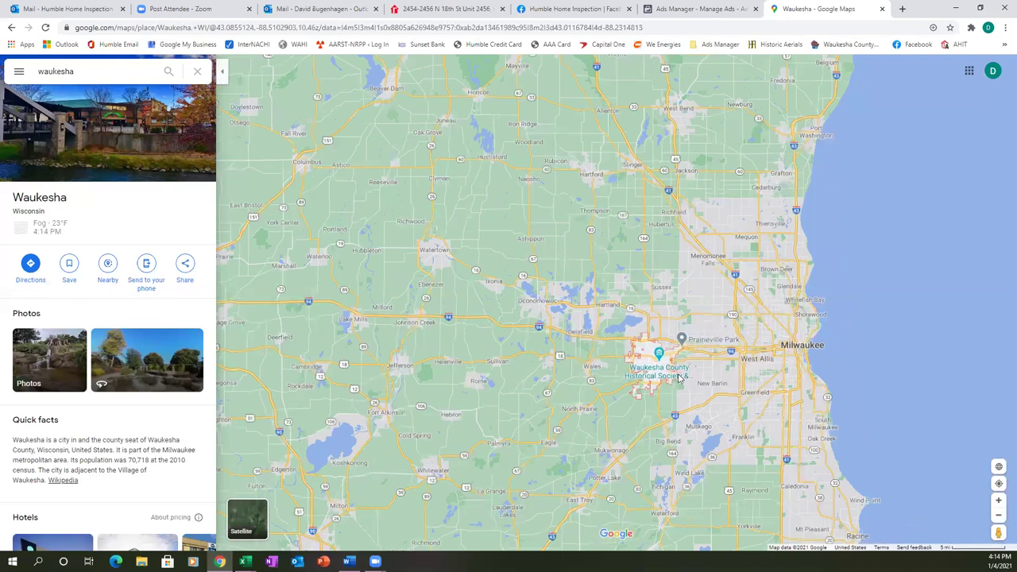
scroll(680, 379, down, 1)
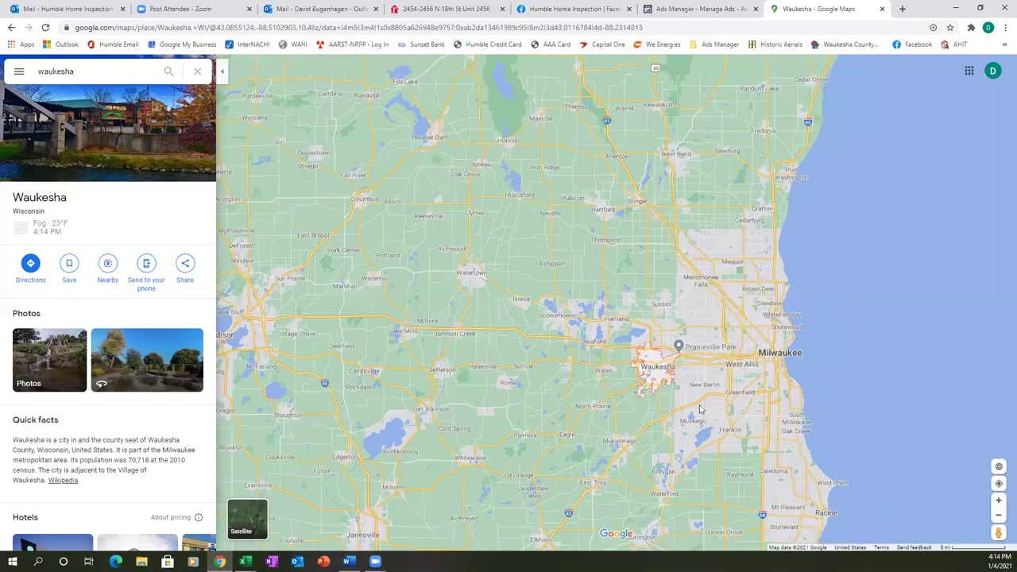
scroll(700, 409, down, 2)
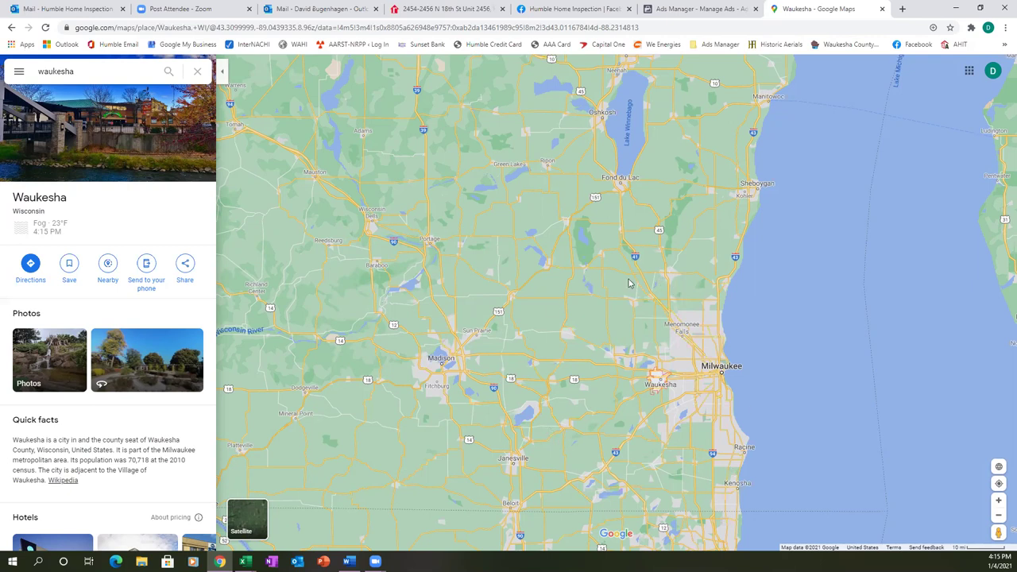
- Switch back to Ads Manager and extend the new ad set's name to "Waukesha (20 miles)"
click(584, 8)
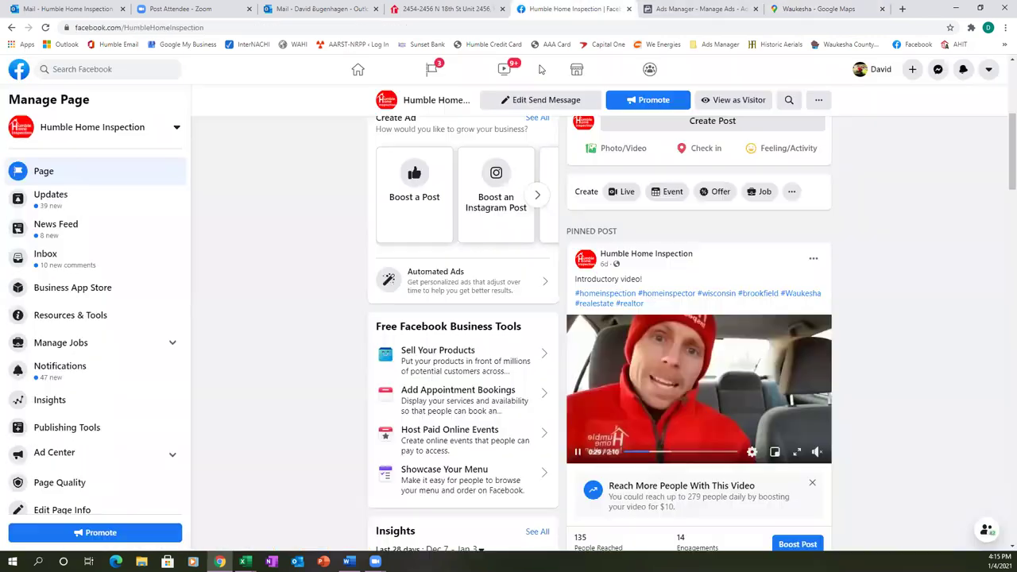
click(715, 8)
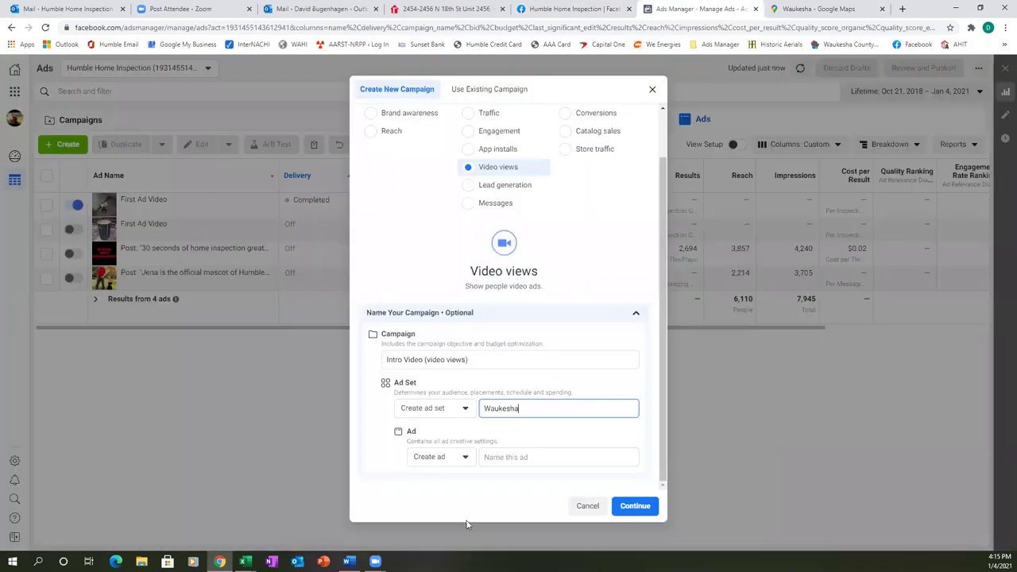
text((20 miles))
- Name the new ad "Intro Video (video views)" and continue to the campaign settings
click(509, 458)
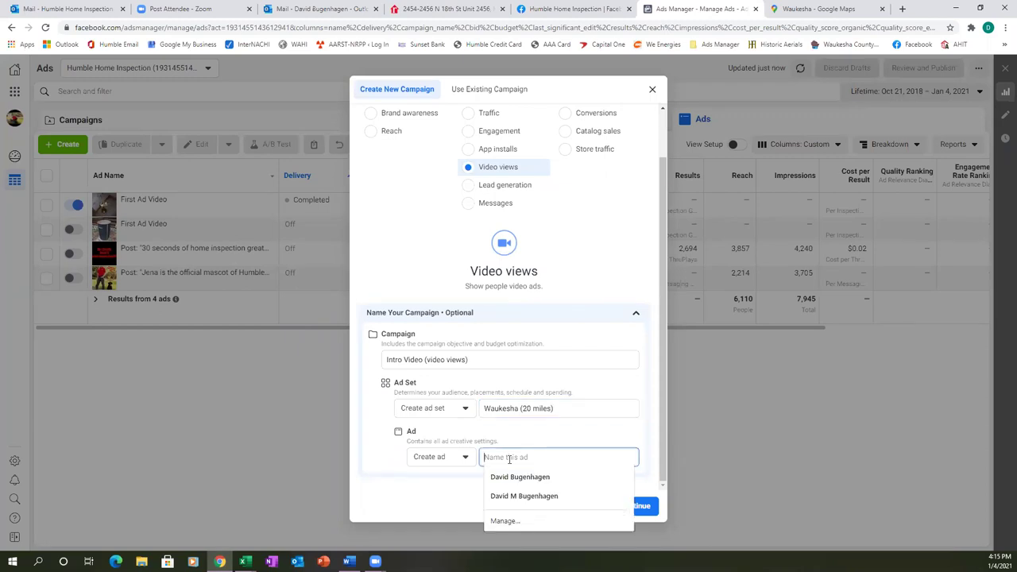
text(In)
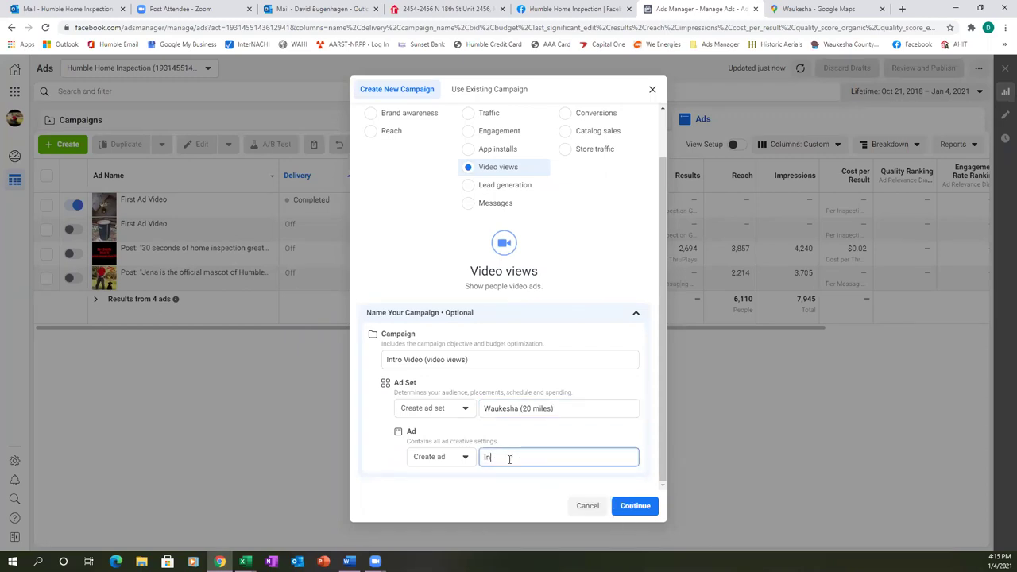
text(tro Video (video views))
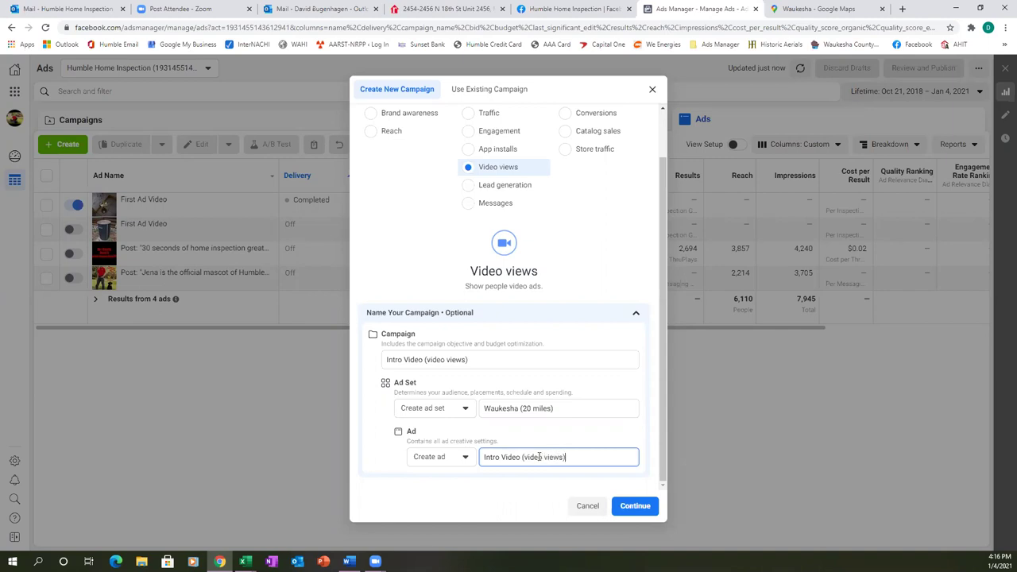
click(634, 509)
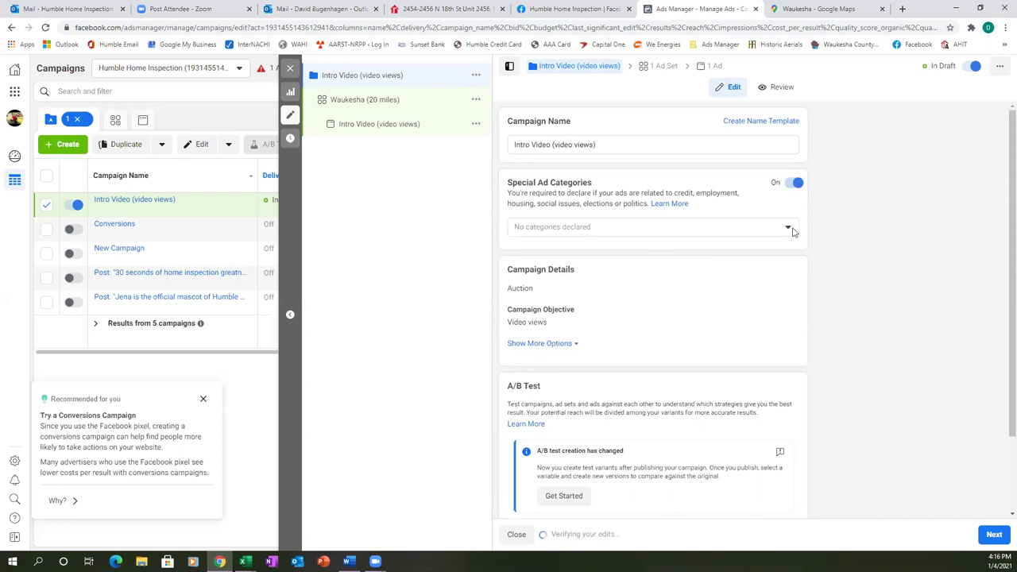
- Declare Housing as the campaign's special ad category and continue to the ad set settings
click(787, 230)
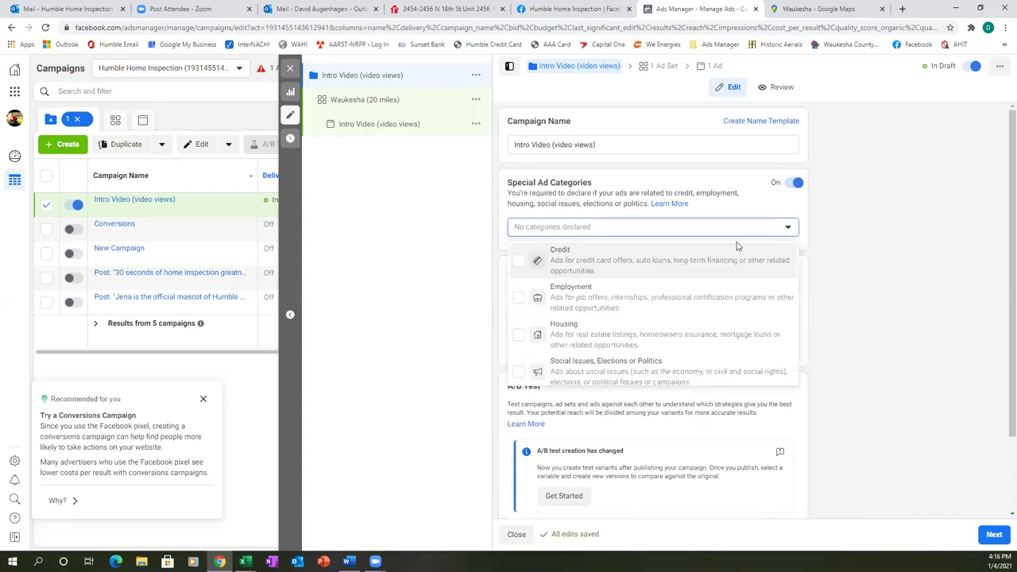
click(518, 335)
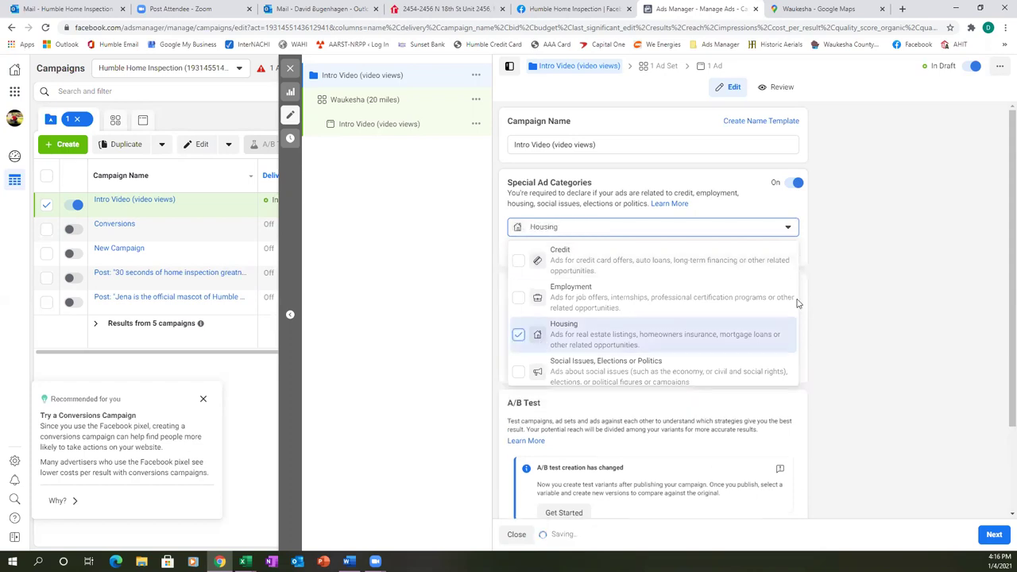
scroll(800, 315, down, 1)
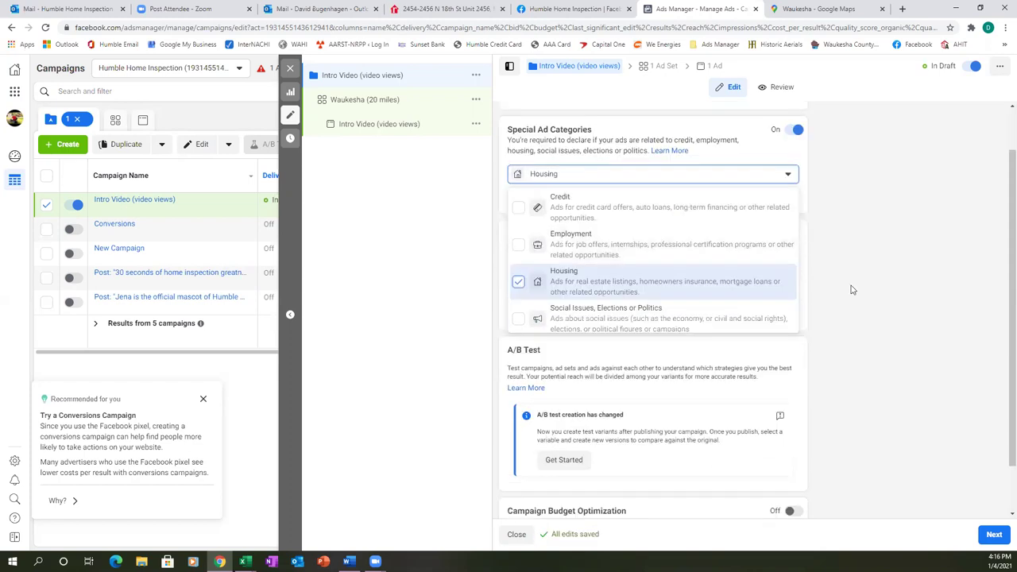
click(828, 229)
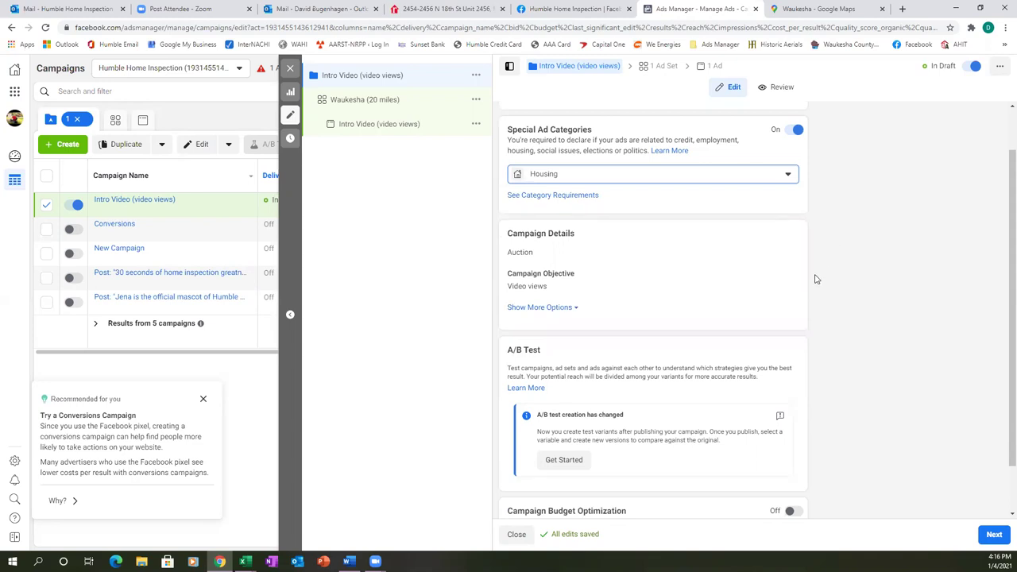
scroll(815, 279, down, 1)
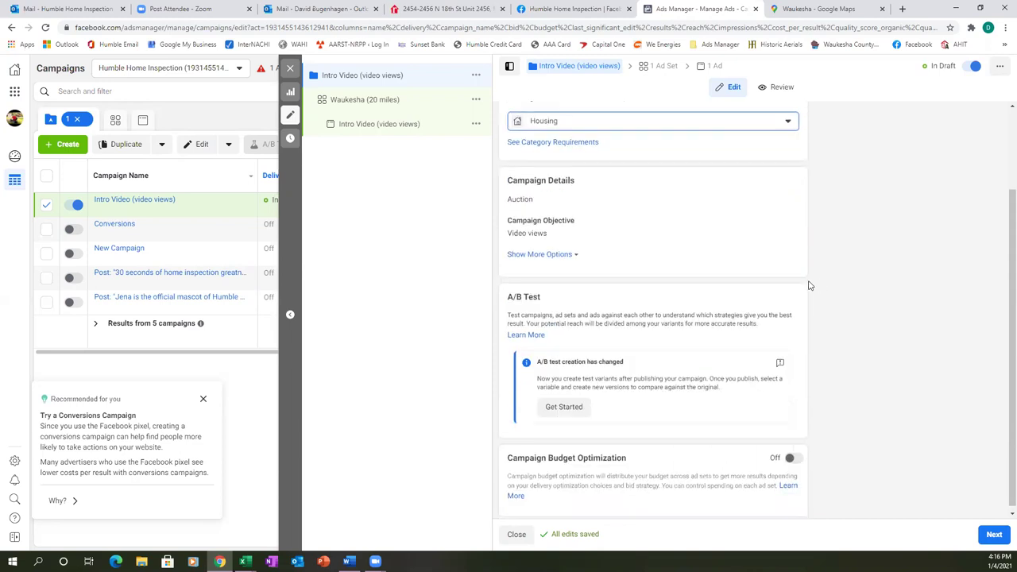
scroll(849, 332, down, 1)
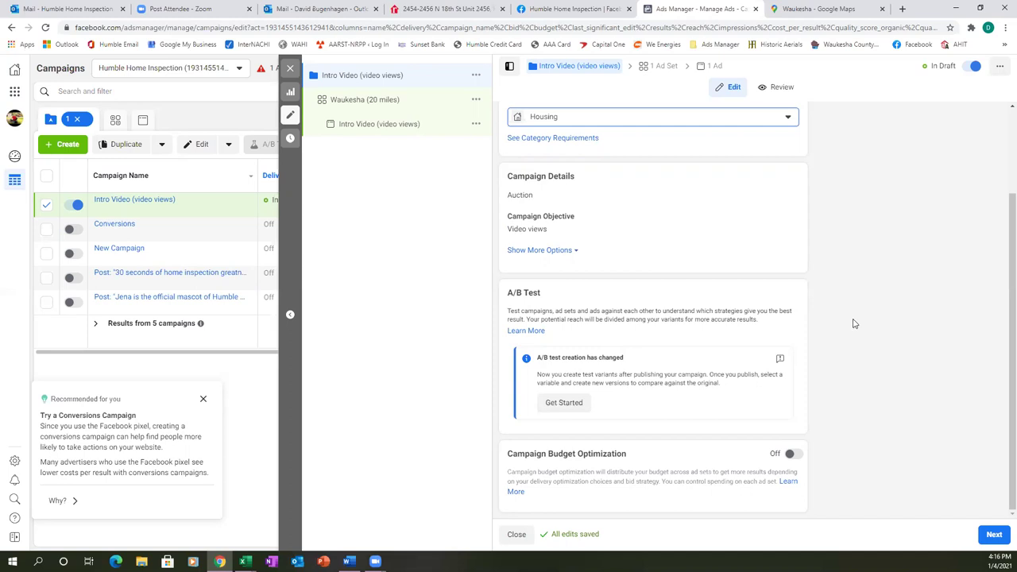
click(994, 534)
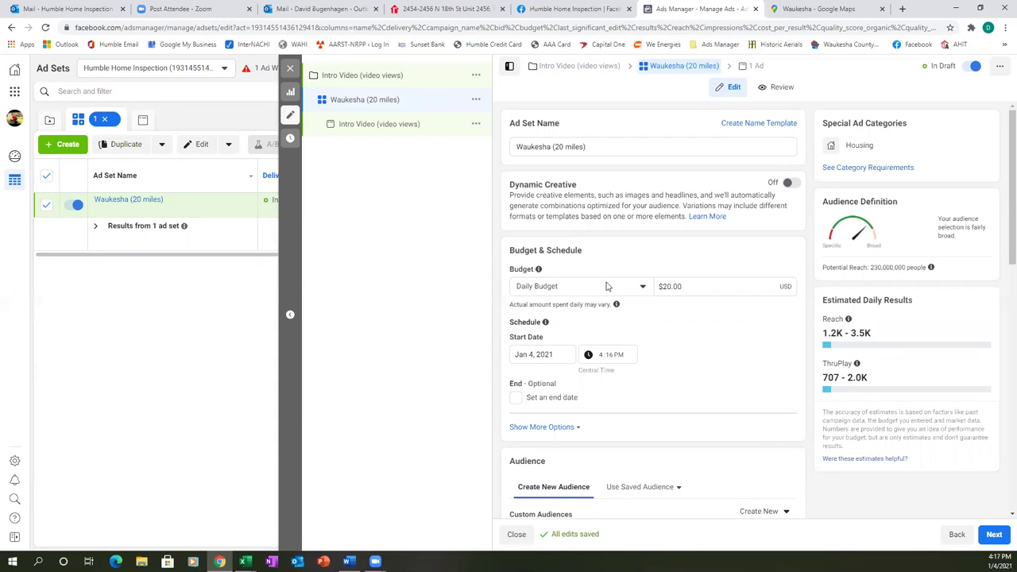
- Switch the ad set to a lifetime budget and set the amount to $50.00
click(643, 291)
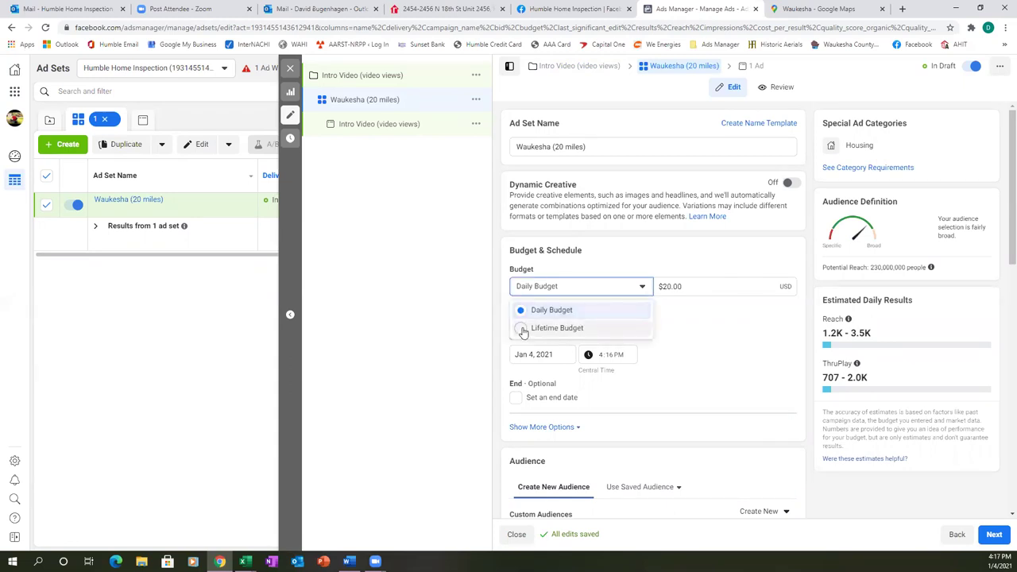
click(571, 329)
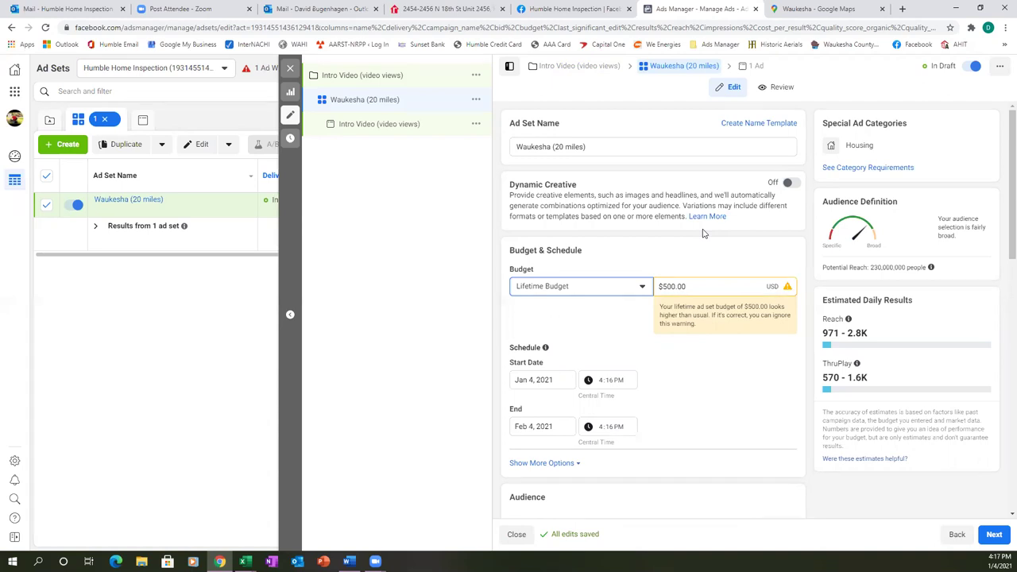
click(696, 286)
key(BackSpace)
key(BackSpace)
key(BackSpace)
key(BackSpace)
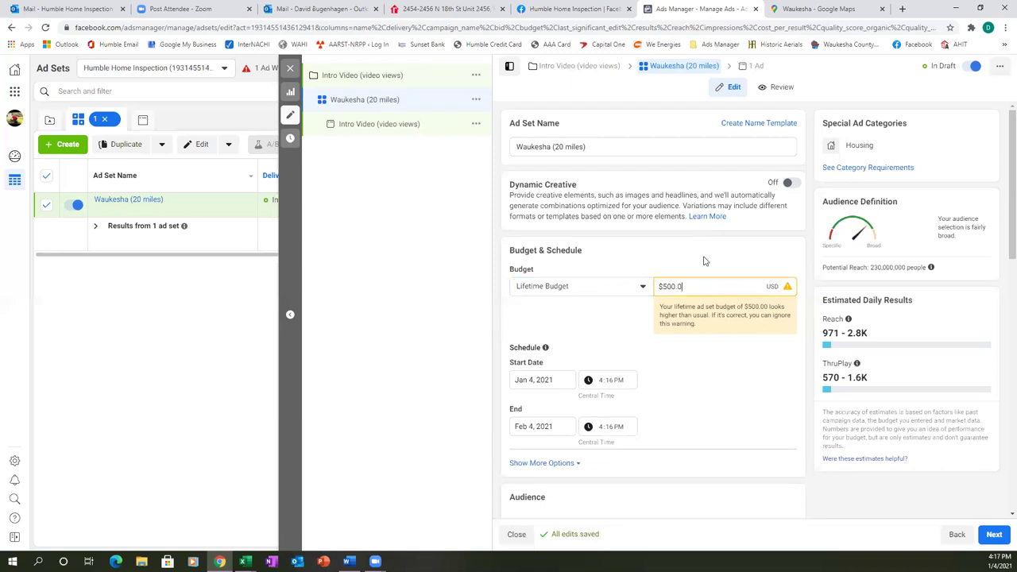
text(.00)
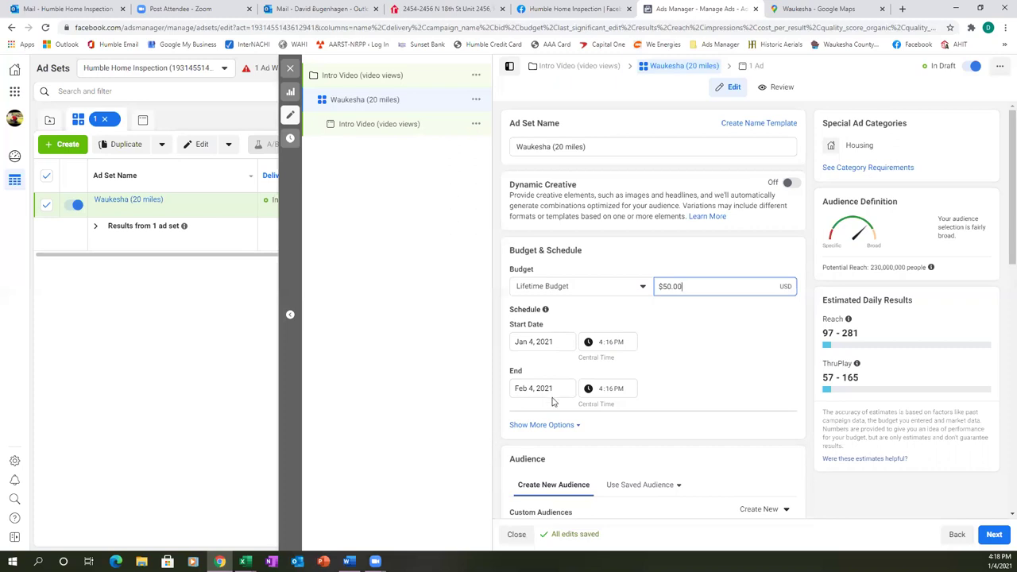
- Schedule the ad set to start on January 6, 2021 and end on January 20, 2021
click(530, 342)
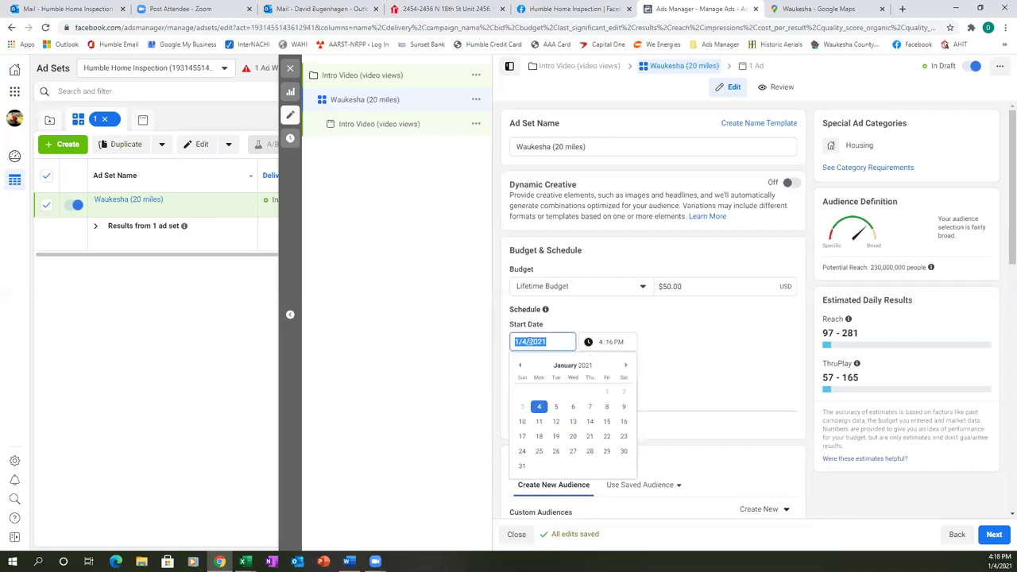
click(575, 410)
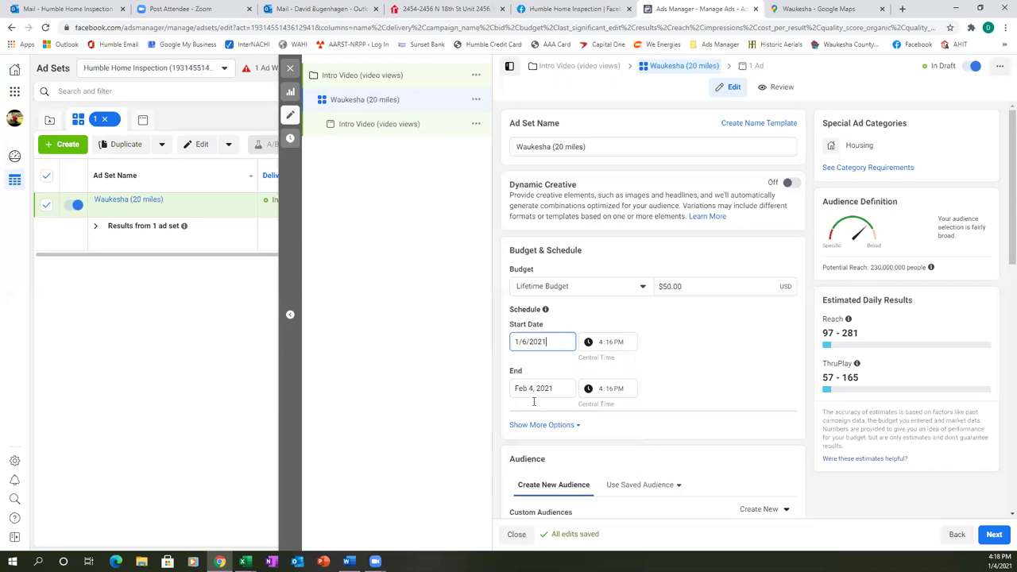
click(523, 387)
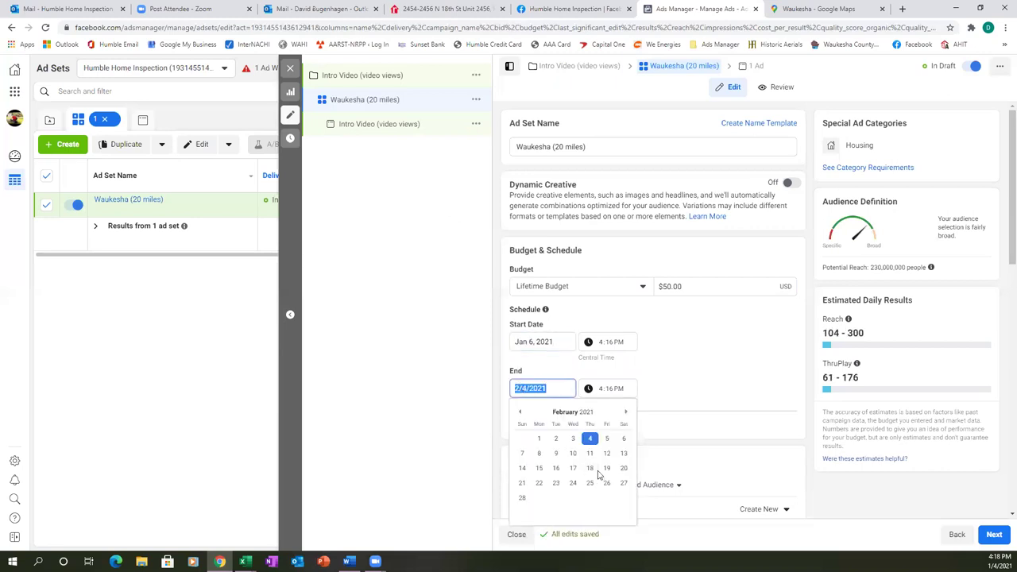
click(521, 412)
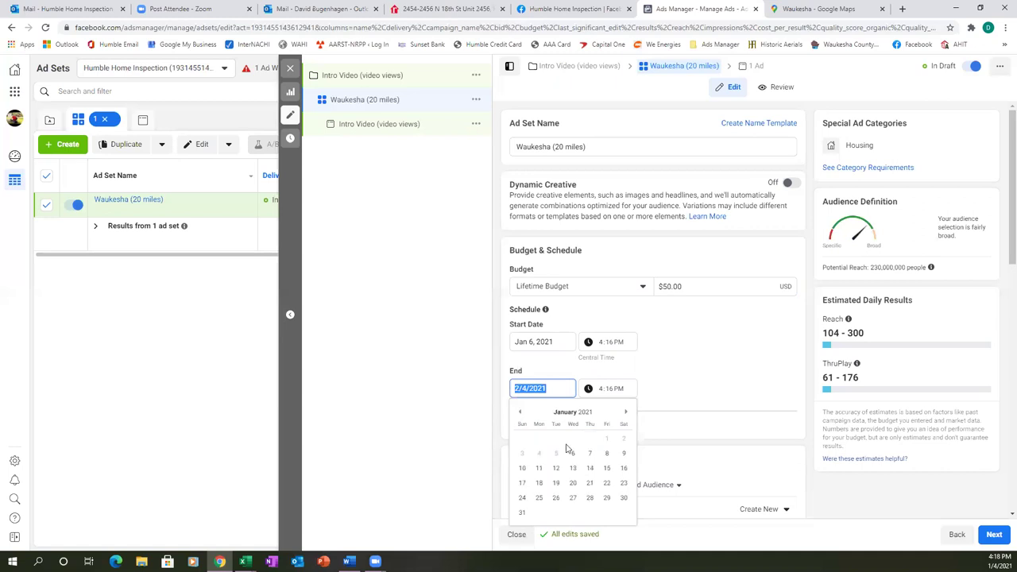
click(572, 483)
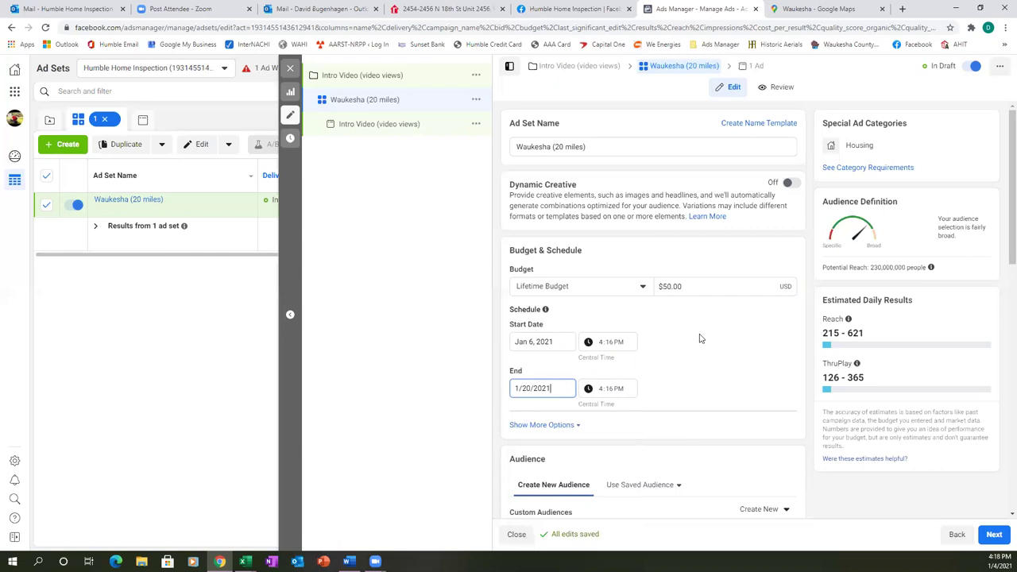
- Set the ad set's start time to 6:00 AM and select the end time for editing
click(589, 344)
click(613, 345)
click(600, 342)
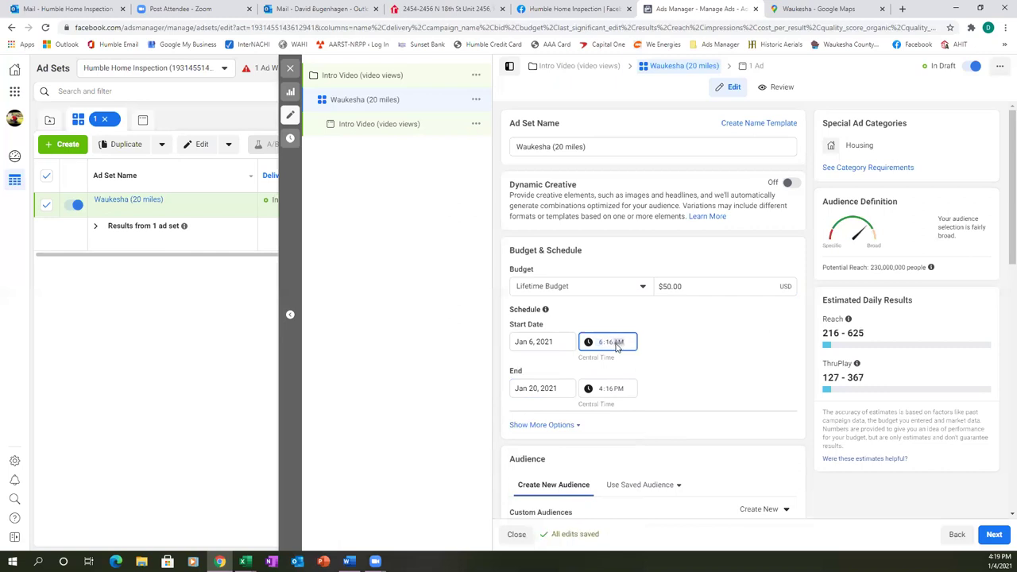
key(a)
key(BackSpace)
text(6)
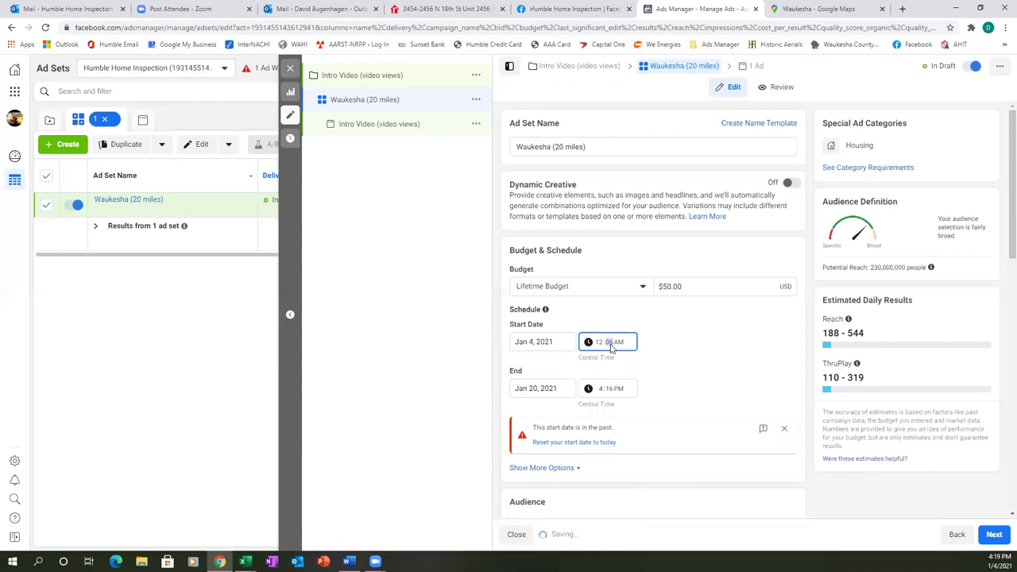
text(0)
click(603, 342)
text(6)
click(611, 389)
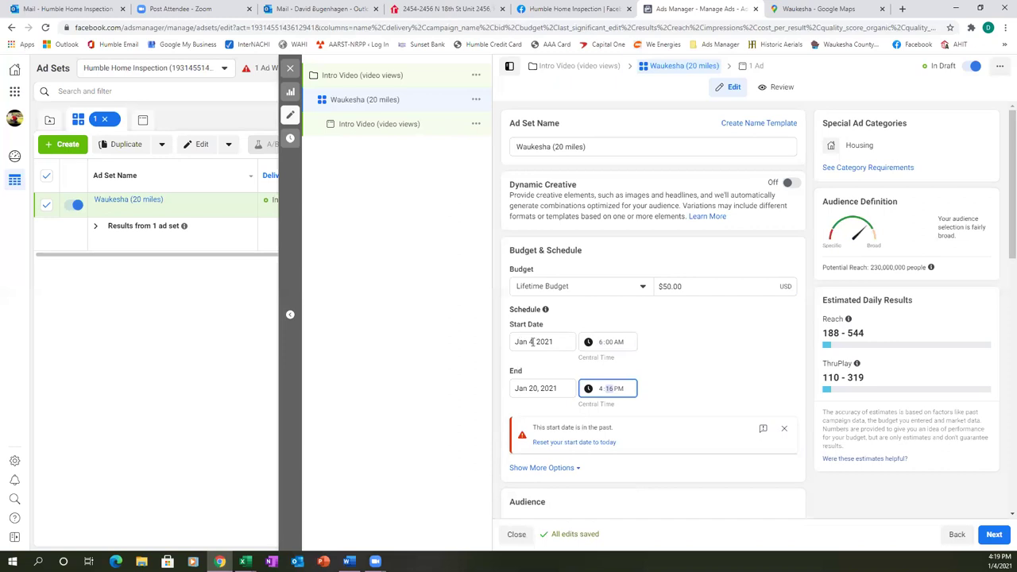
- Correct the ad set's start date to January 6, 2021 and set its end time to 6:00 AM
click(532, 341)
click(574, 408)
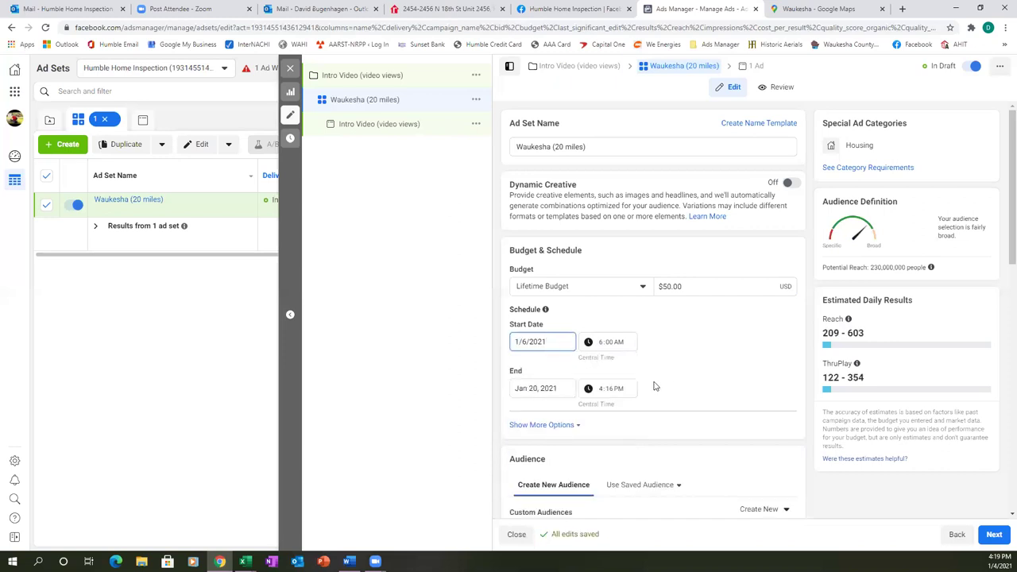
click(612, 392)
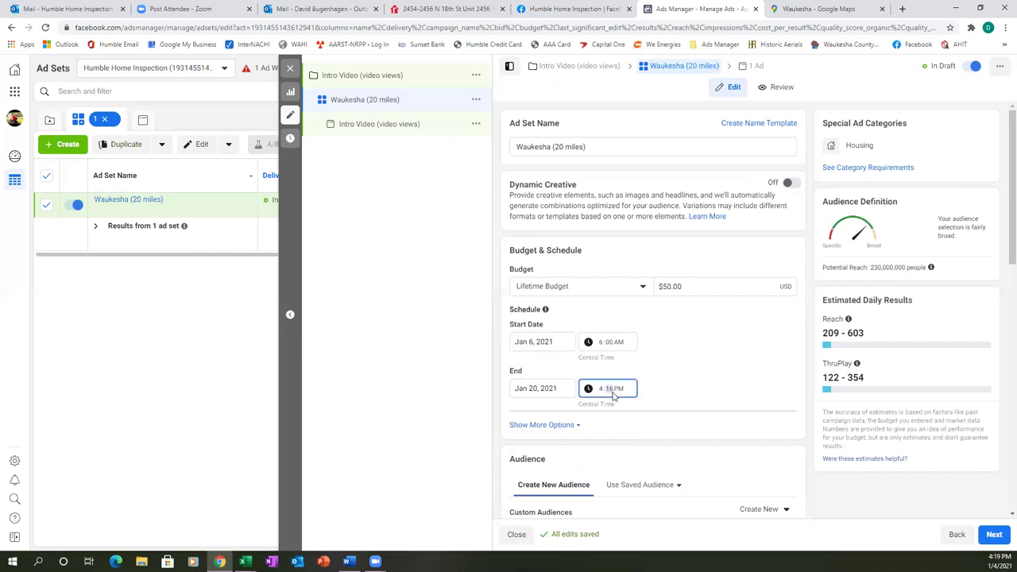
text(00)
click(603, 390)
text(6)
click(619, 391)
text(a)
click(660, 394)
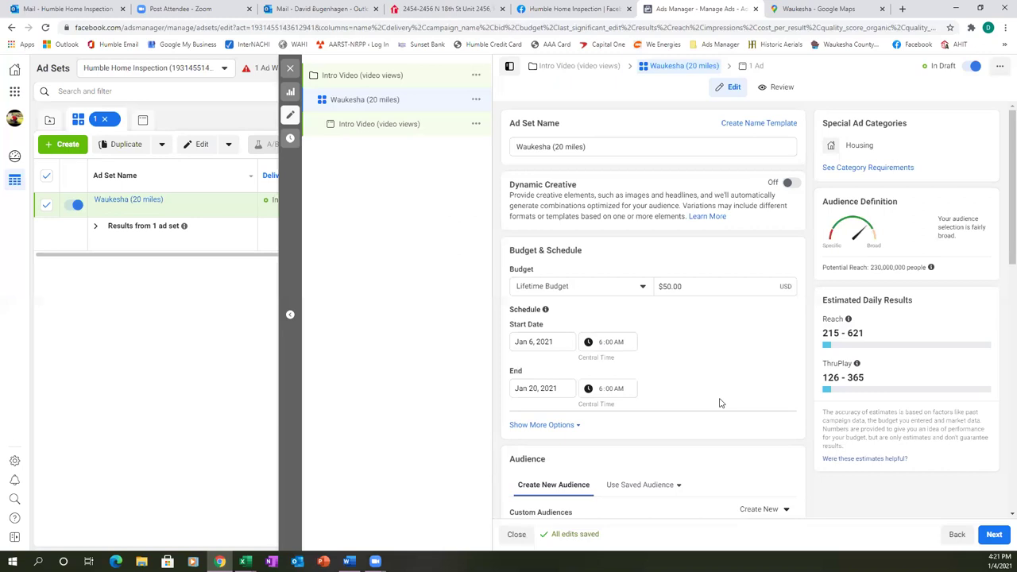
- Open the audience locations for editing and remove United States from the targeted locations
scroll(720, 403, down, 3)
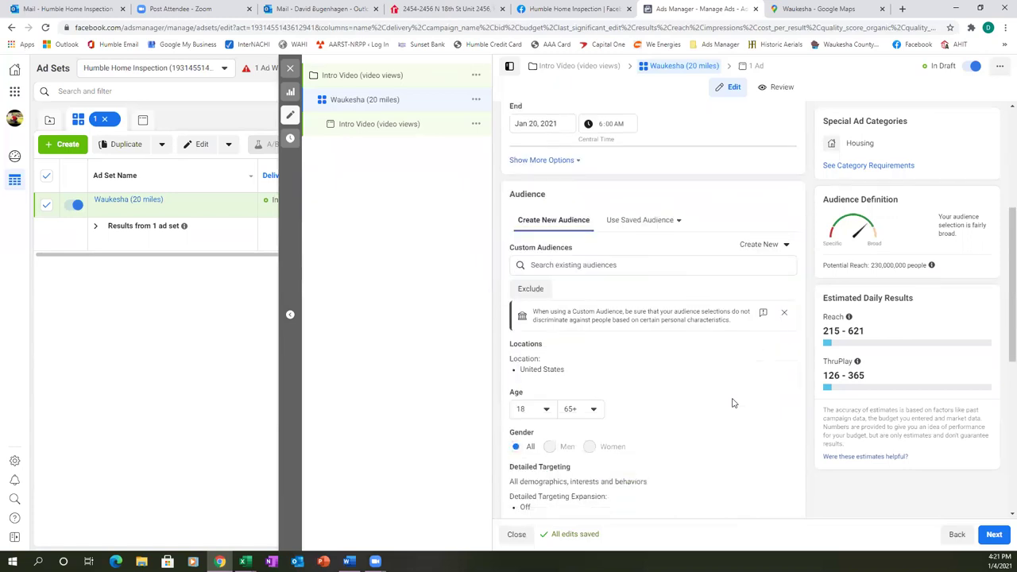
scroll(734, 402, down, 1)
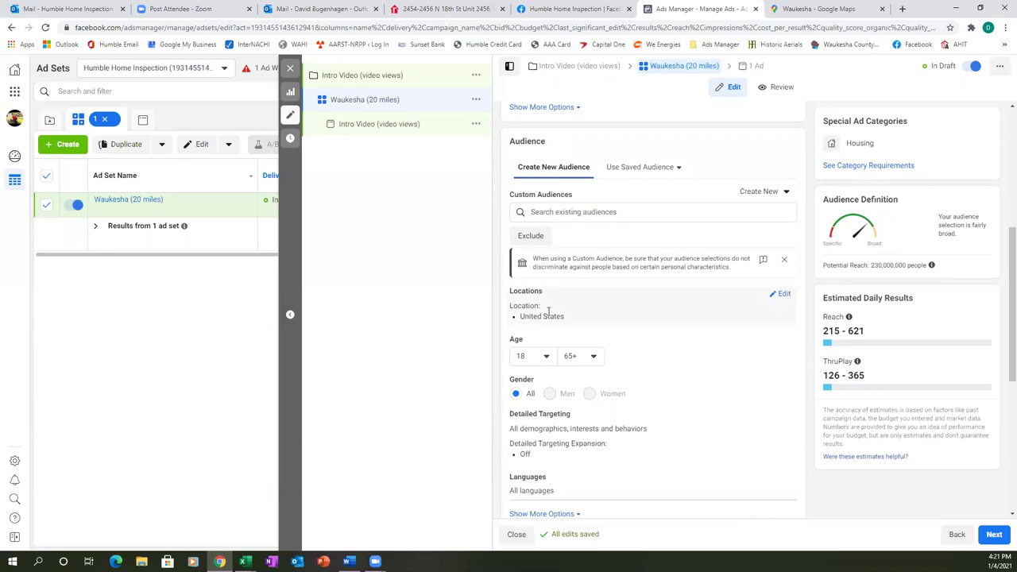
click(783, 295)
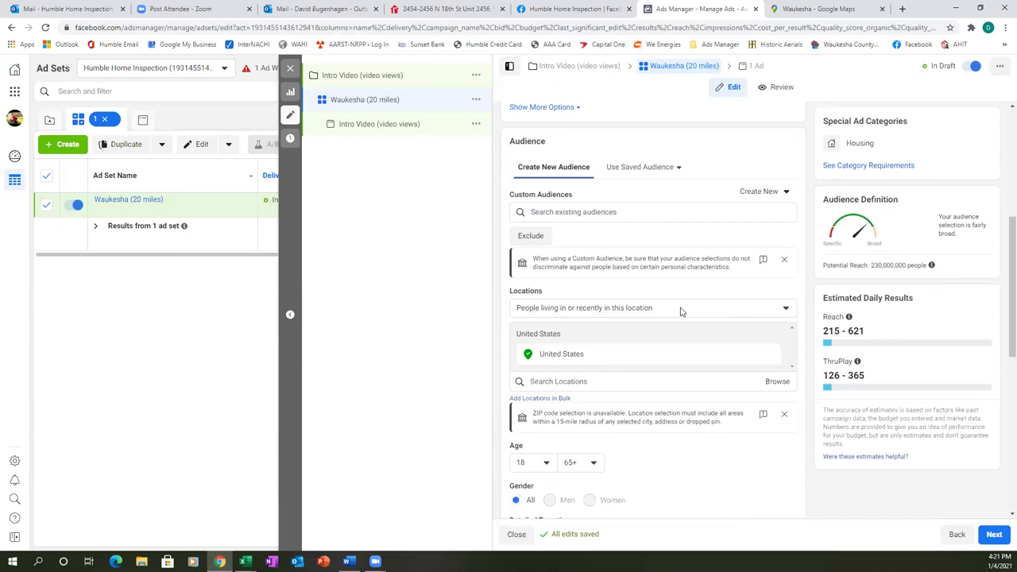
click(772, 355)
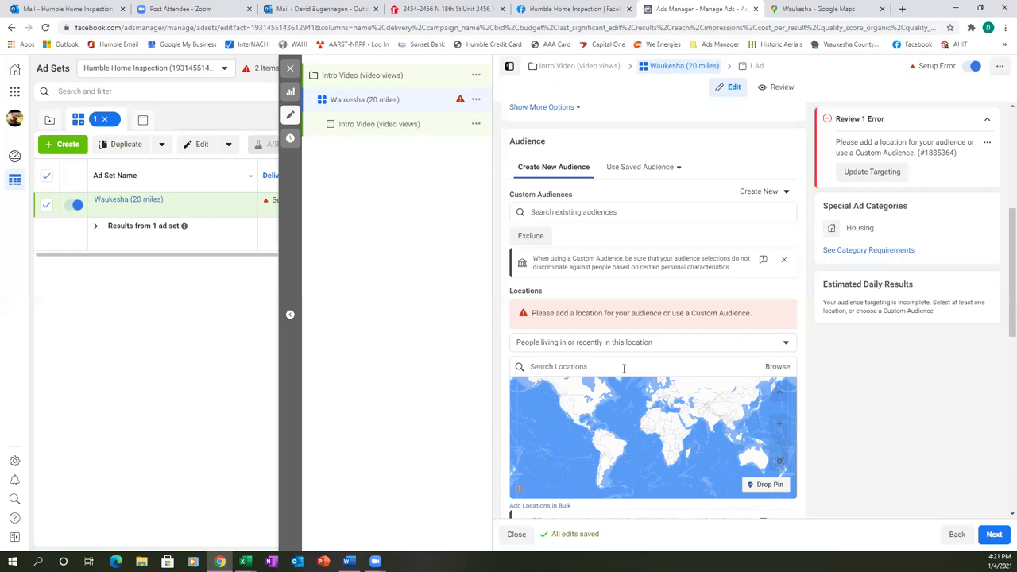
- Try Waukesha County as the targeted location and remove it again
click(624, 369)
text(waukesha)
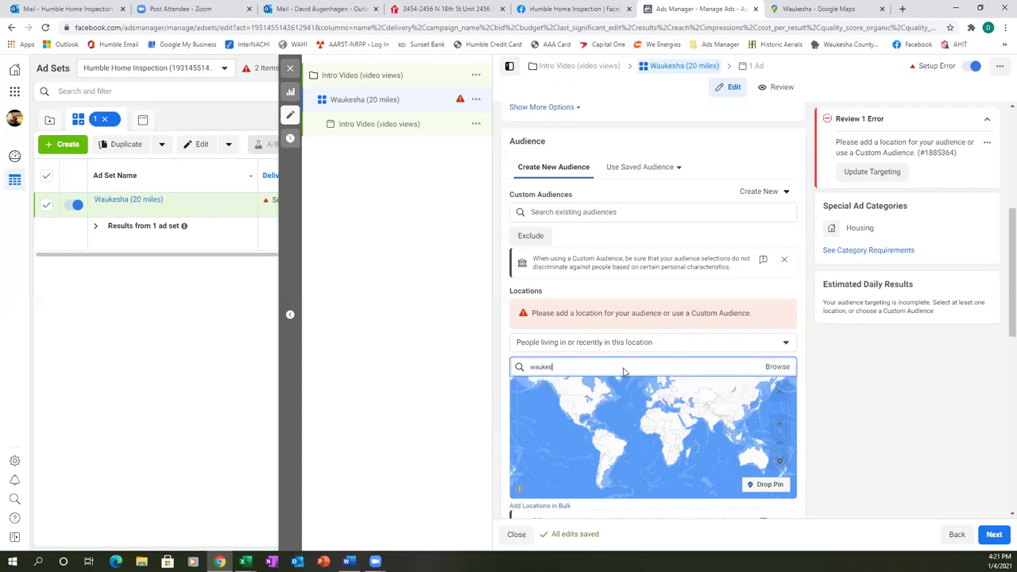
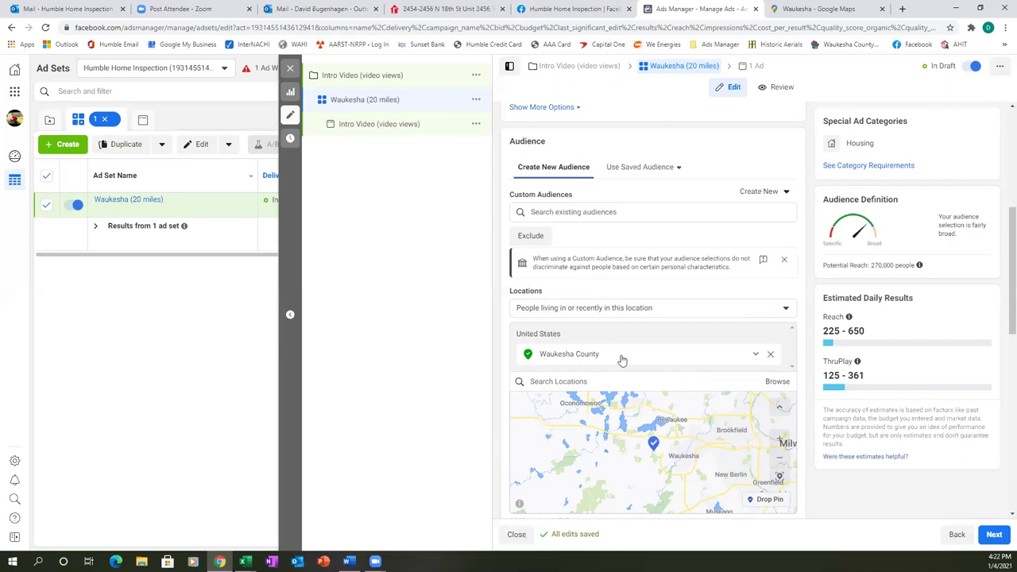
click(770, 355)
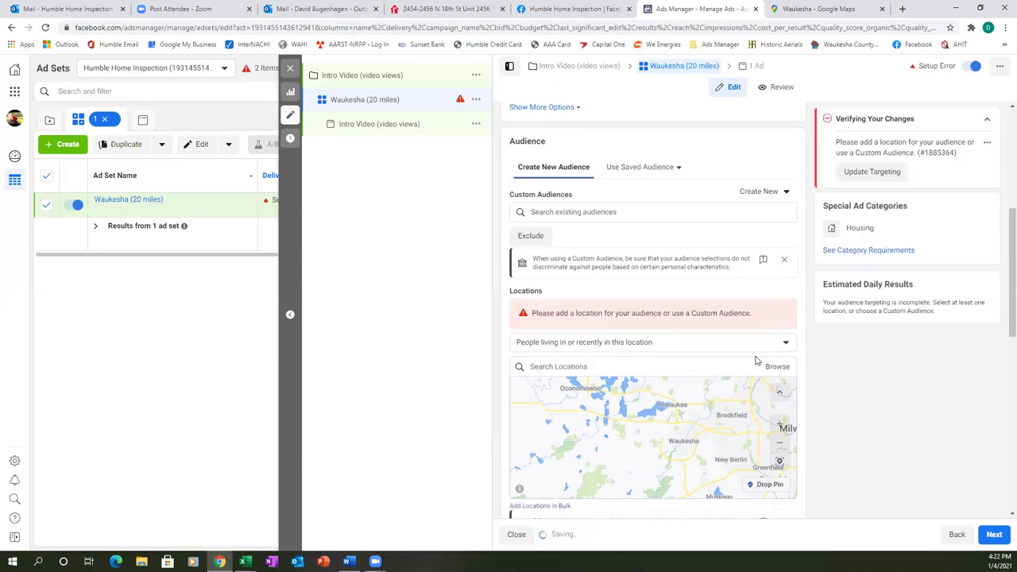
click(693, 343)
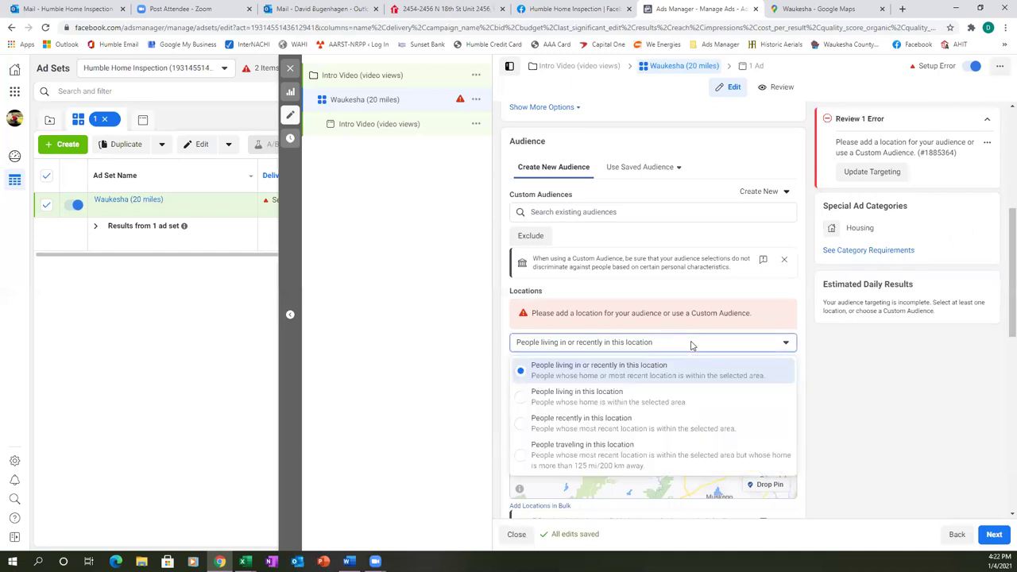
click(645, 348)
- Add the city of Waukesha, Wisconsin, United States as the audience's targeted location
click(595, 369)
text(waue)
key(BackSpace)
text(kesha)
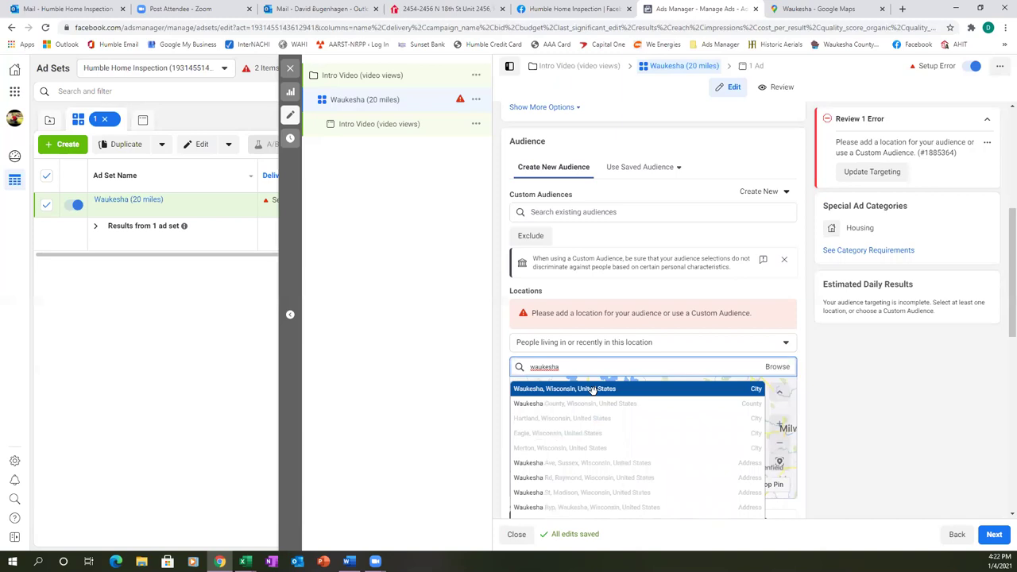
click(593, 390)
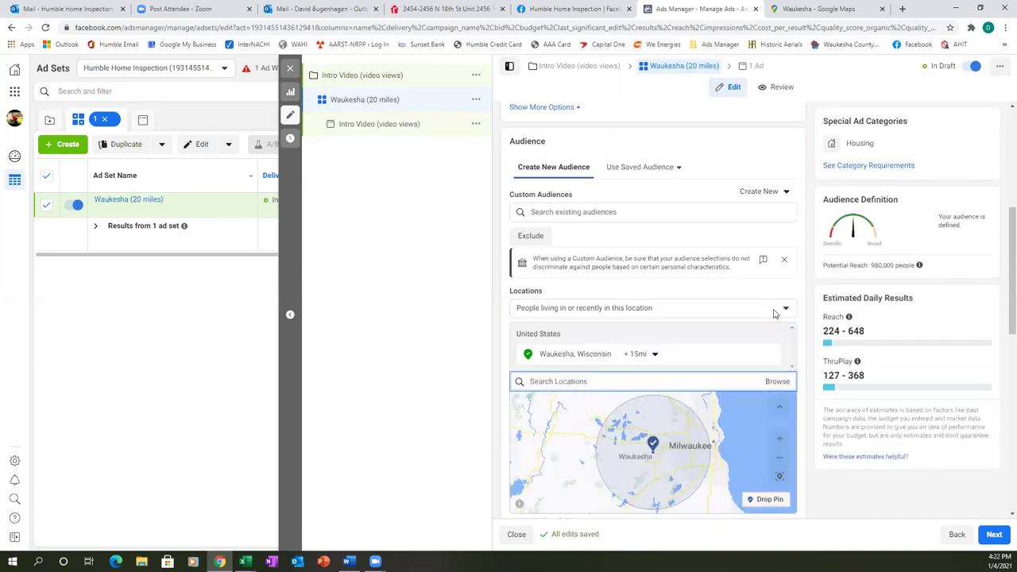
- Set the Waukesha radius to 20 miles and restrict the audience to people living in this location
click(655, 355)
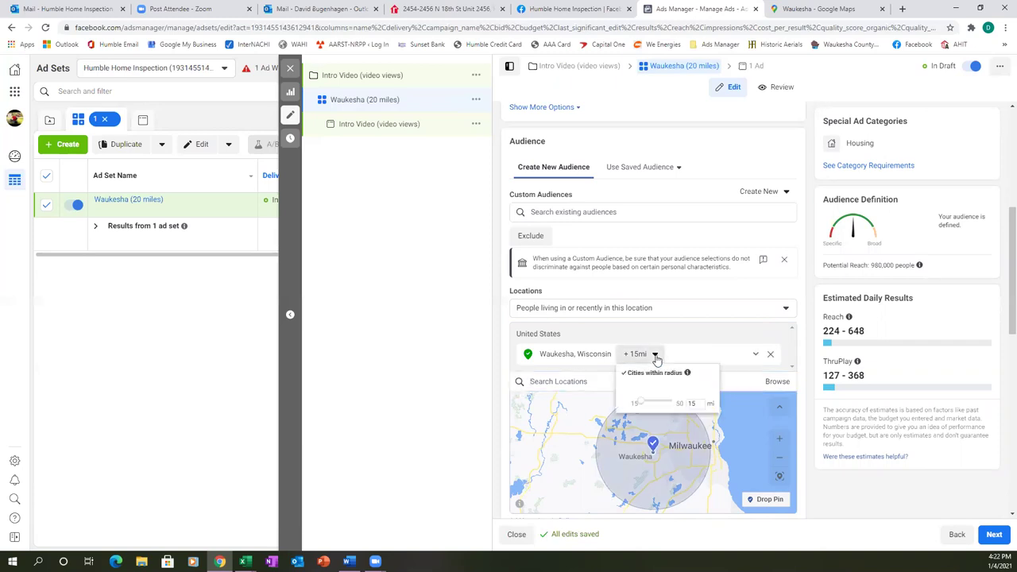
drag(656, 402, 649, 406)
click(758, 365)
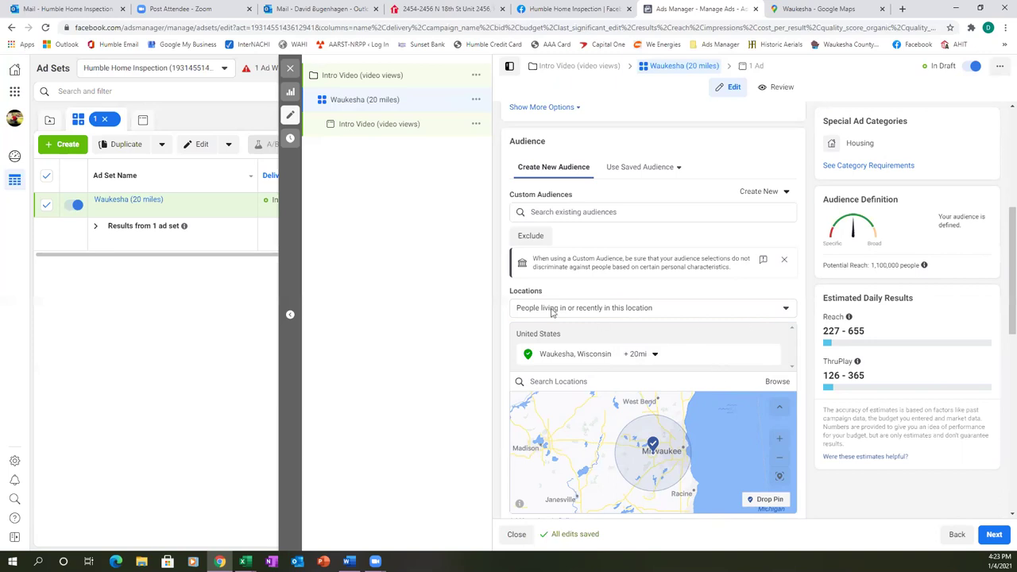
click(787, 309)
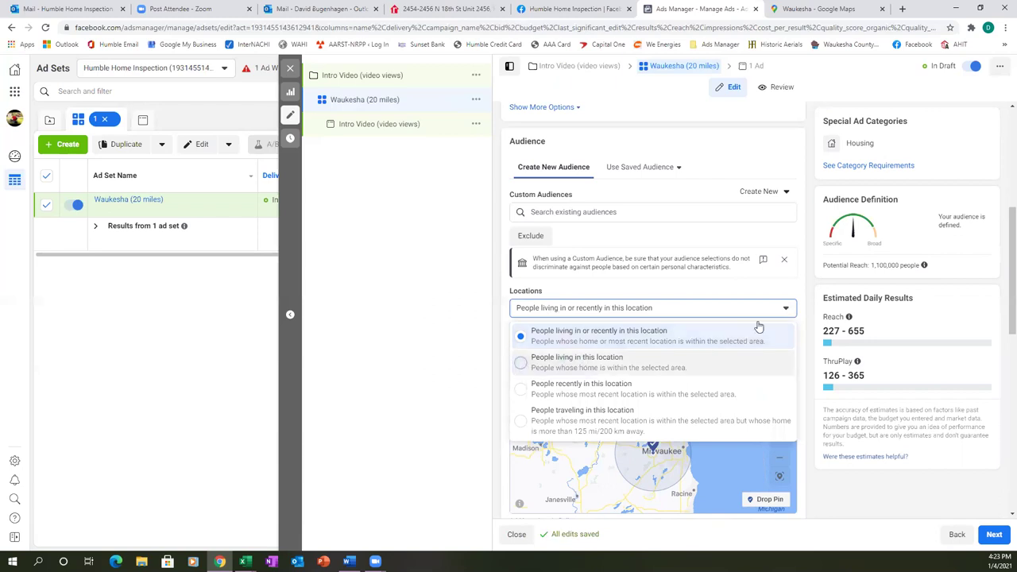
click(759, 362)
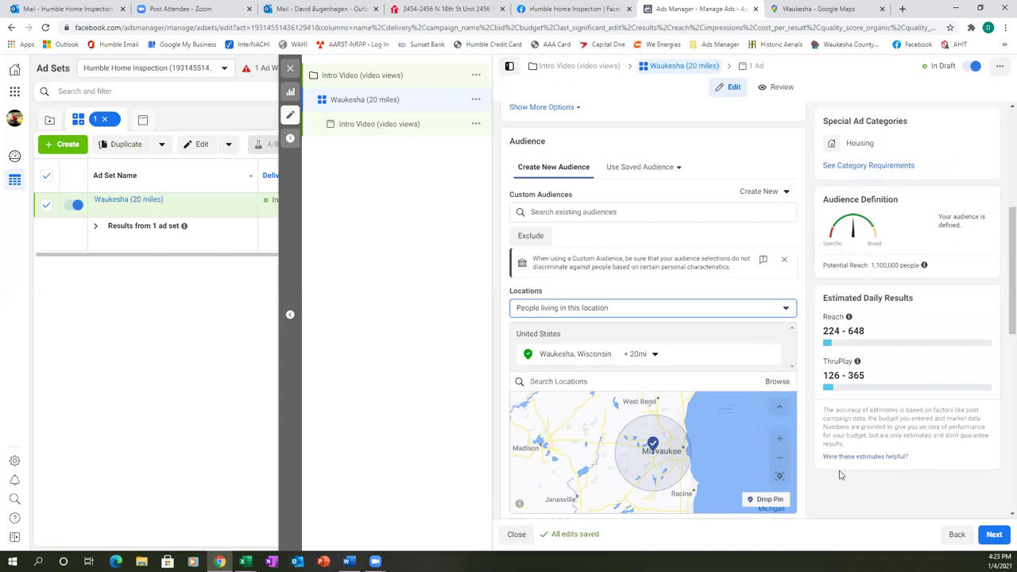
- Limit the audience's language to English (US)
scroll(841, 474, down, 2)
scroll(841, 475, down, 2)
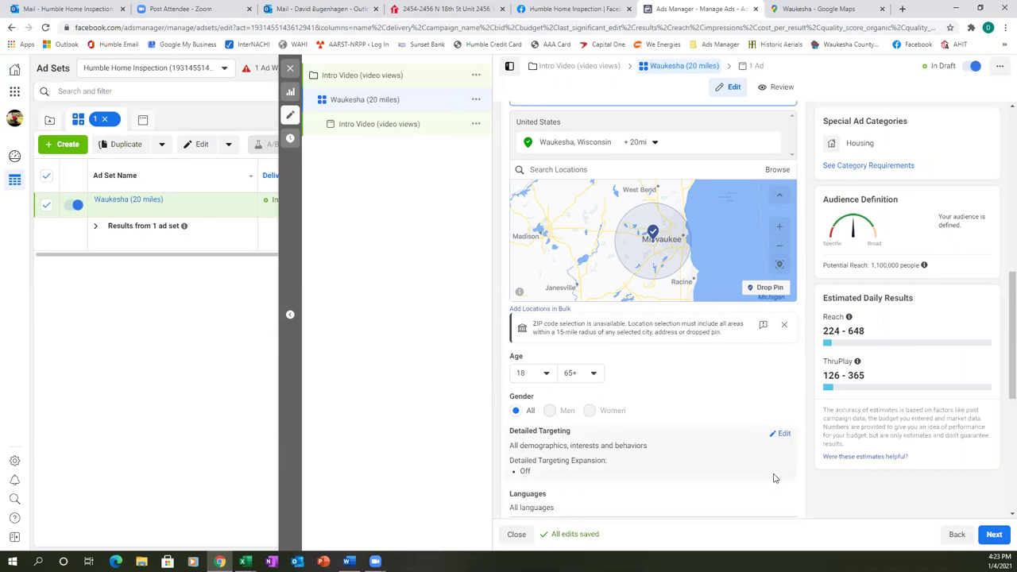
scroll(775, 478, down, 1)
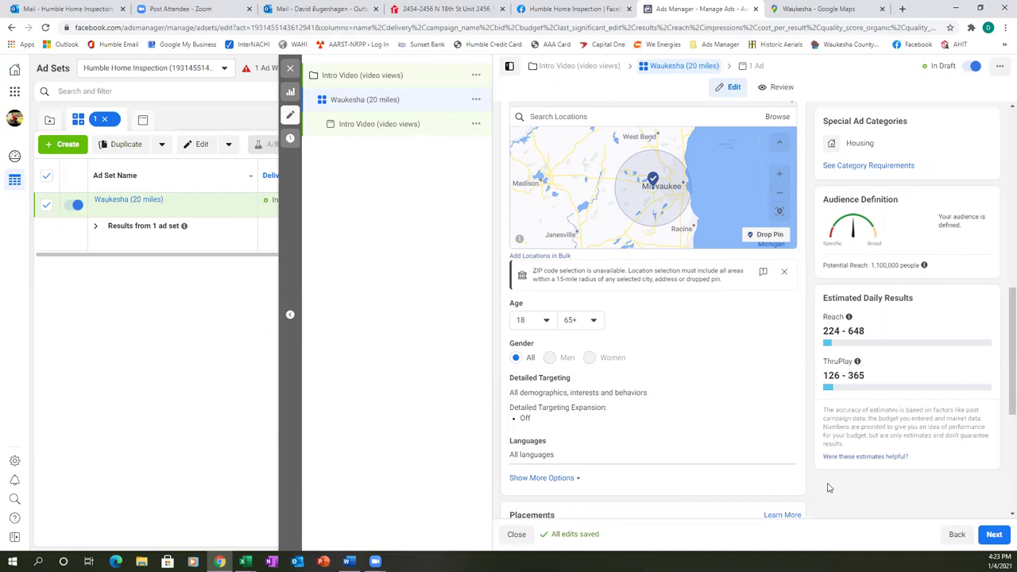
scroll(829, 488, down, 1)
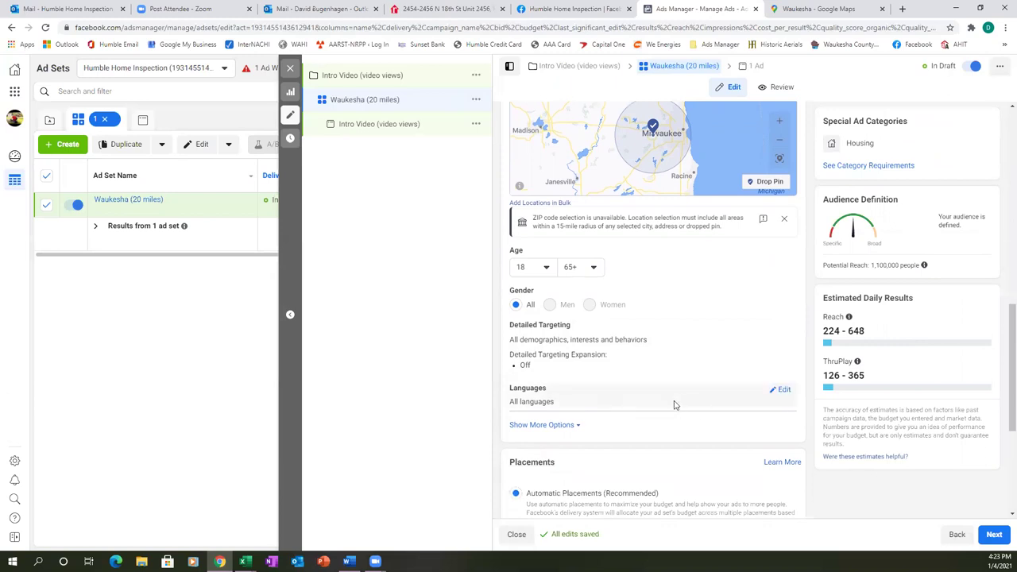
click(783, 389)
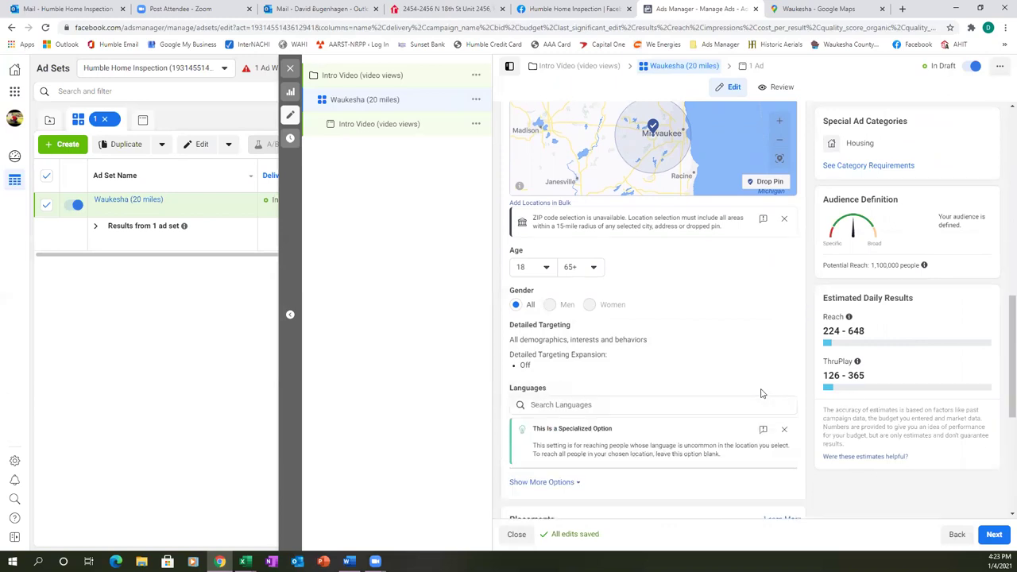
click(593, 404)
text(e)
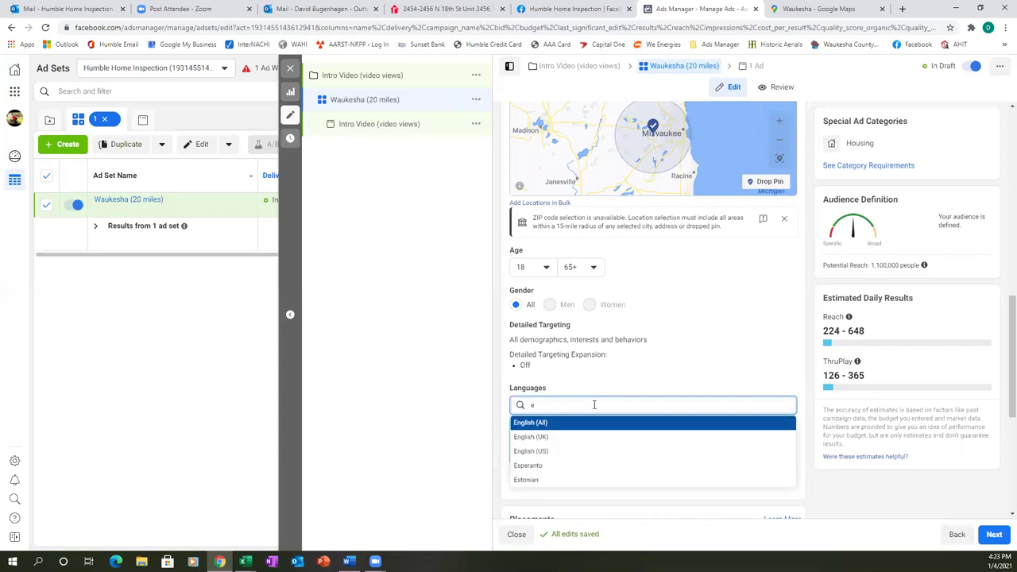
text(b)
key(BackSpace)
text(ng)
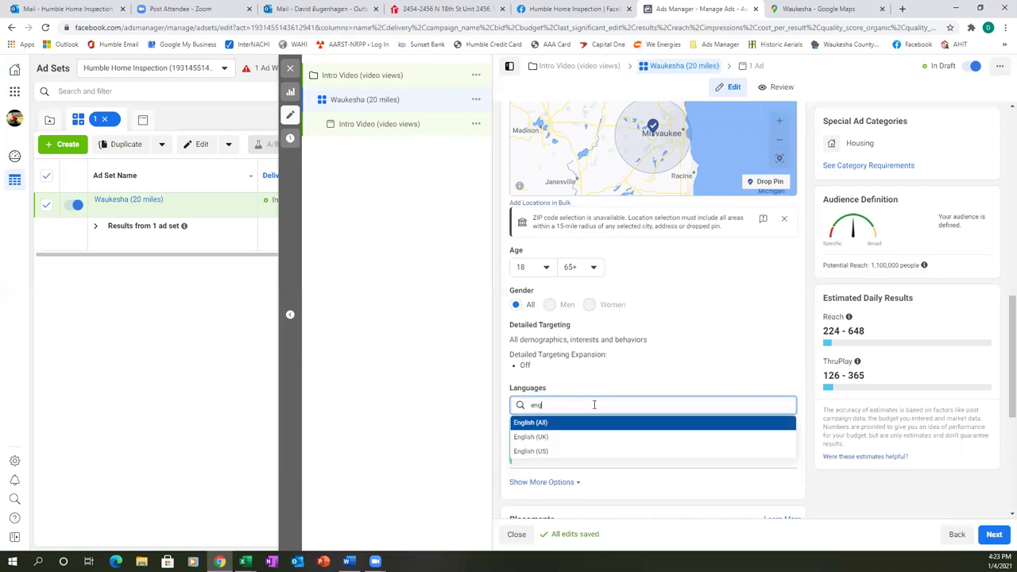
click(537, 451)
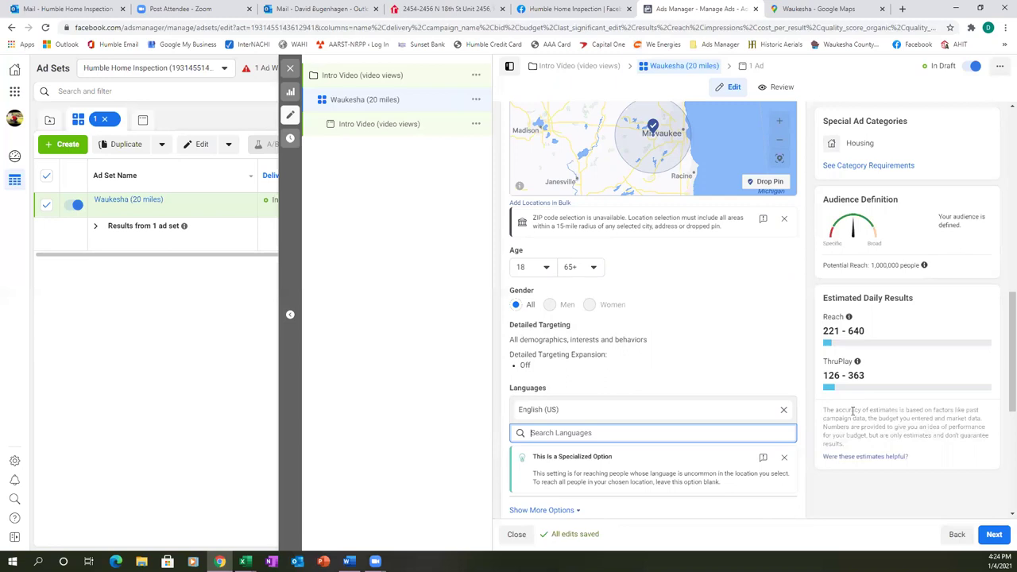
- Switch the ad set to manual placements and exclude the Instagram, Messenger and Audience Network platforms
scroll(805, 449, down, 3)
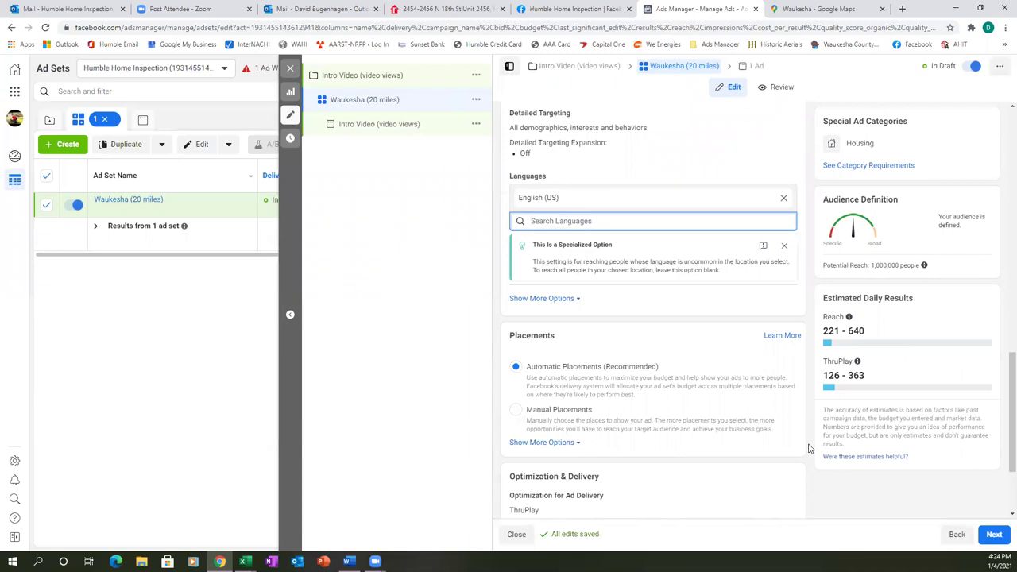
click(591, 415)
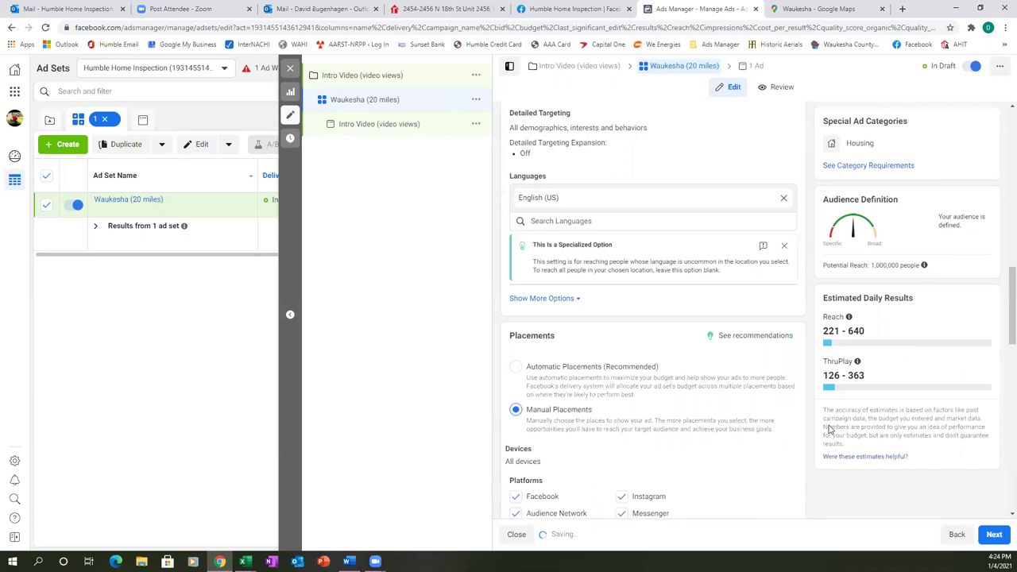
scroll(798, 431, down, 1)
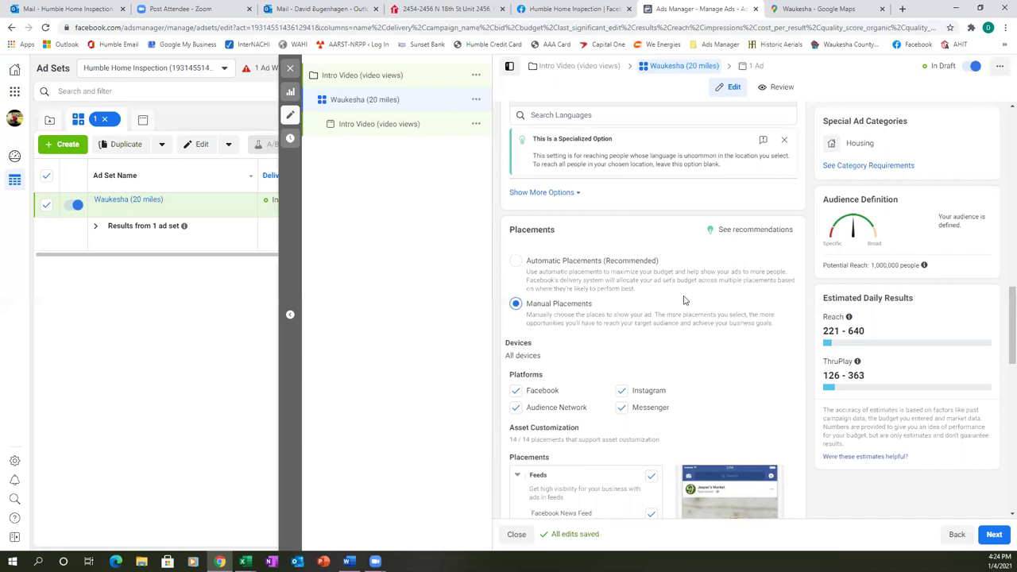
click(620, 409)
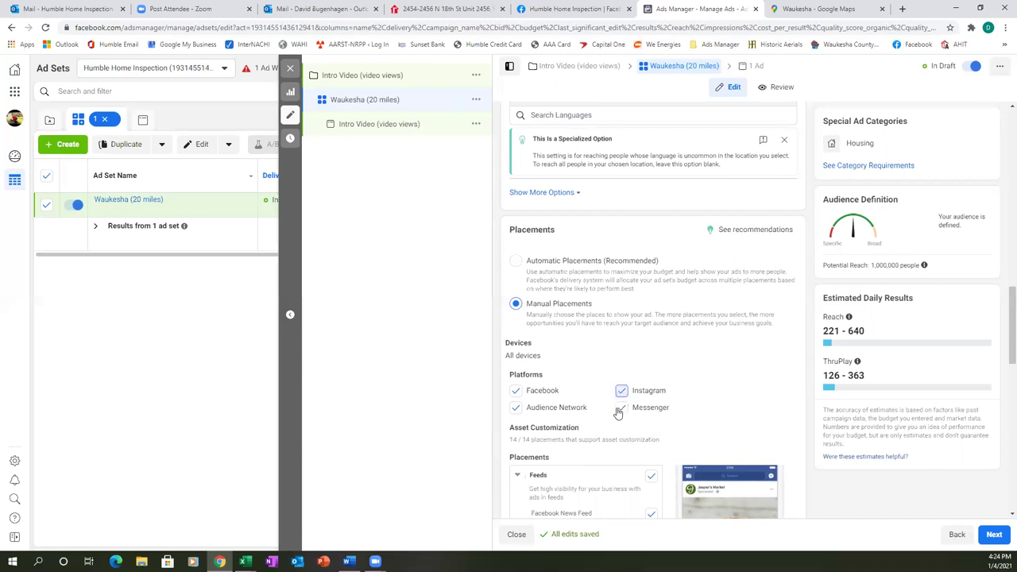
click(515, 410)
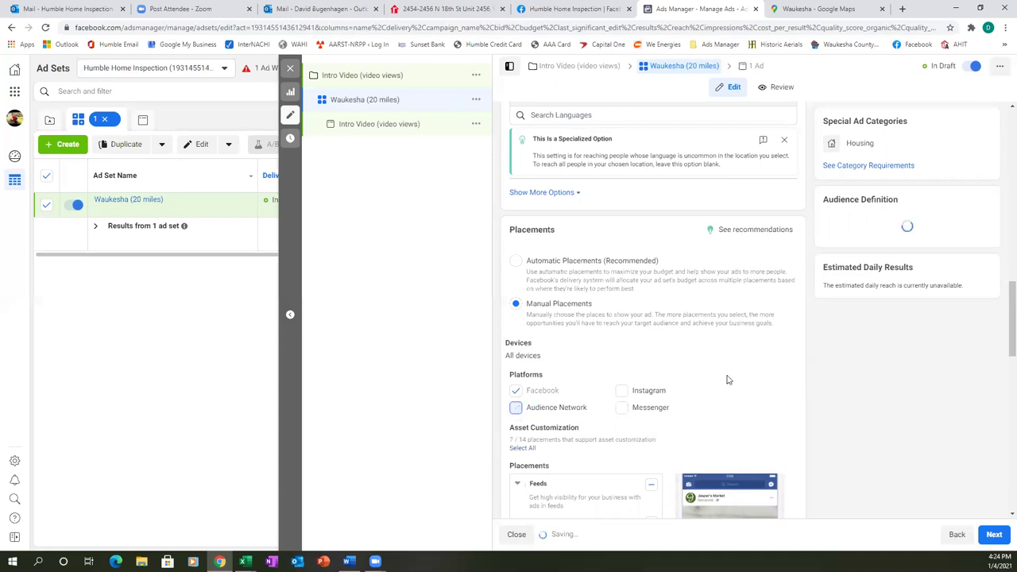
- Deselect the Facebook Marketplace and Facebook Video Feeds placements in the Feeds group
scroll(716, 382, down, 2)
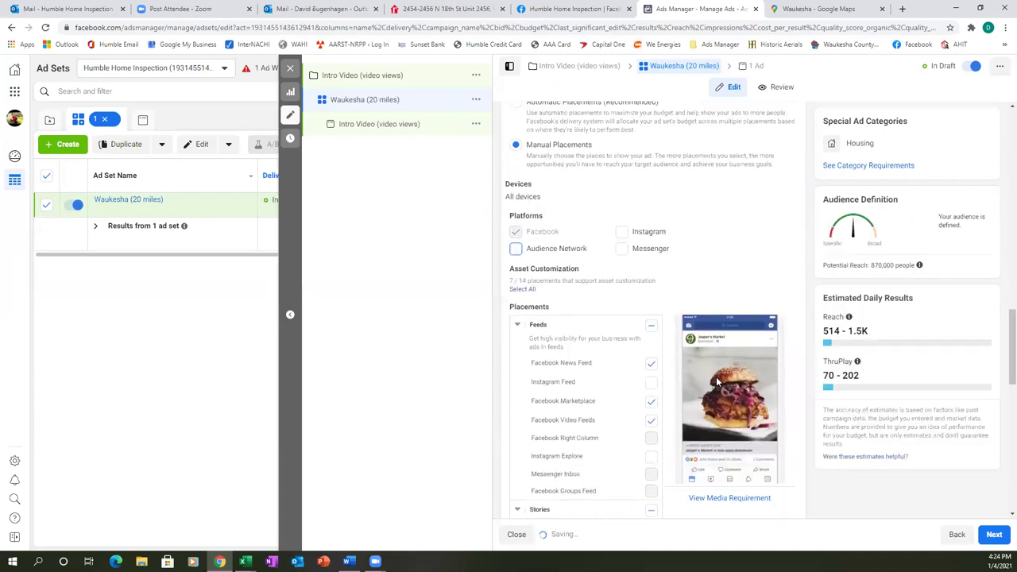
scroll(715, 383, down, 1)
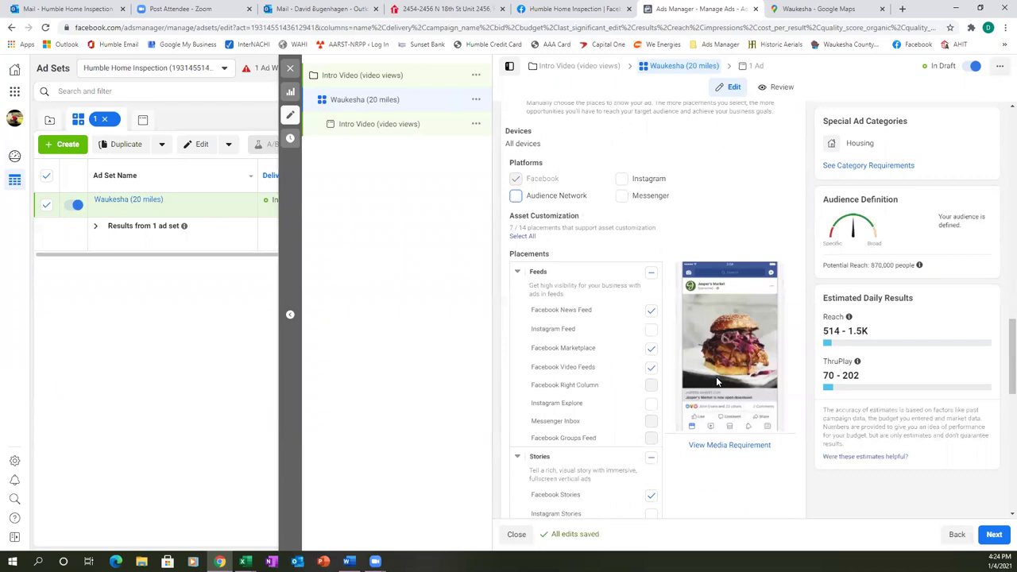
click(650, 349)
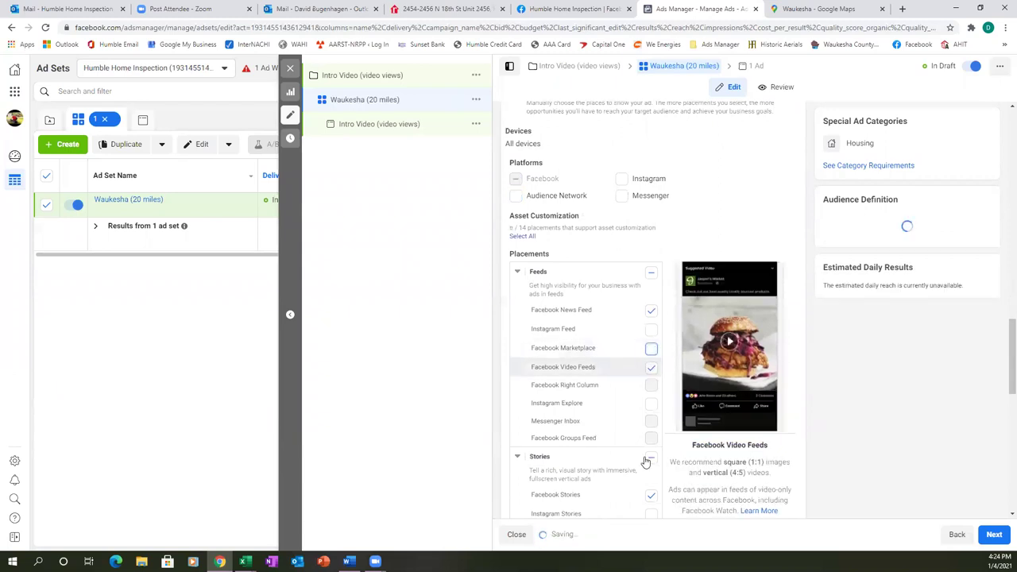
click(651, 367)
- Deselect the Facebook Stories placement and the whole In-Stream placement group
scroll(622, 388, down, 1)
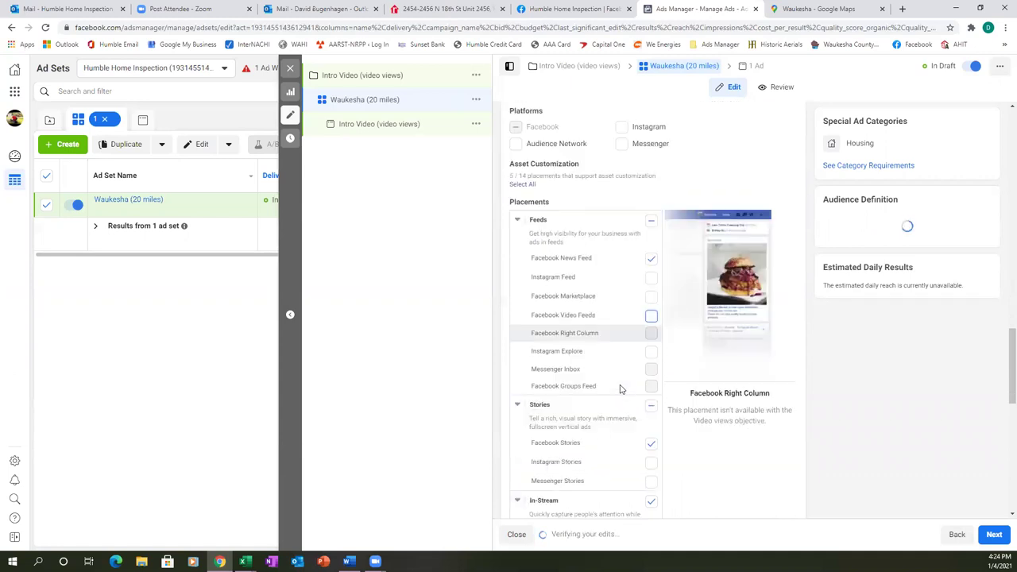
scroll(621, 388, down, 1)
click(652, 391)
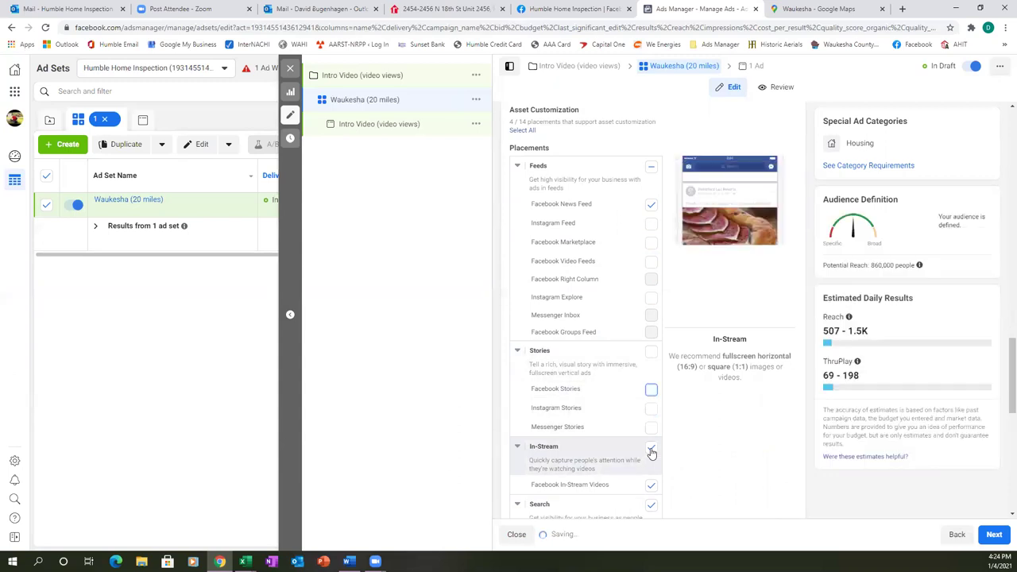
click(651, 452)
- Deselect the Search and In-Article placement groups so that only Facebook News Feed stays selected
scroll(672, 459, down, 2)
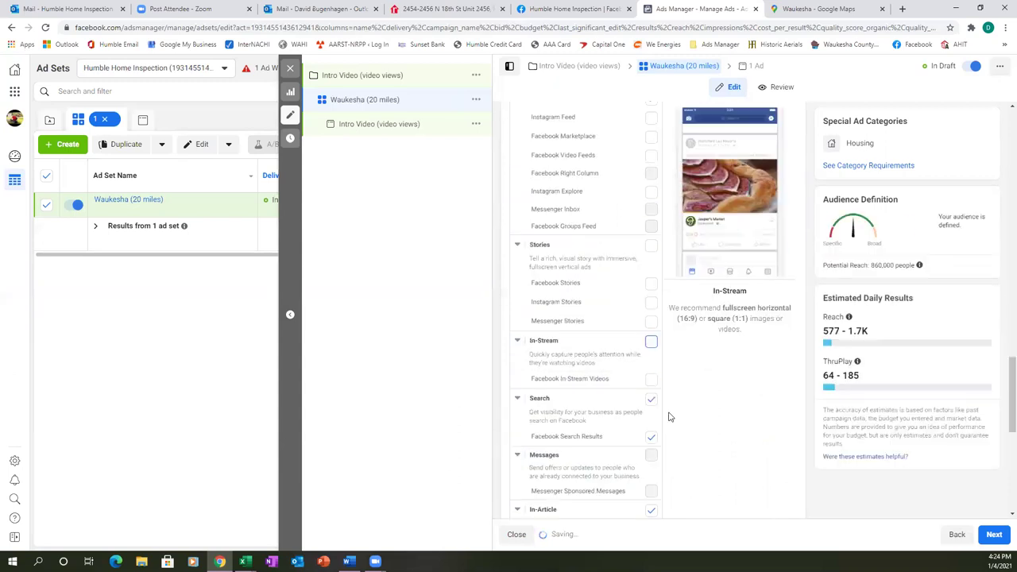
click(650, 399)
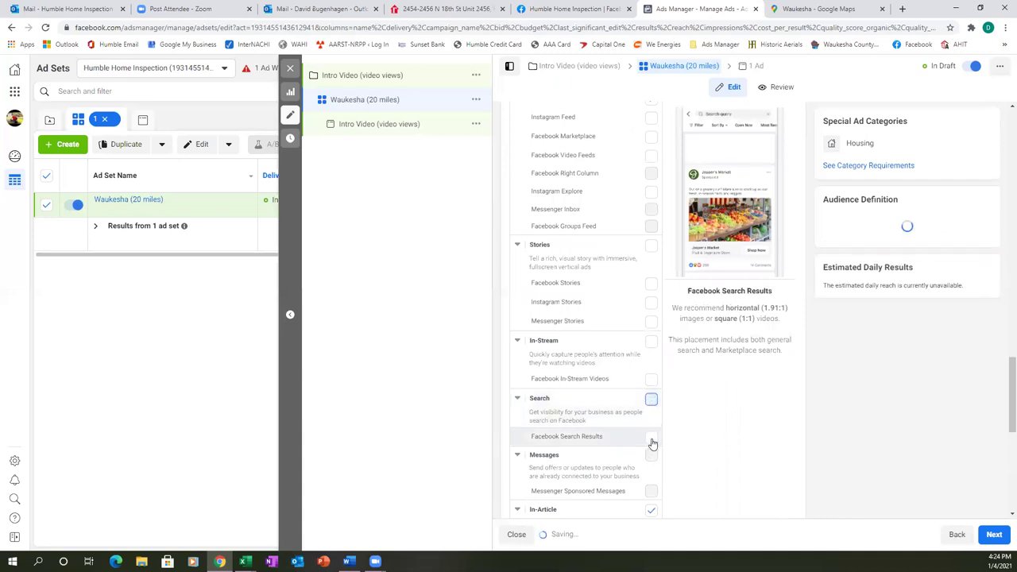
scroll(661, 435, down, 2)
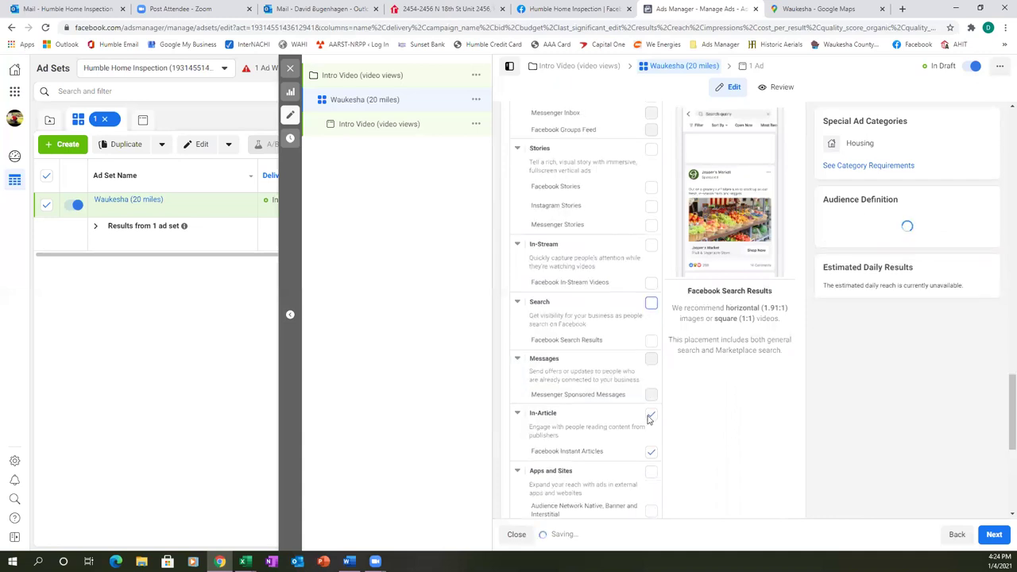
click(650, 441)
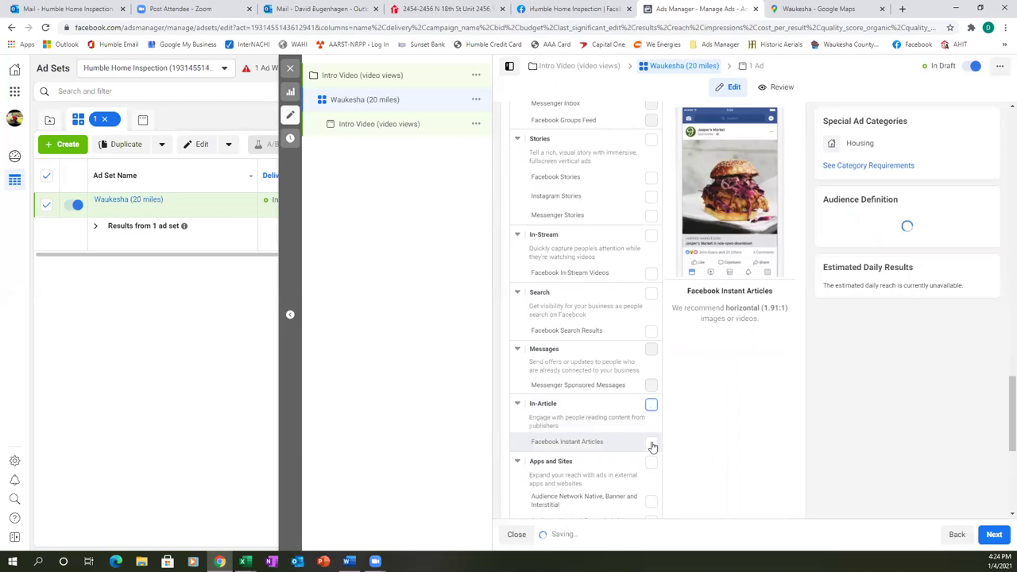
scroll(702, 445, down, 2)
scroll(701, 446, down, 1)
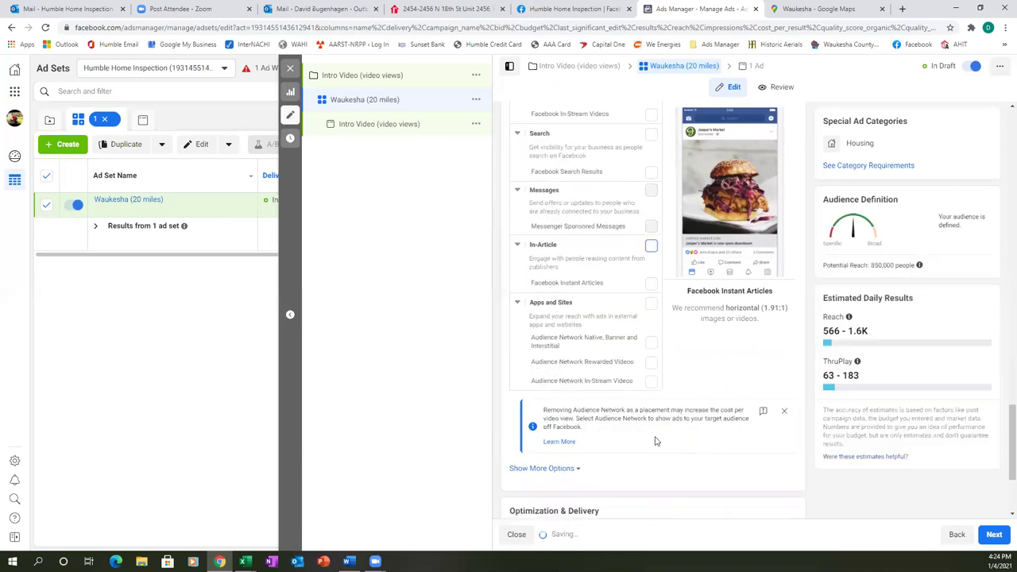
scroll(656, 440, up, 7)
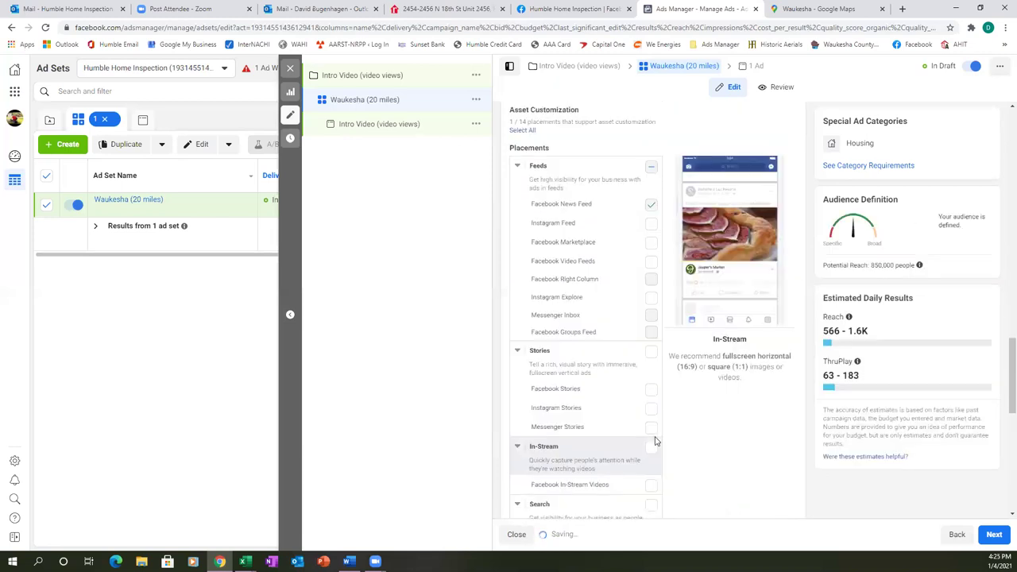
scroll(654, 439, up, 2)
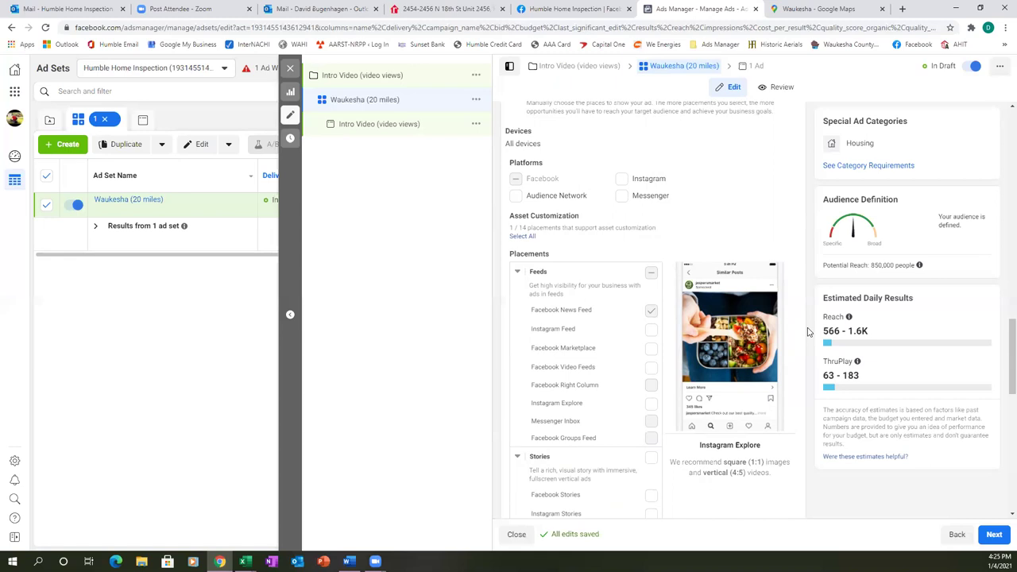
- Continue from the ad set to the Intro Video ad and set its ad setup to Use Existing Post
scroll(808, 332, down, 10)
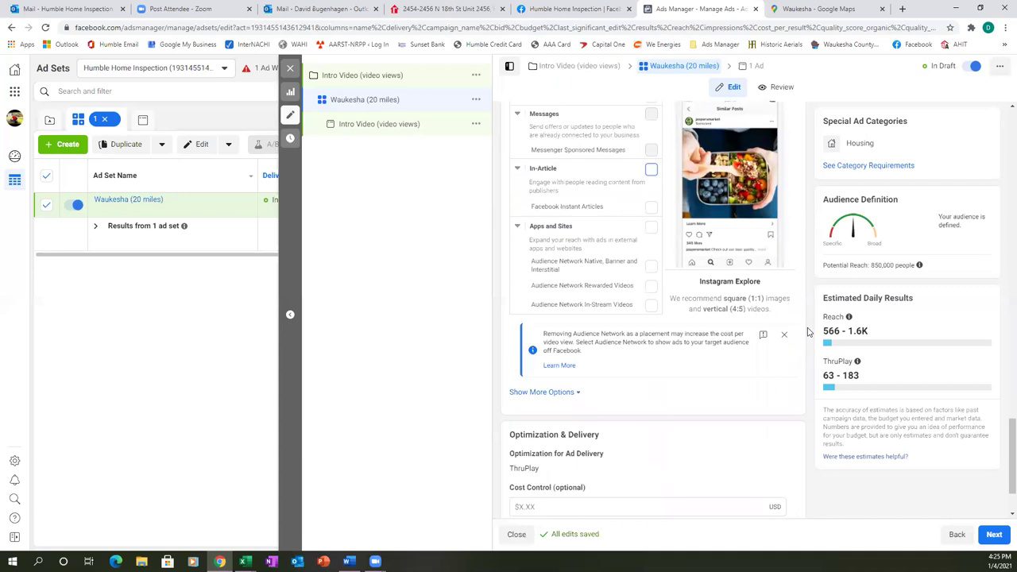
scroll(808, 332, down, 2)
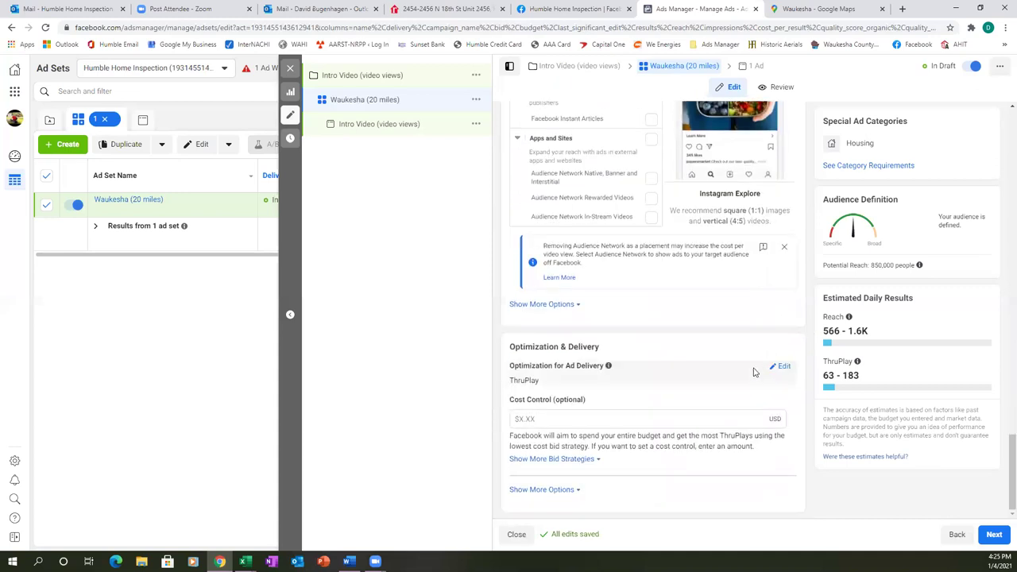
click(990, 535)
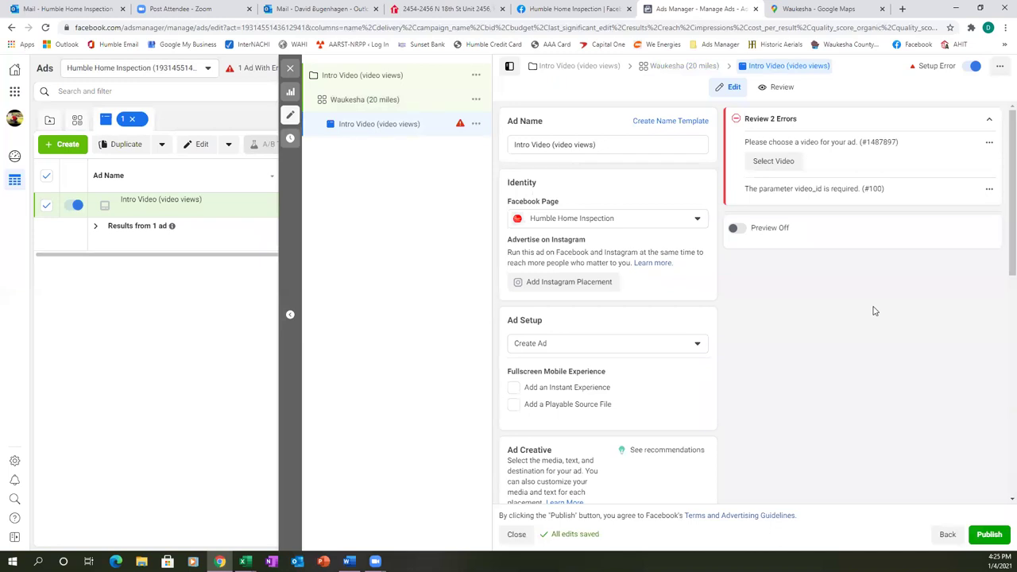
click(698, 347)
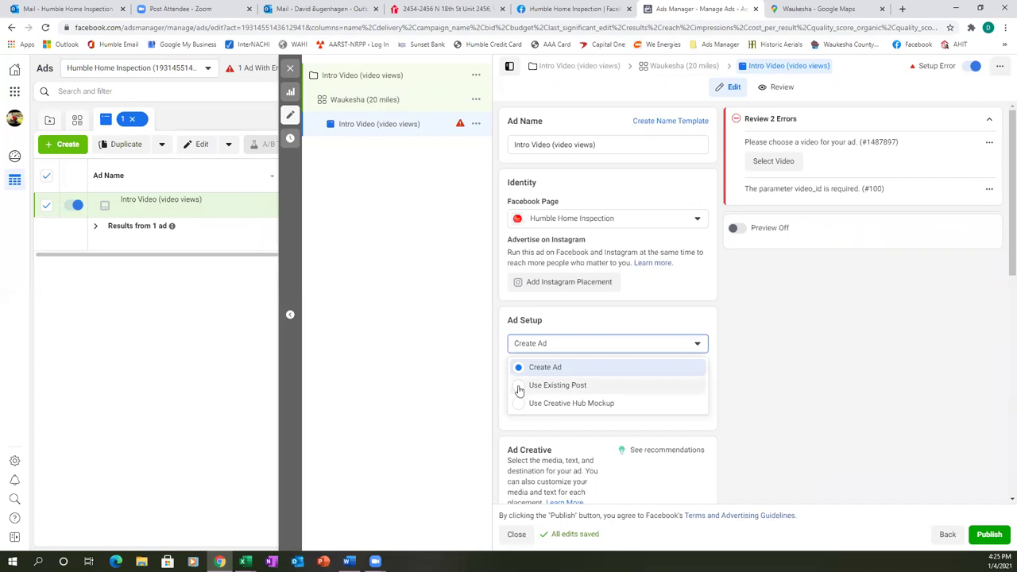
click(545, 386)
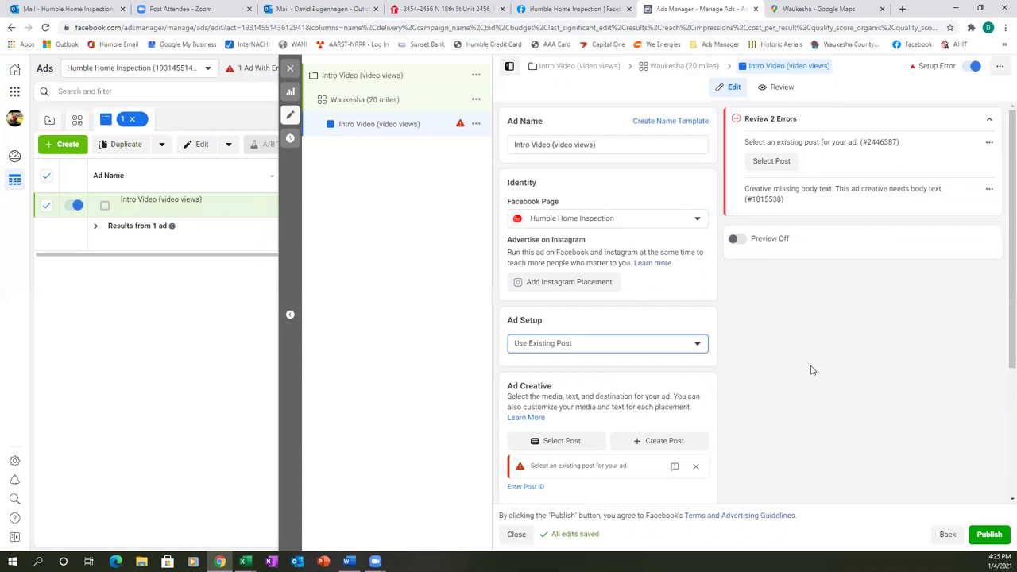
- Choose the "Introductory video!" Facebook post from Dec 29, 2020 as the ad creative
scroll(812, 370, down, 2)
click(569, 336)
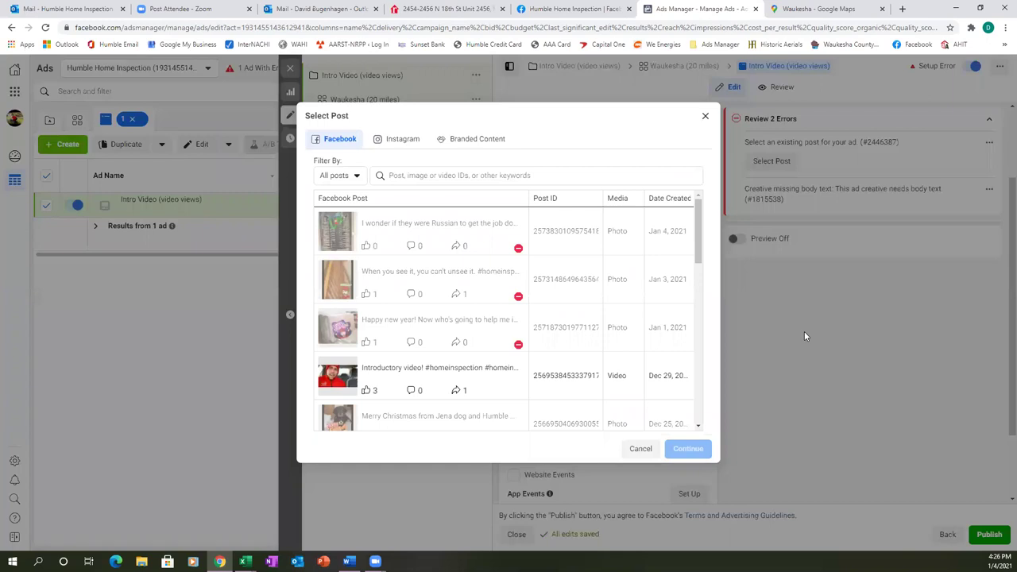
click(488, 377)
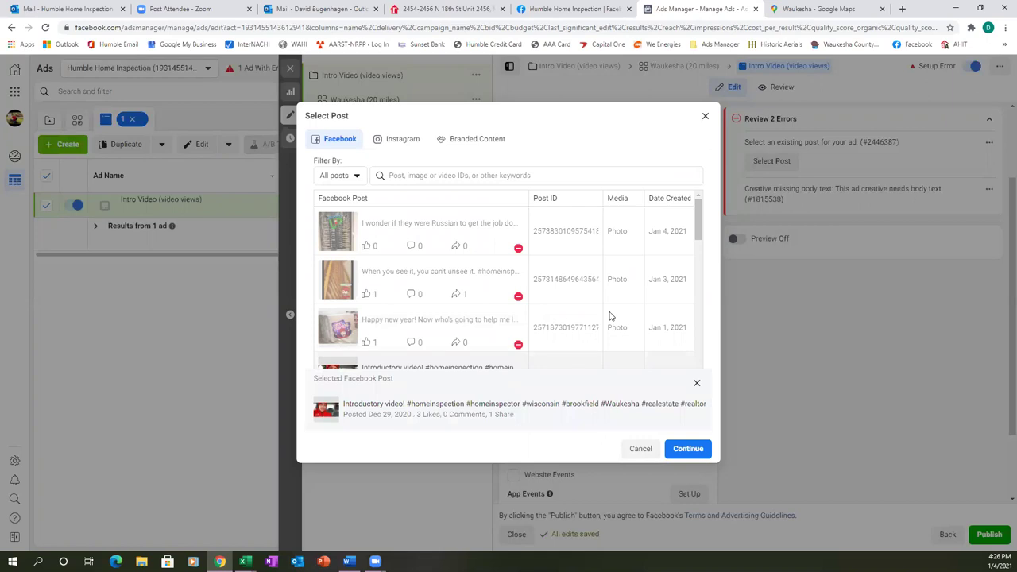
scroll(599, 290, down, 1)
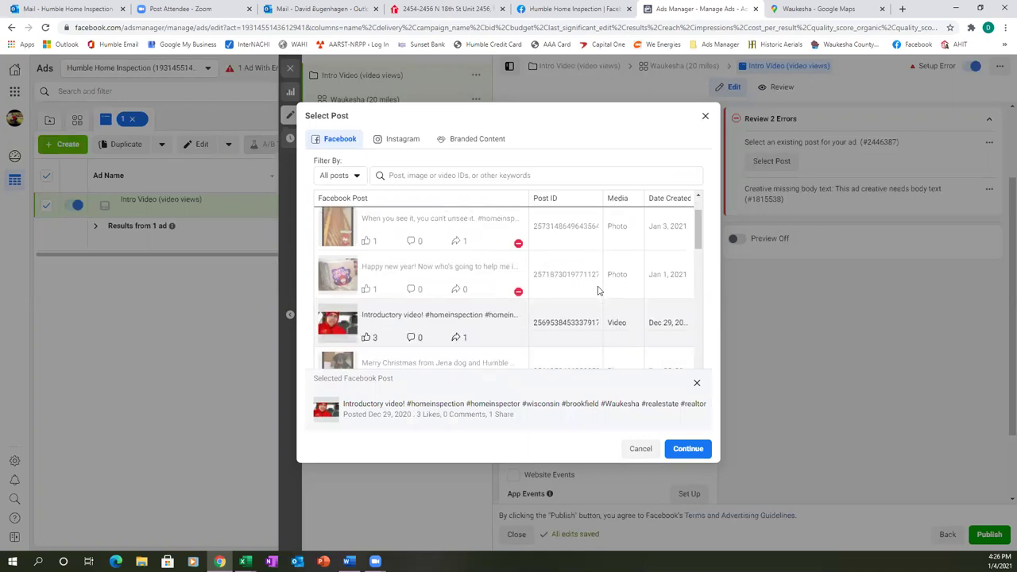
click(688, 450)
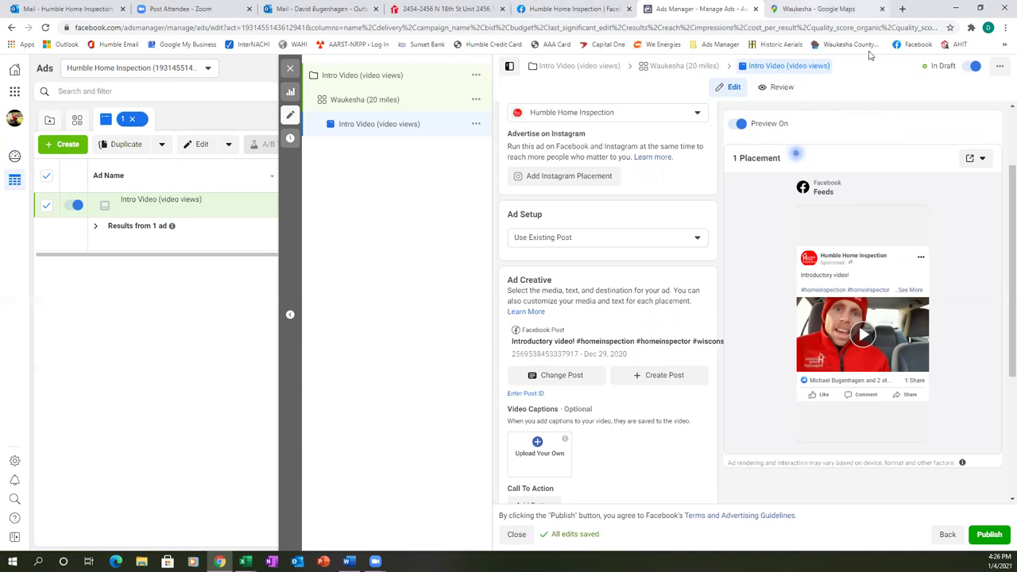
- Switch to the Google Maps browser tab, open Kartra there, log in and go to the My Pages list
key(ctrl+Tab)
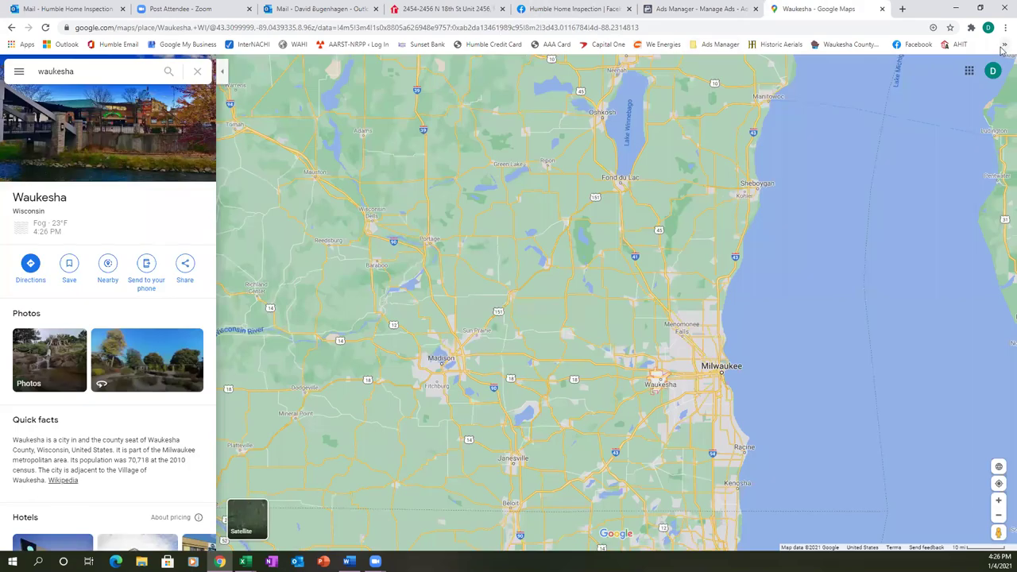
click(1003, 45)
click(885, 198)
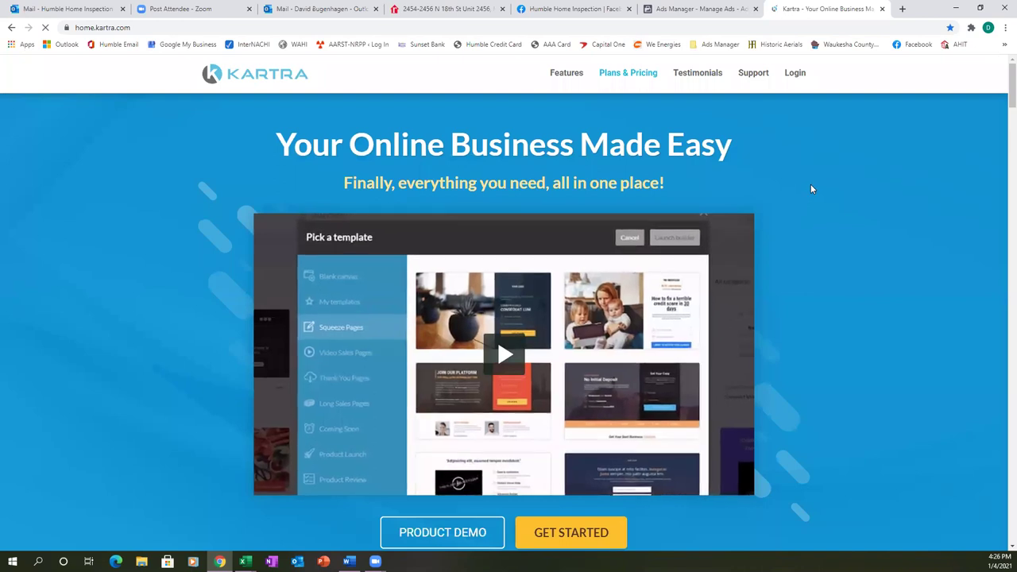
click(795, 73)
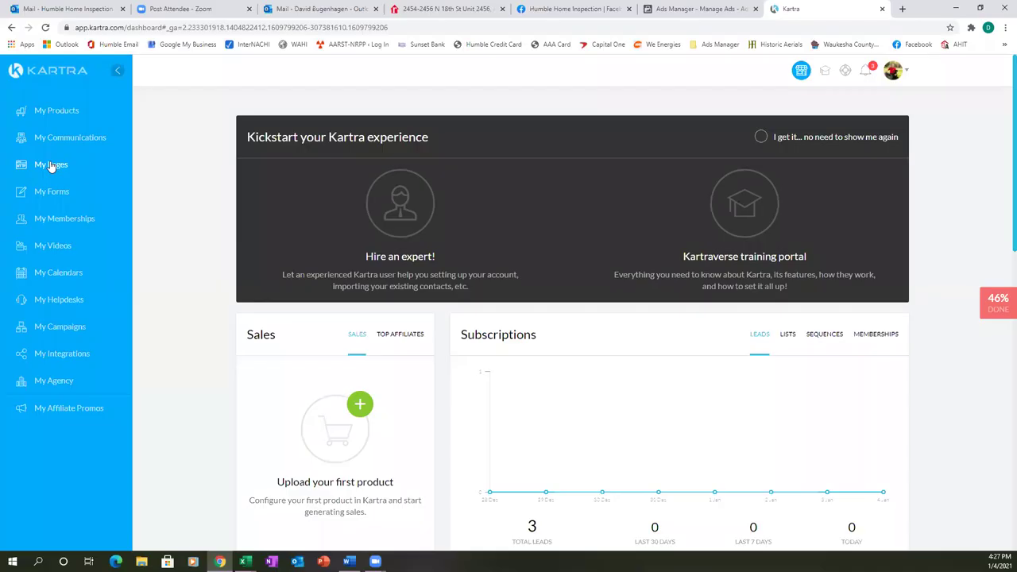
click(52, 165)
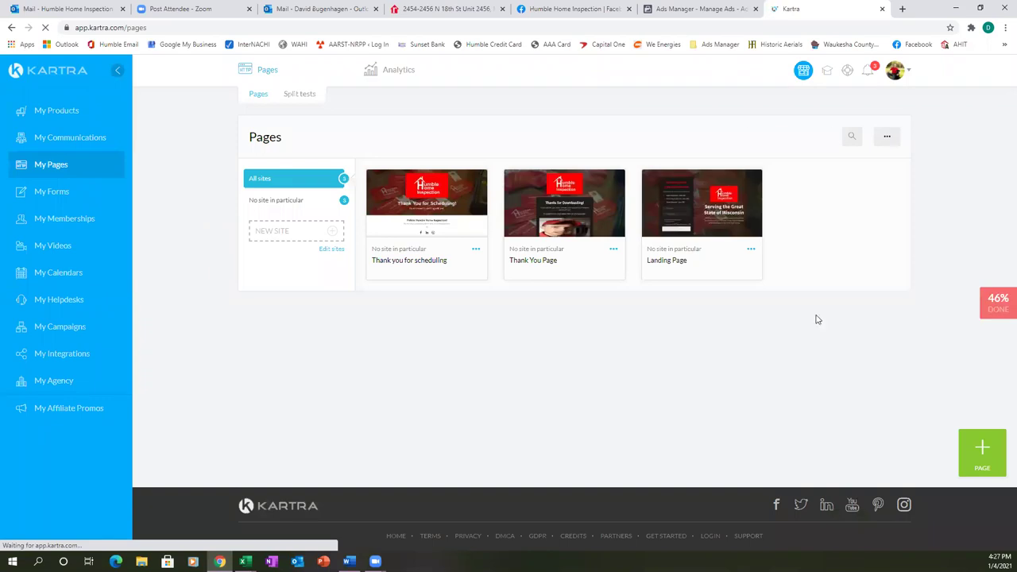
- Get the direct page link of the page named Landing Page and copy it
click(751, 249)
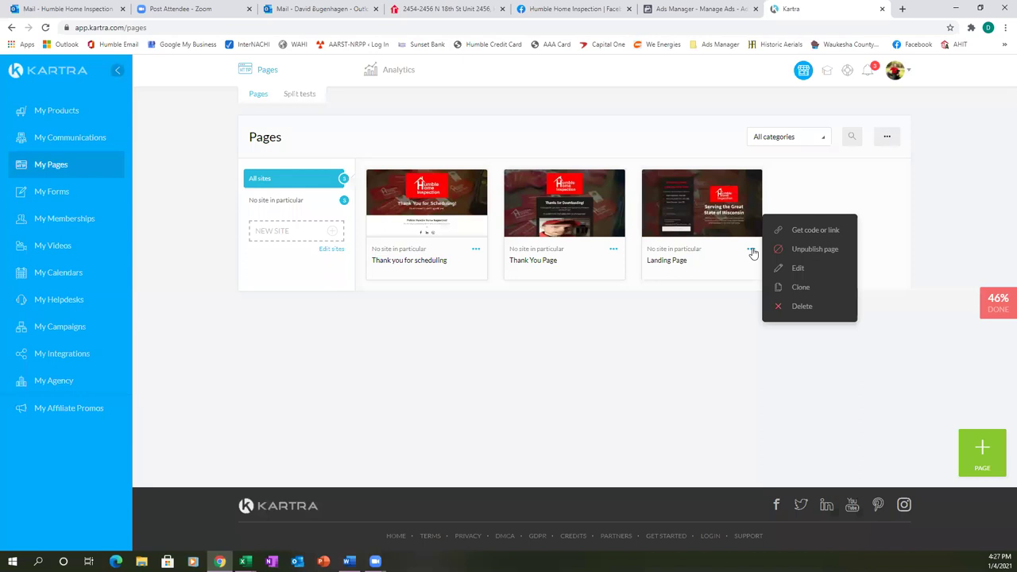
click(825, 231)
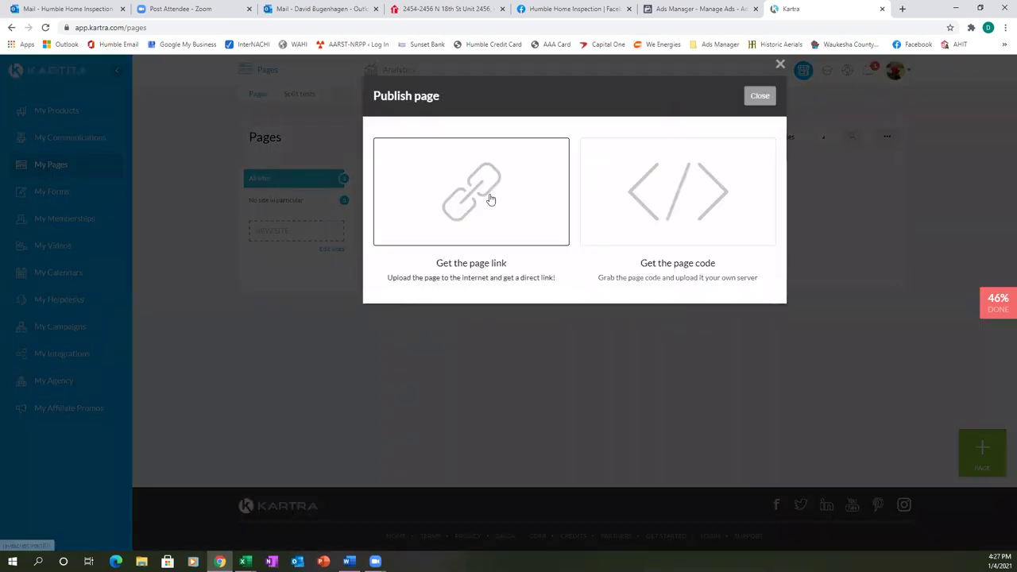
click(490, 200)
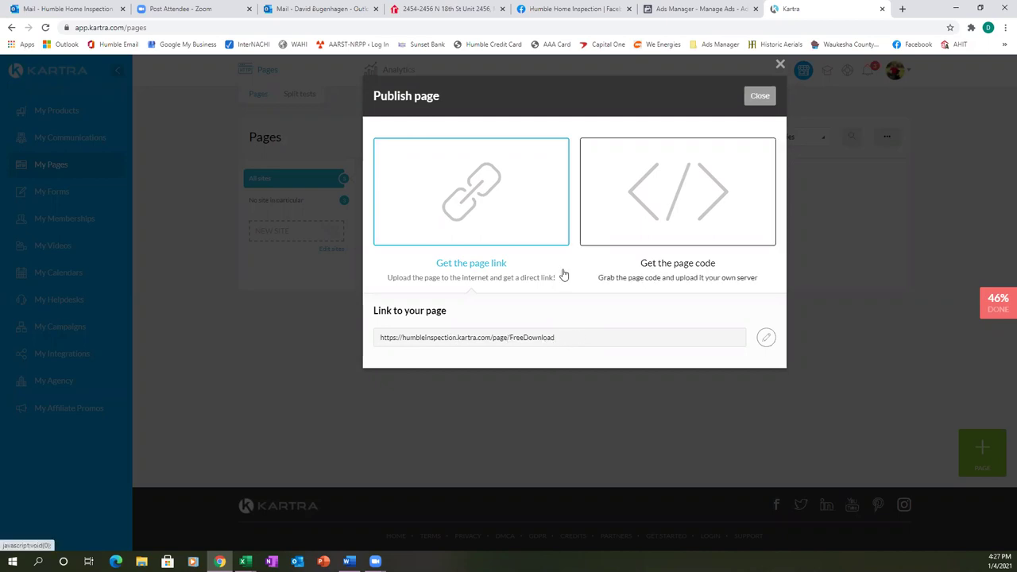
double_click(554, 338)
triple_click(574, 339)
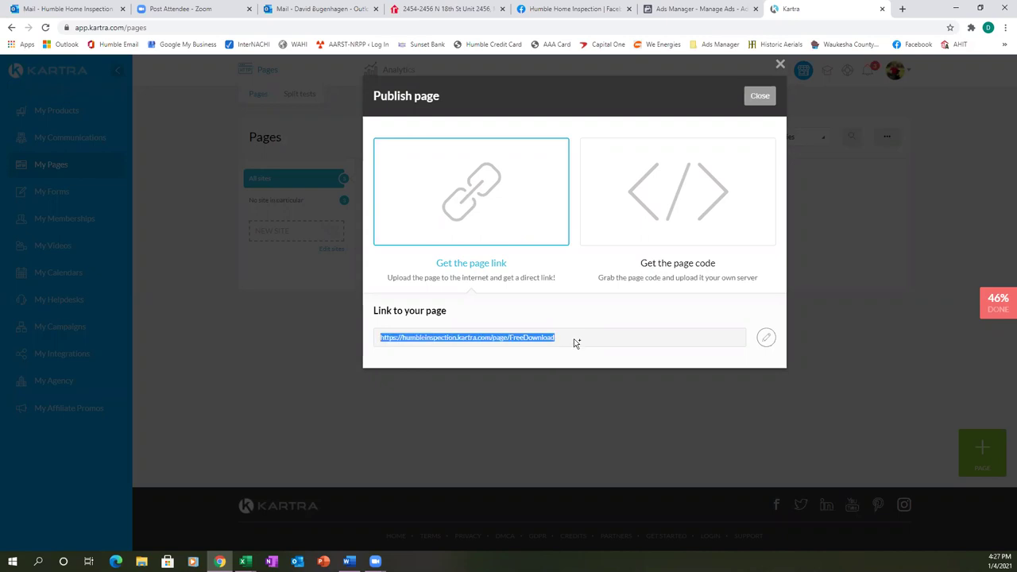
right_click(472, 340)
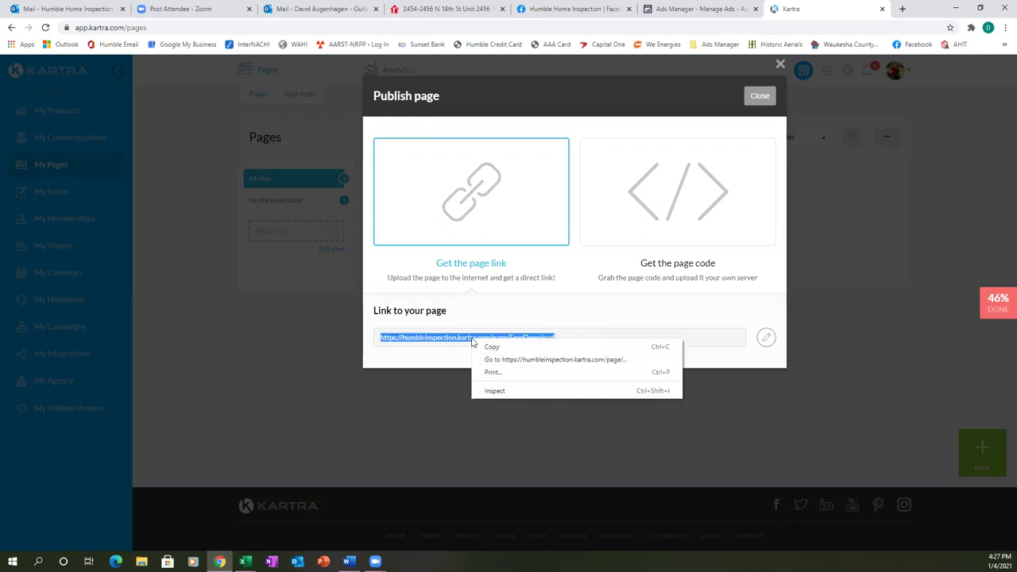
click(518, 352)
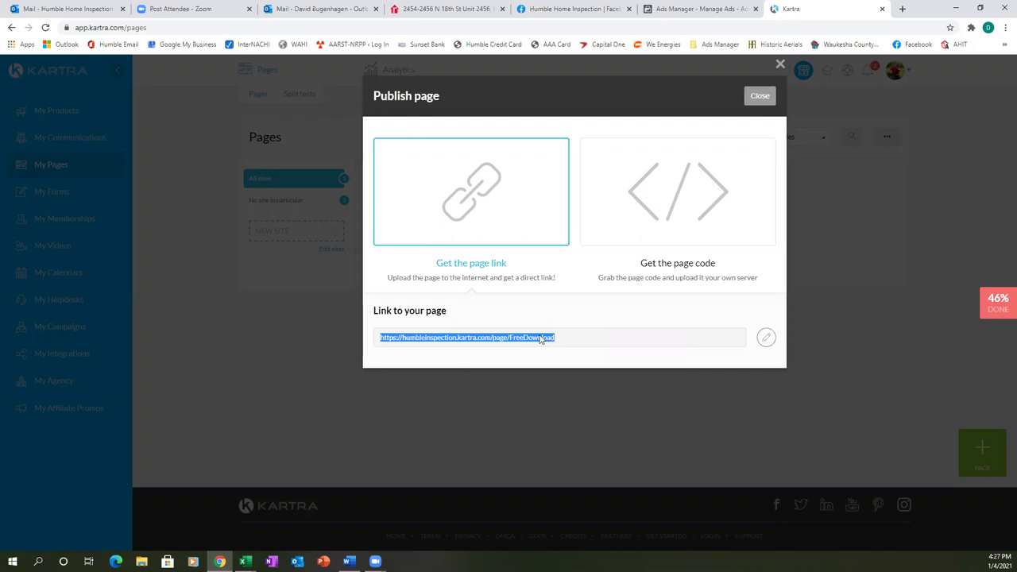
click(685, 9)
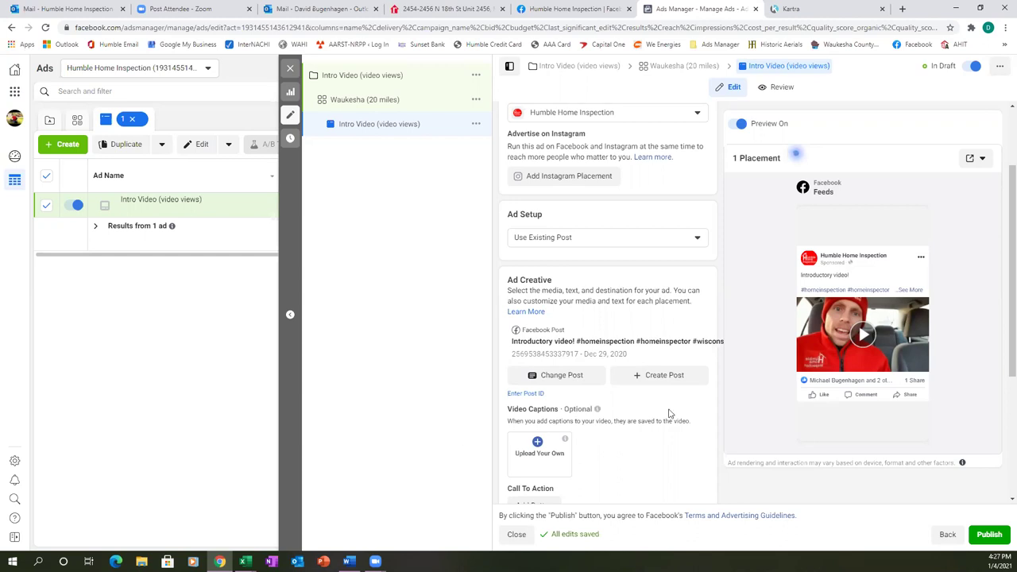
scroll(672, 413, down, 2)
scroll(673, 407, down, 2)
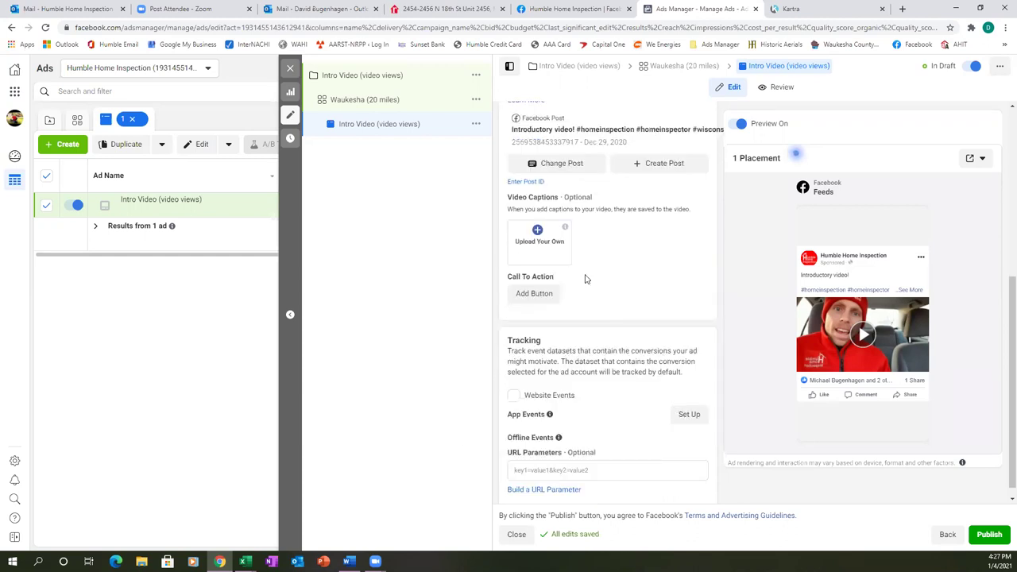
click(543, 295)
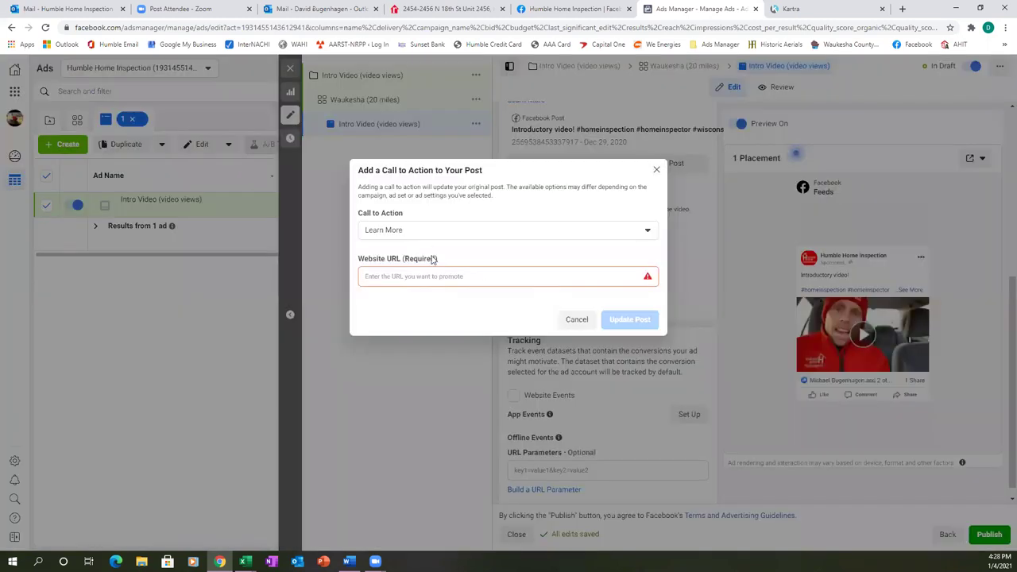
right_click(381, 277)
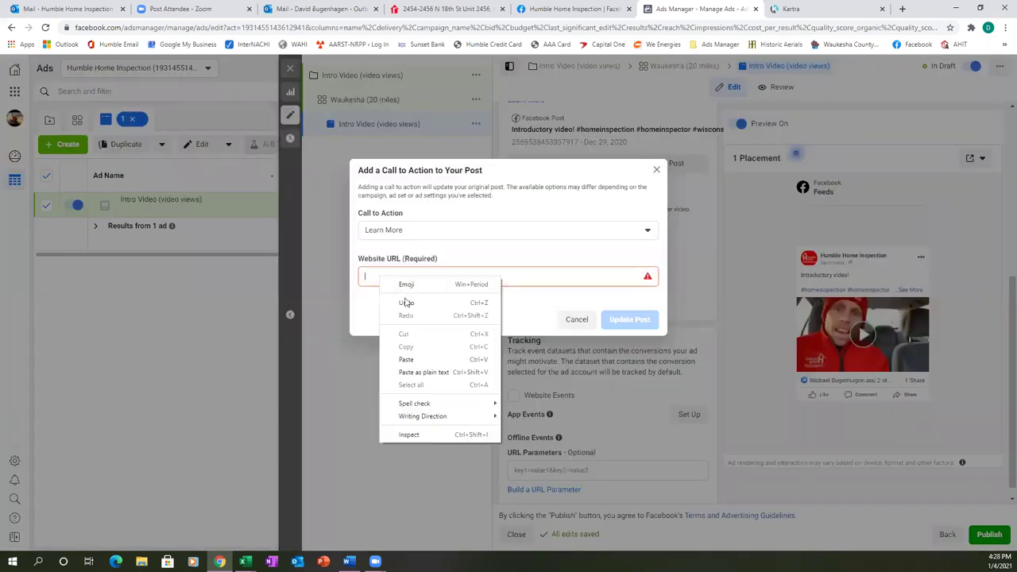
click(406, 362)
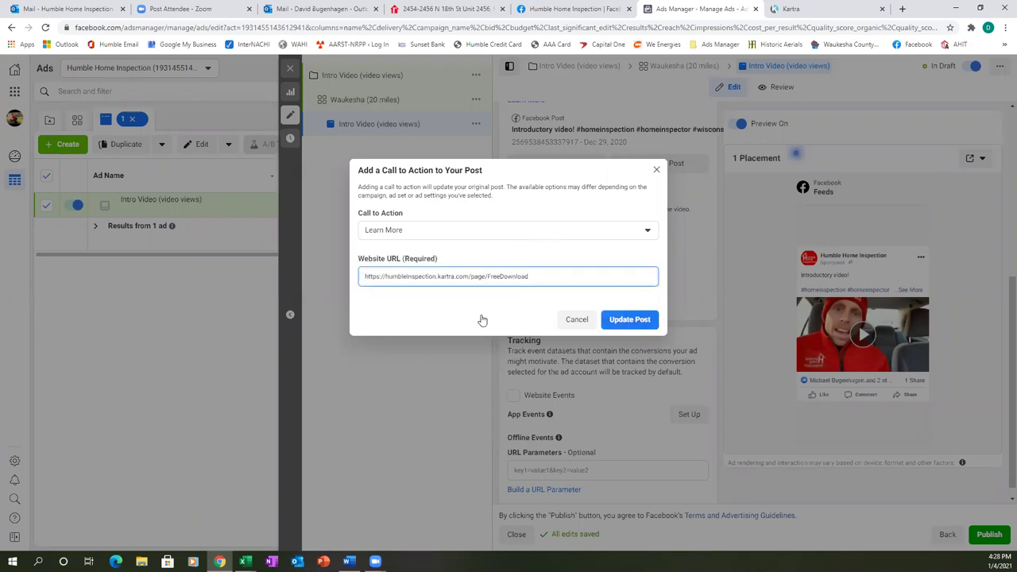
click(632, 320)
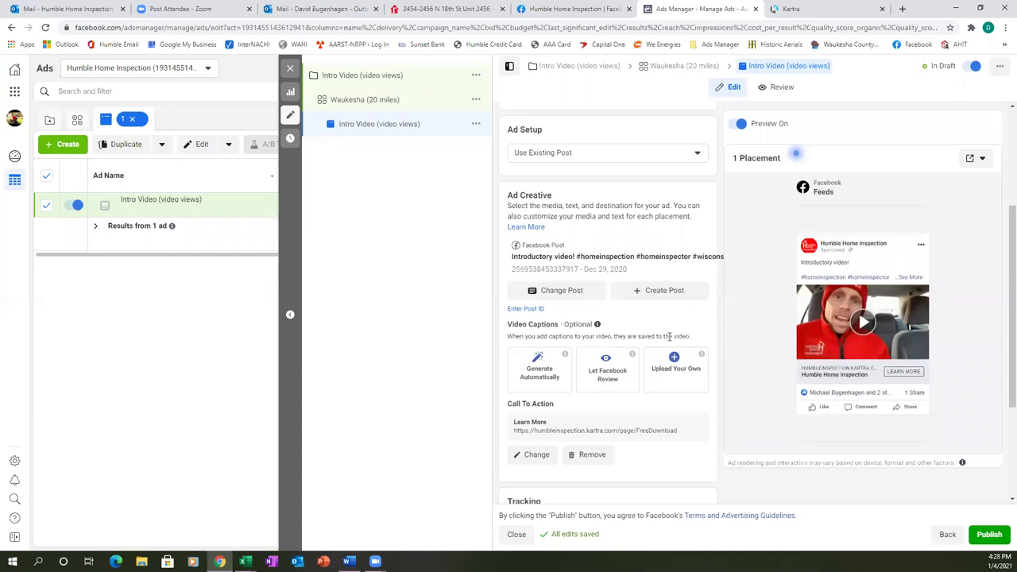
mouse_move(729, 320)
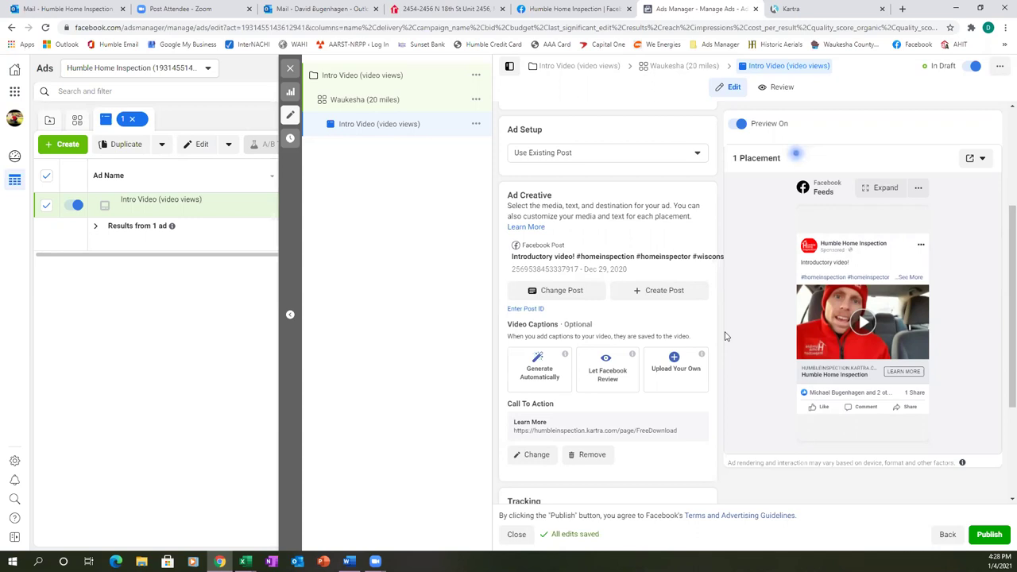
- Enter HumbleHomeInspection.com as the URL parameters in the ad's tracking settings
scroll(726, 336, down, 2)
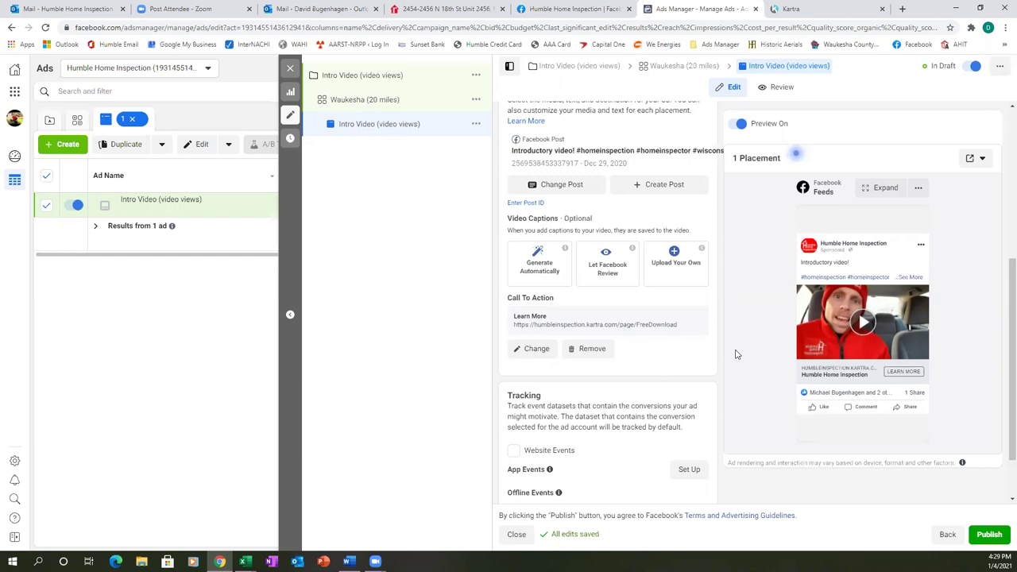
scroll(735, 354, down, 1)
scroll(736, 354, down, 1)
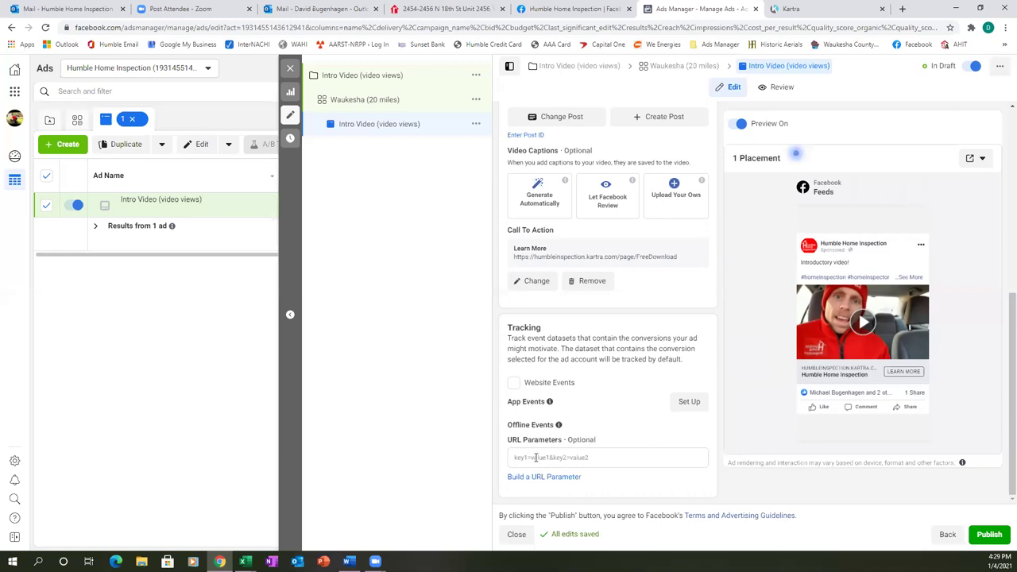
click(536, 458)
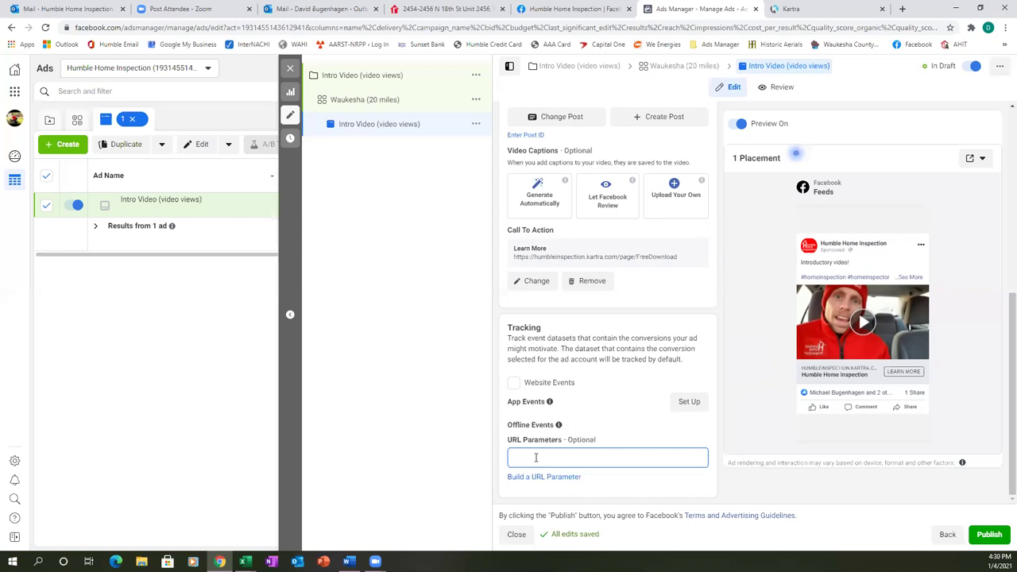
text(HumbleHomeInspection.com)
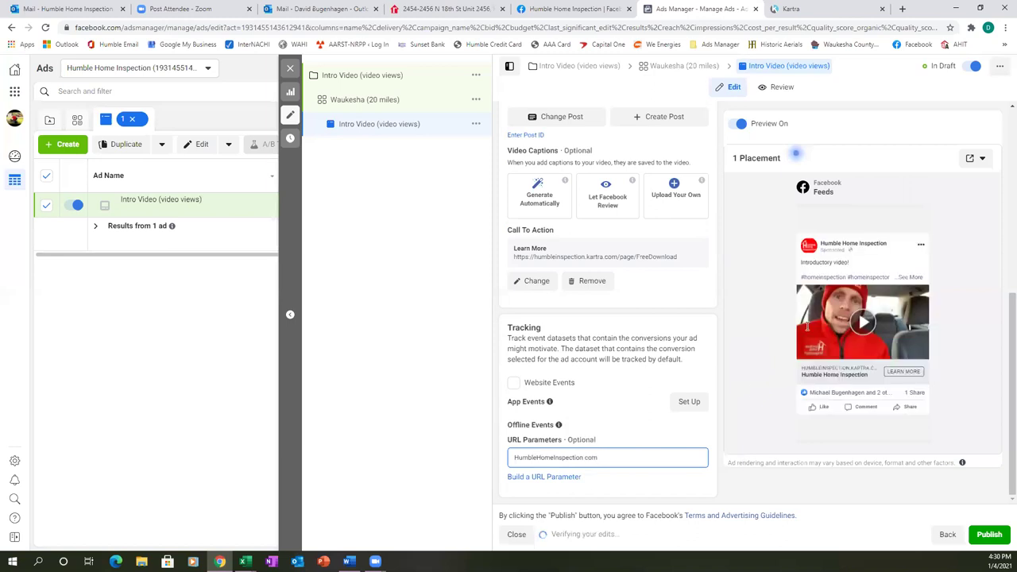
click(724, 376)
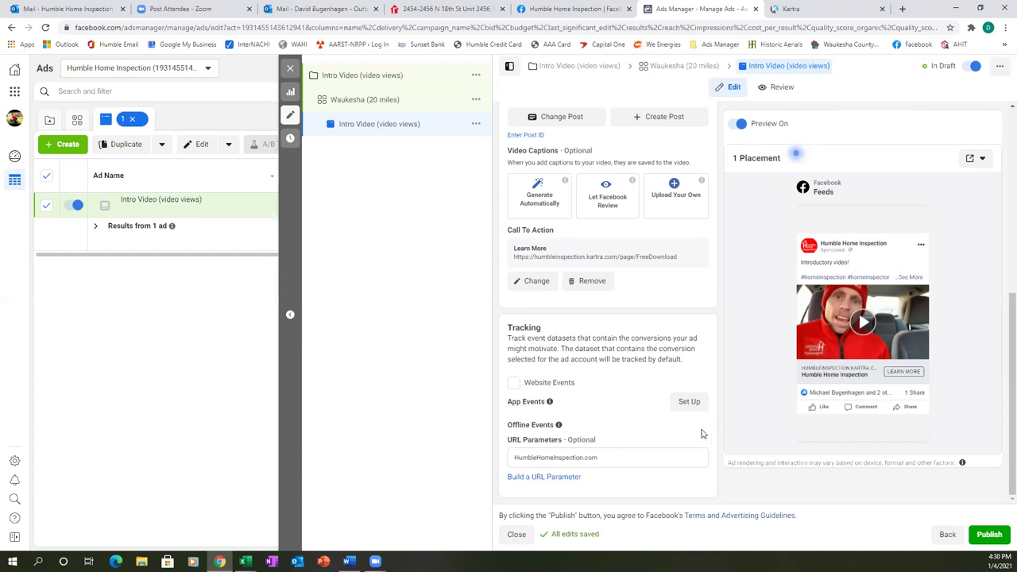
- Look over the ad settings once more, publish the Intro Video (video views) ad and close its editor
scroll(701, 433, up, 3)
scroll(702, 432, down, 3)
mouse_move(734, 261)
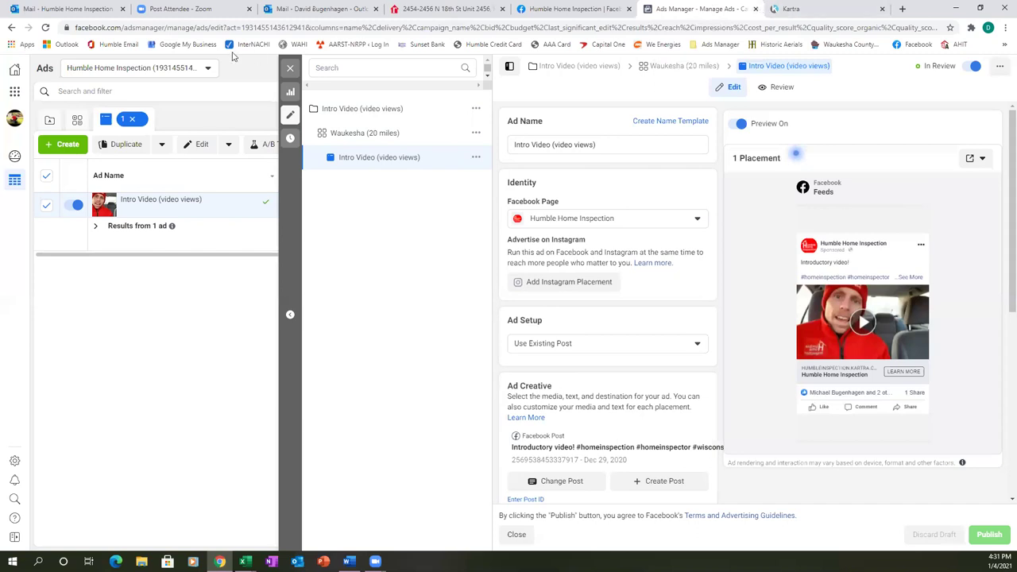
click(288, 69)
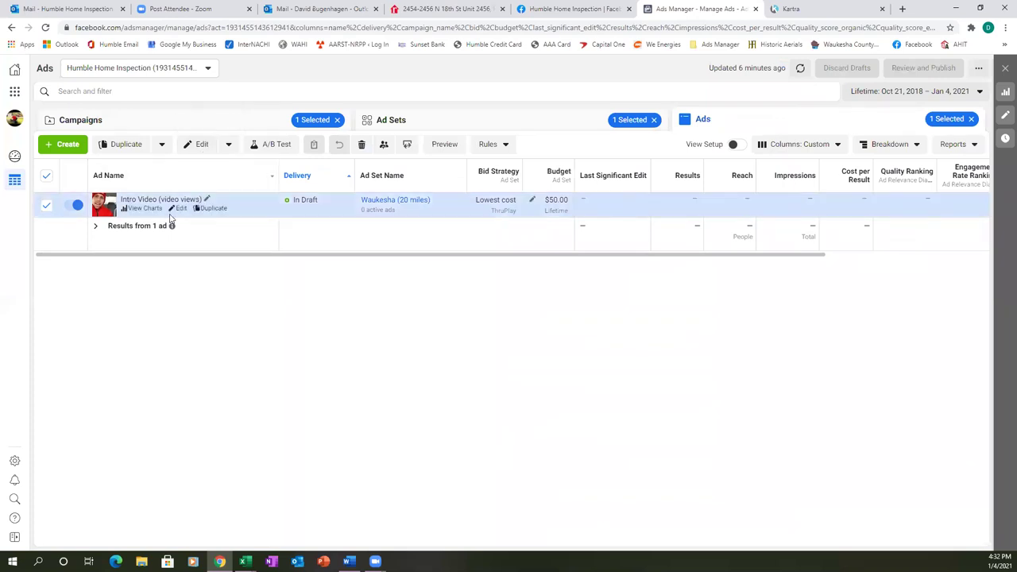
- Reopen the Intro Video ad, view it in the Facebook desktop news feed, and follow its Learn More link to check the landing page
click(177, 209)
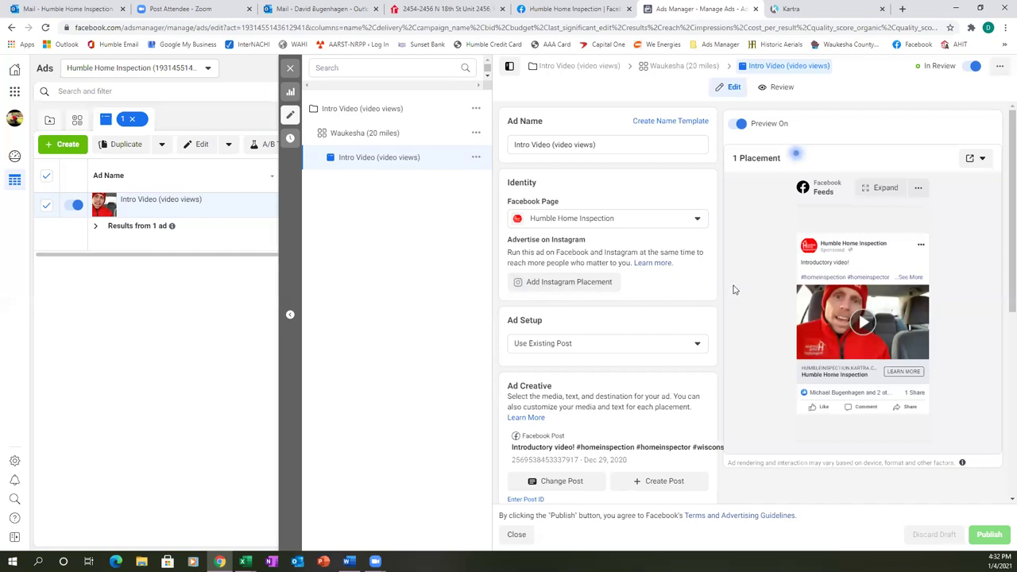
click(984, 161)
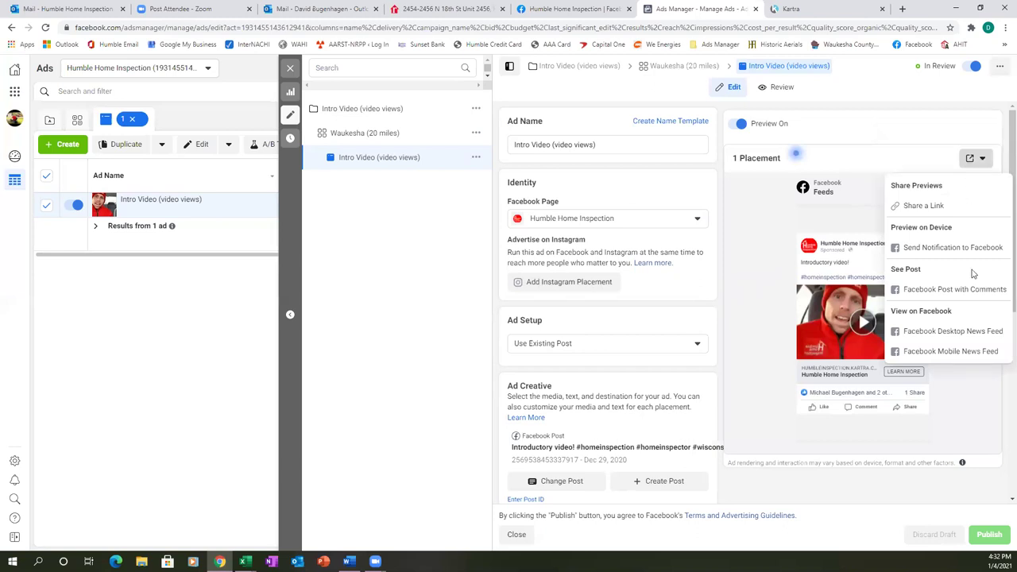
click(970, 332)
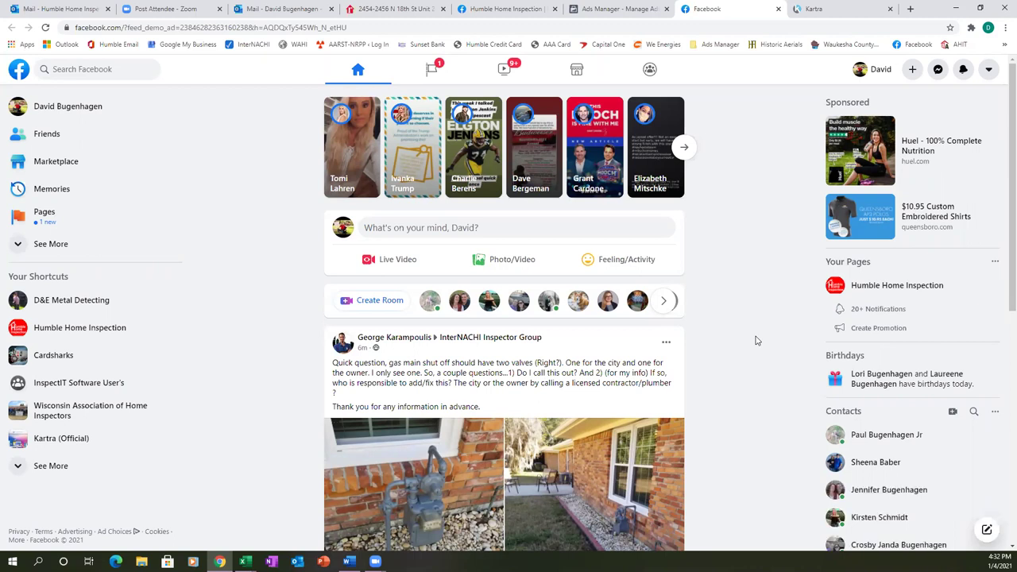
scroll(756, 340, down, 4)
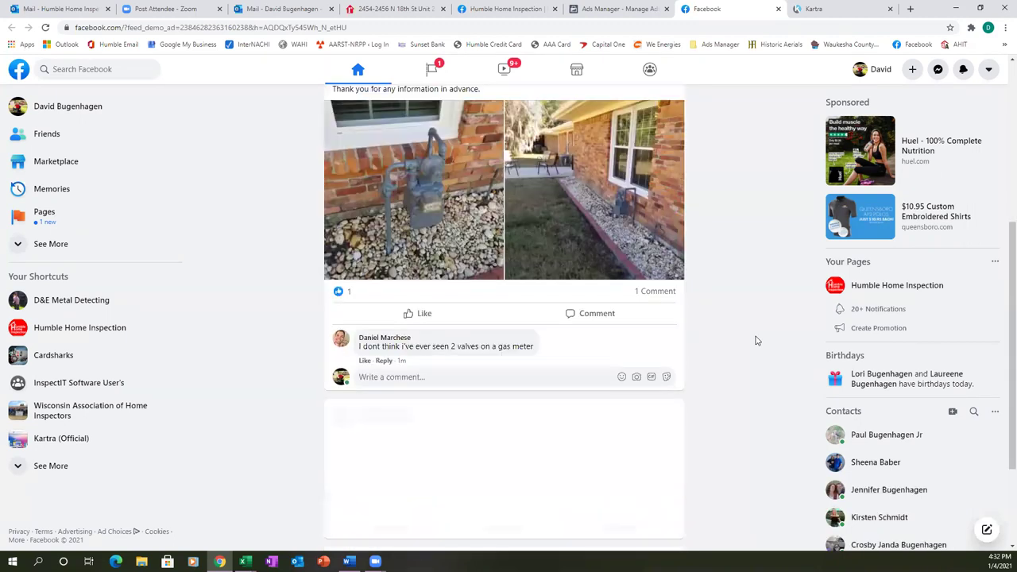
scroll(755, 340, down, 4)
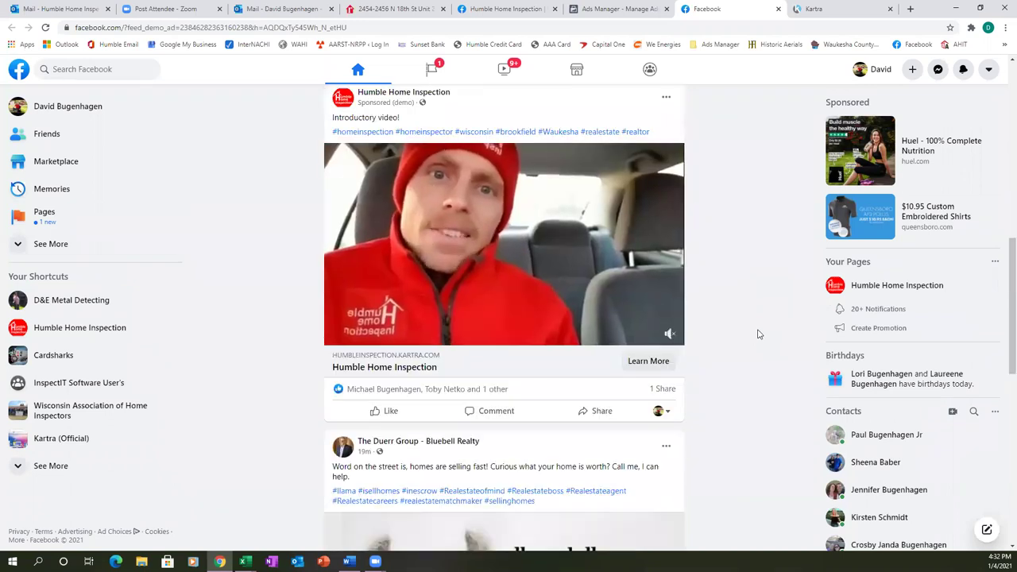
scroll(757, 334, up, 1)
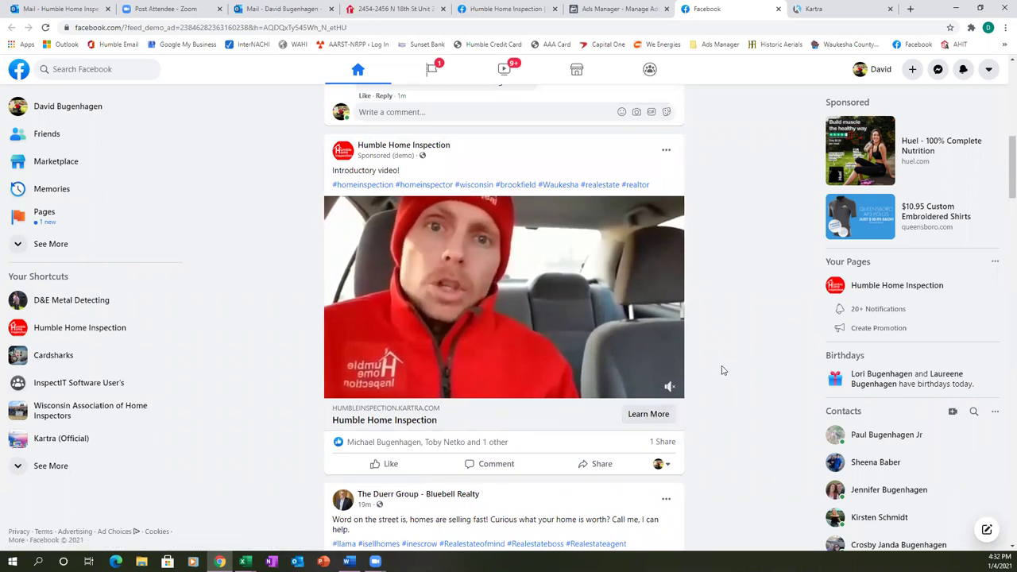
click(646, 414)
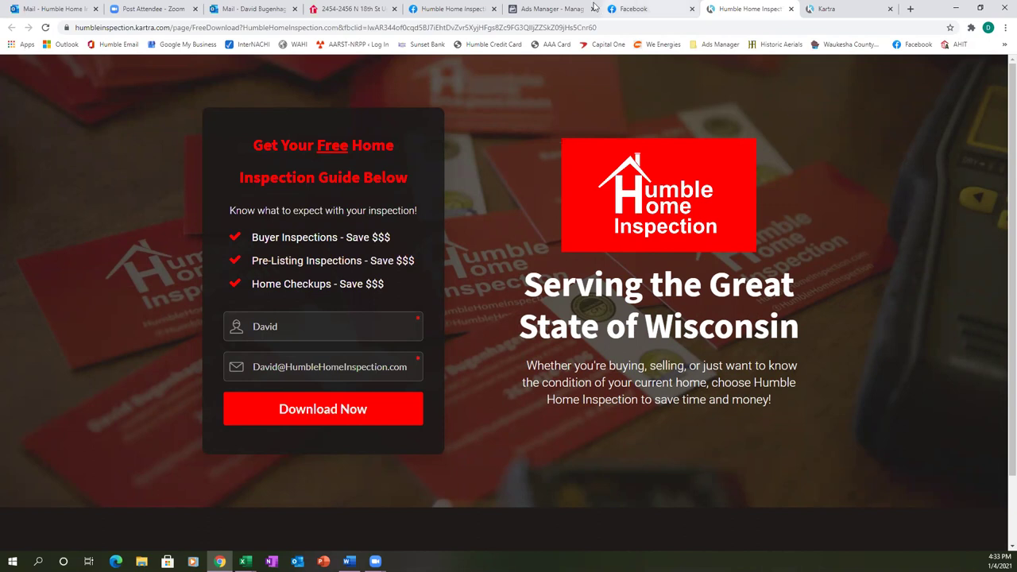
- Return to the Ads Manager browser tab, close the ad editor and go to the account's Audiences page
click(633, 11)
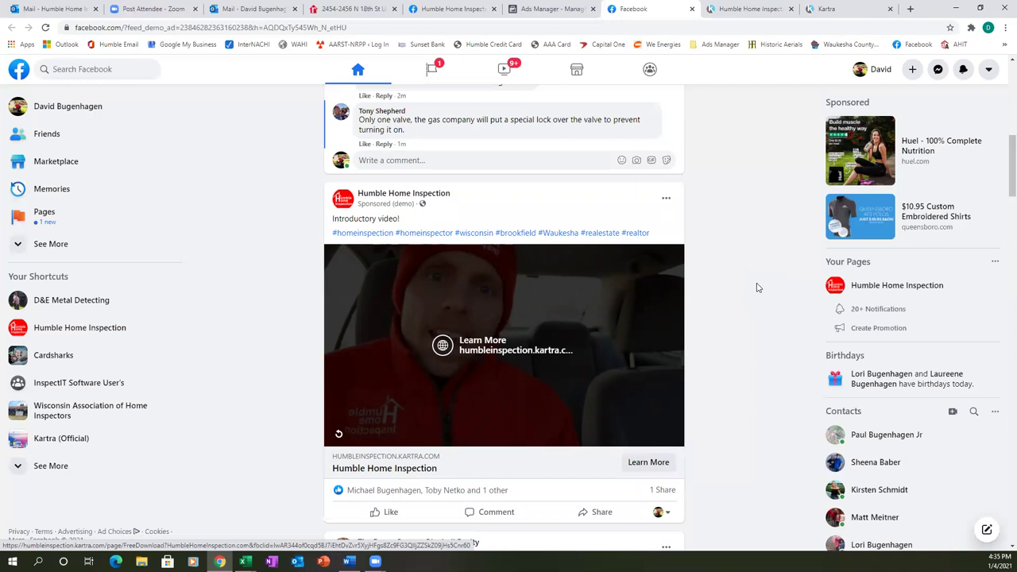
click(558, 11)
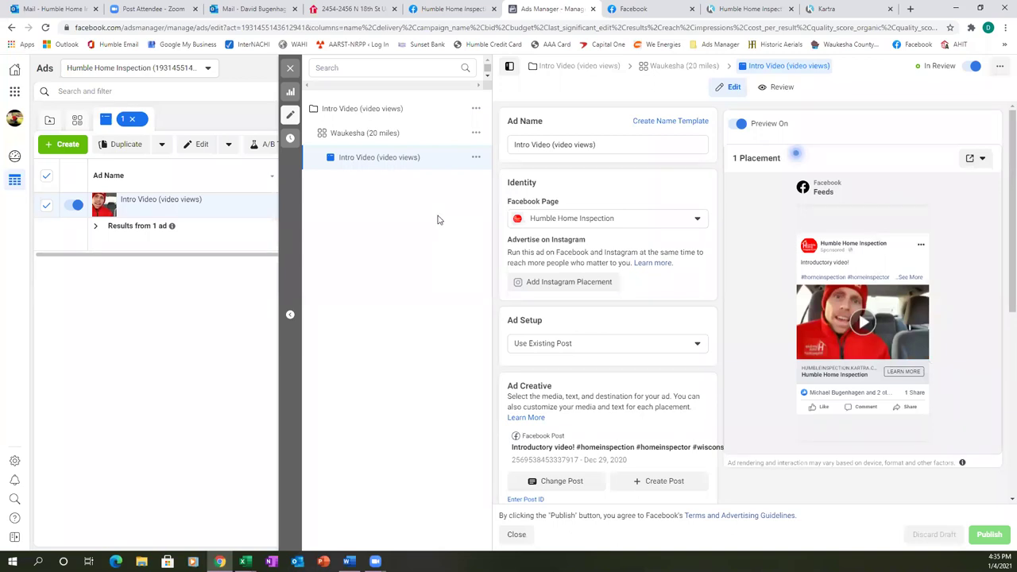
click(291, 72)
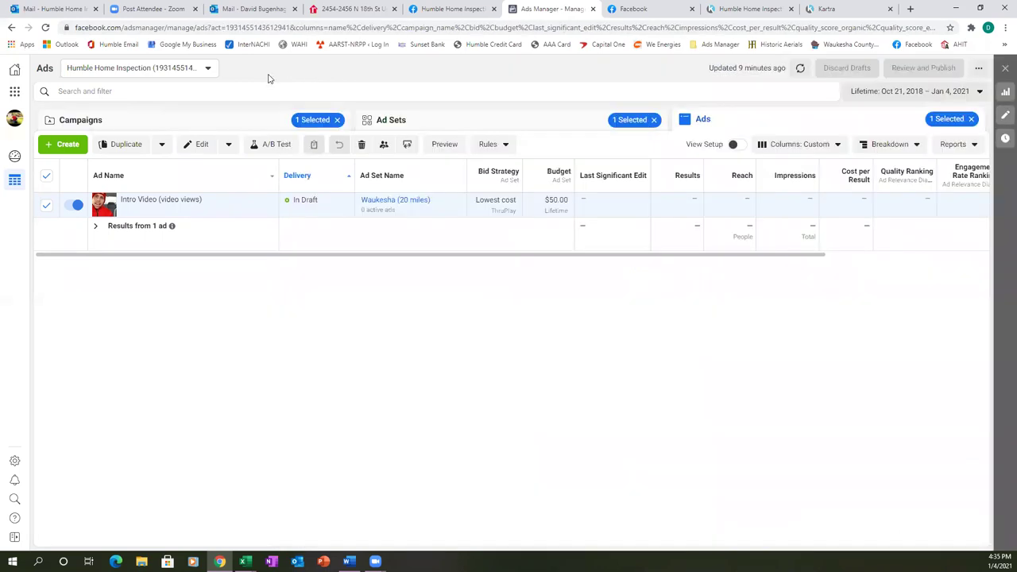
click(14, 93)
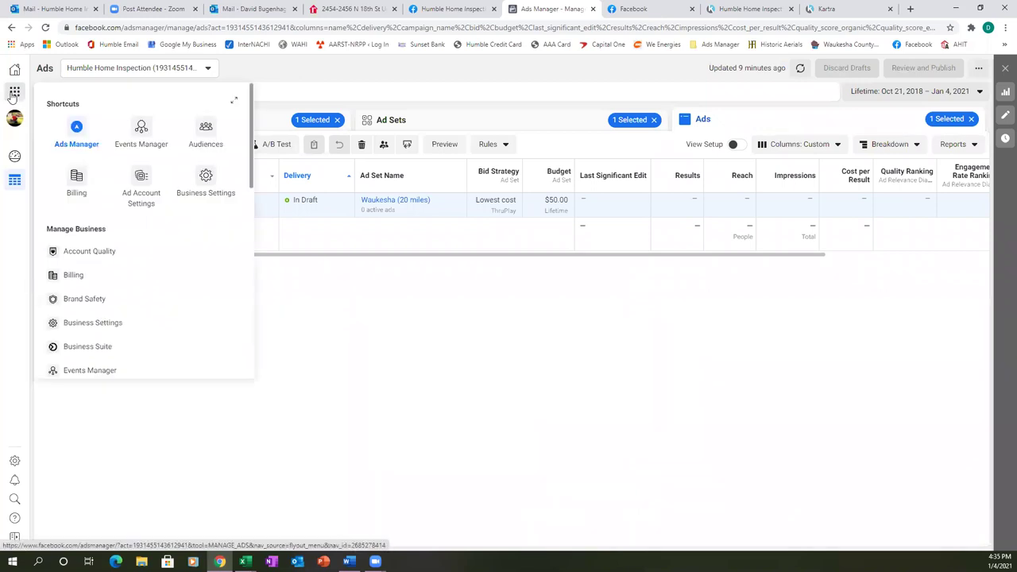
click(206, 129)
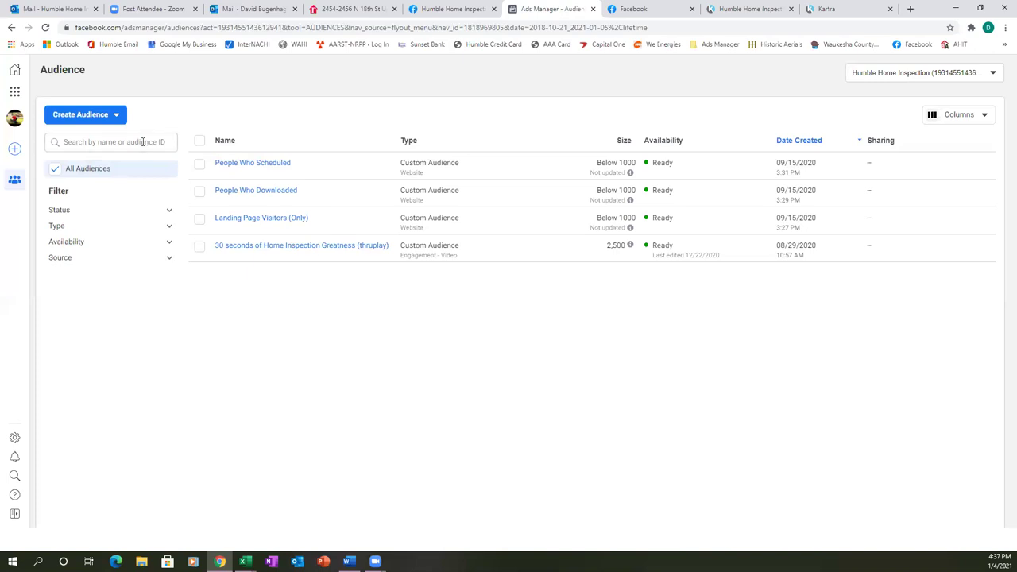
- Start a custom audience from the Video source for people who have watched 25% of the video
click(116, 115)
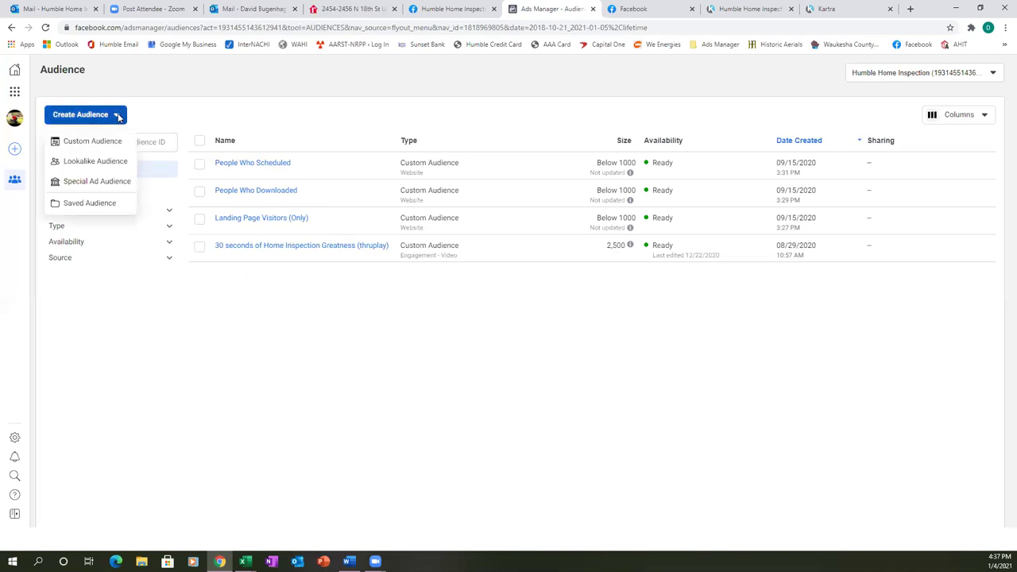
click(86, 142)
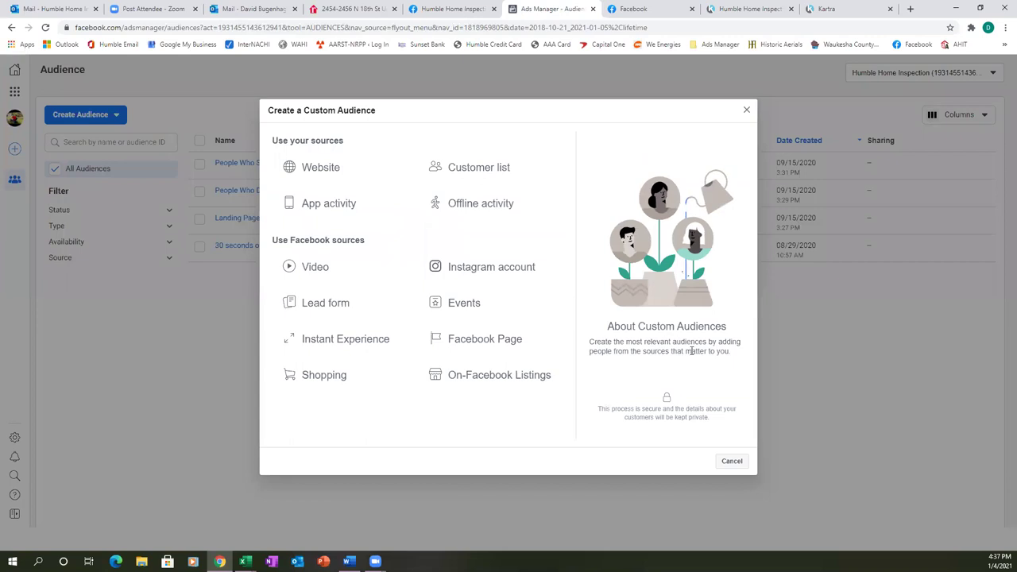
click(315, 270)
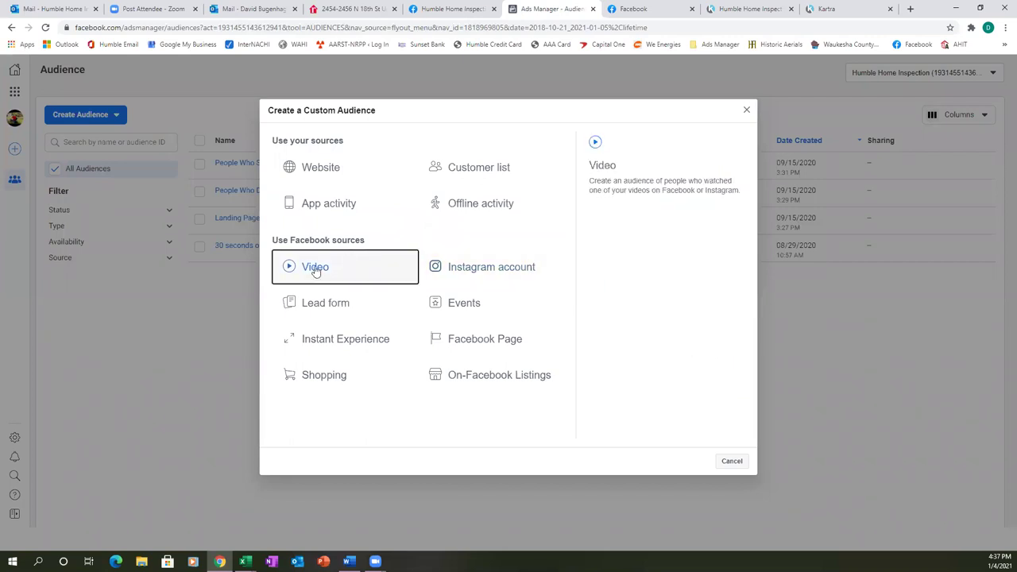
click(315, 270)
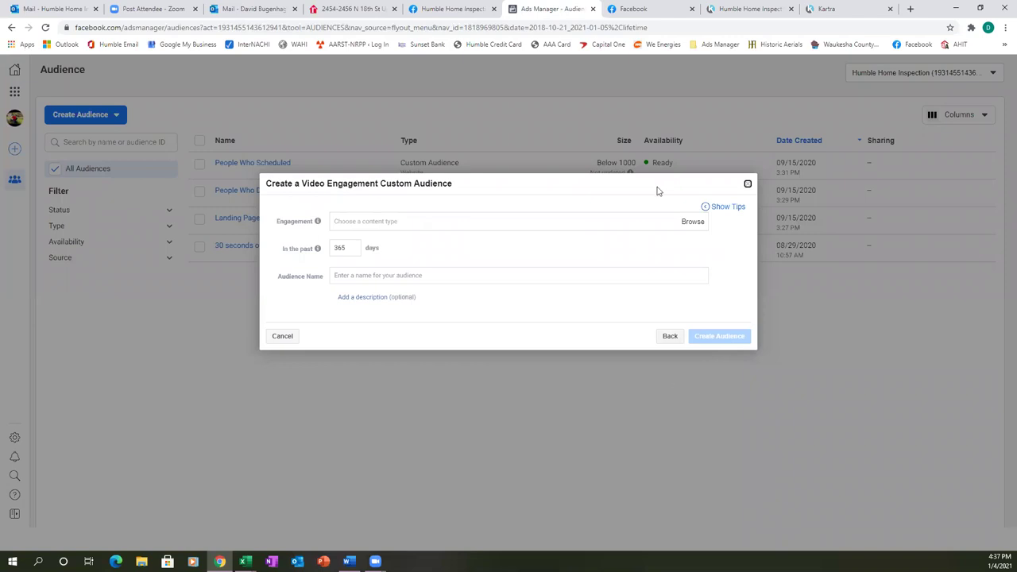
click(694, 222)
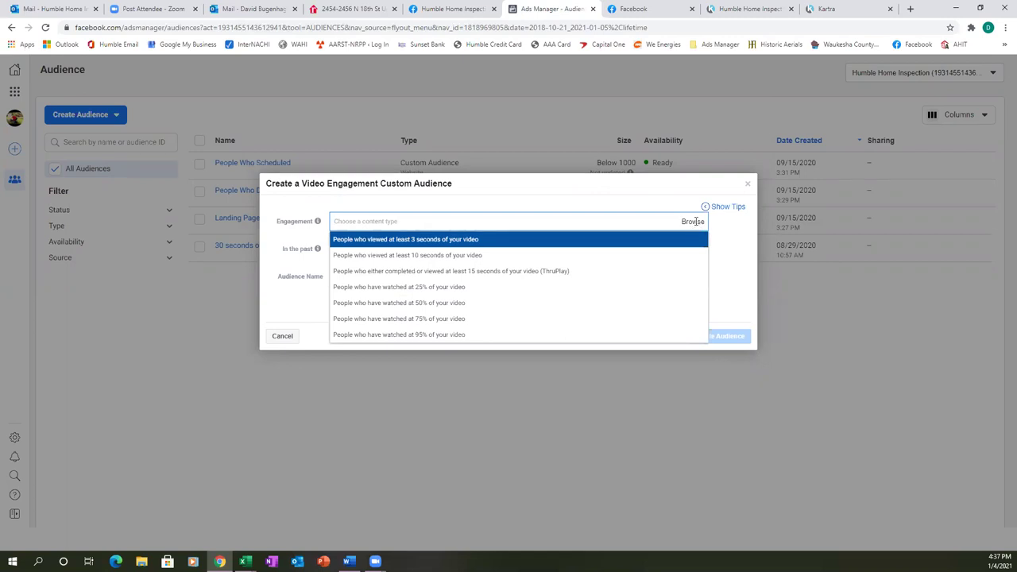
click(424, 290)
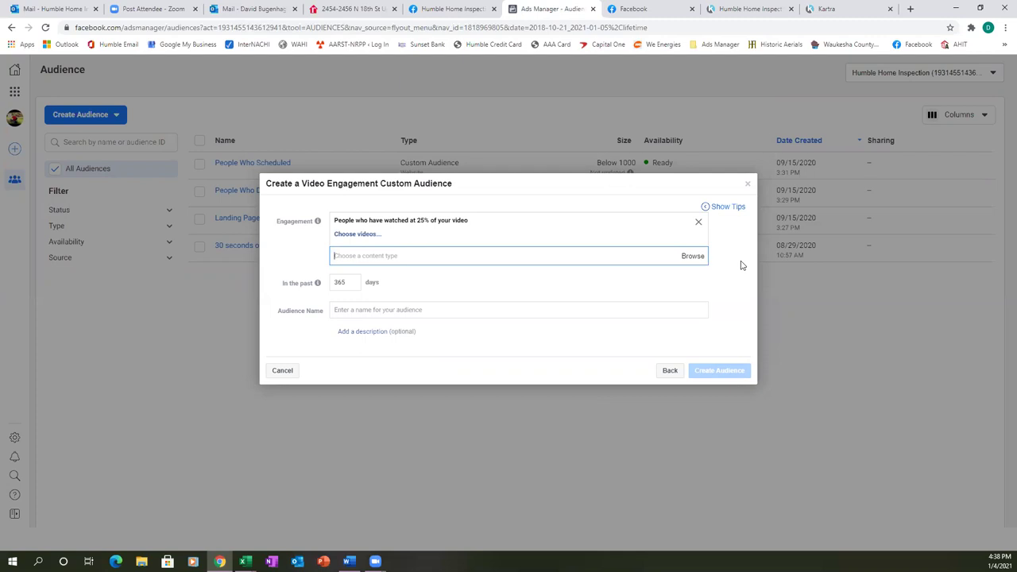
- Choose the "Introductory video!" upload of Dec 29, 2020 from the Humble Home Inspection page as the audience's source video
click(354, 235)
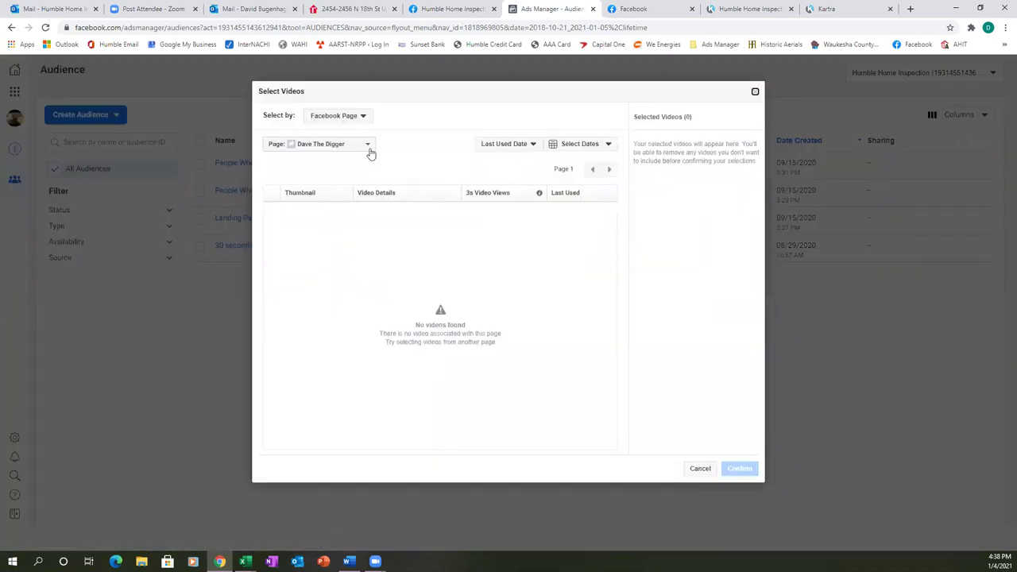
click(367, 117)
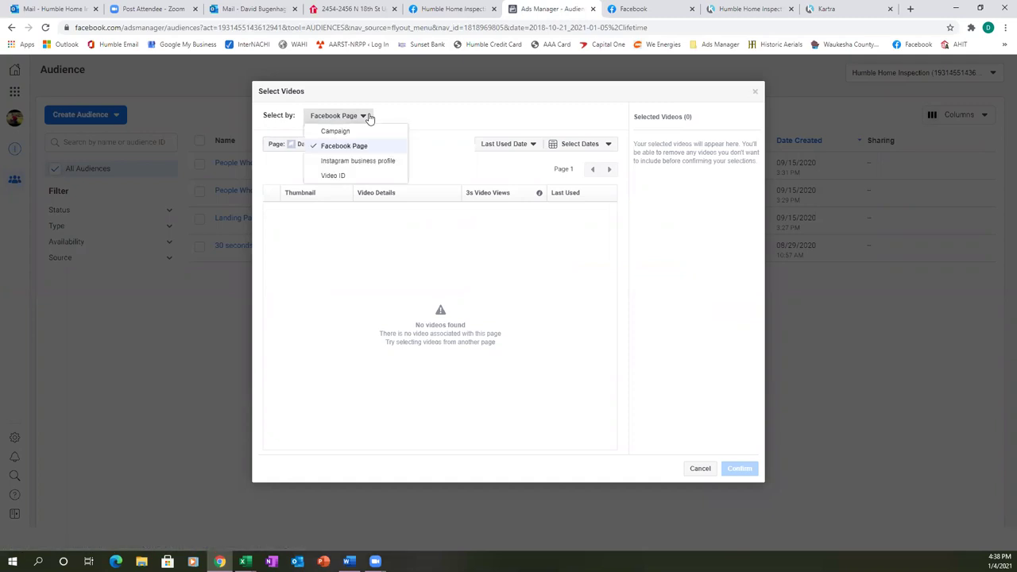
click(368, 116)
click(369, 148)
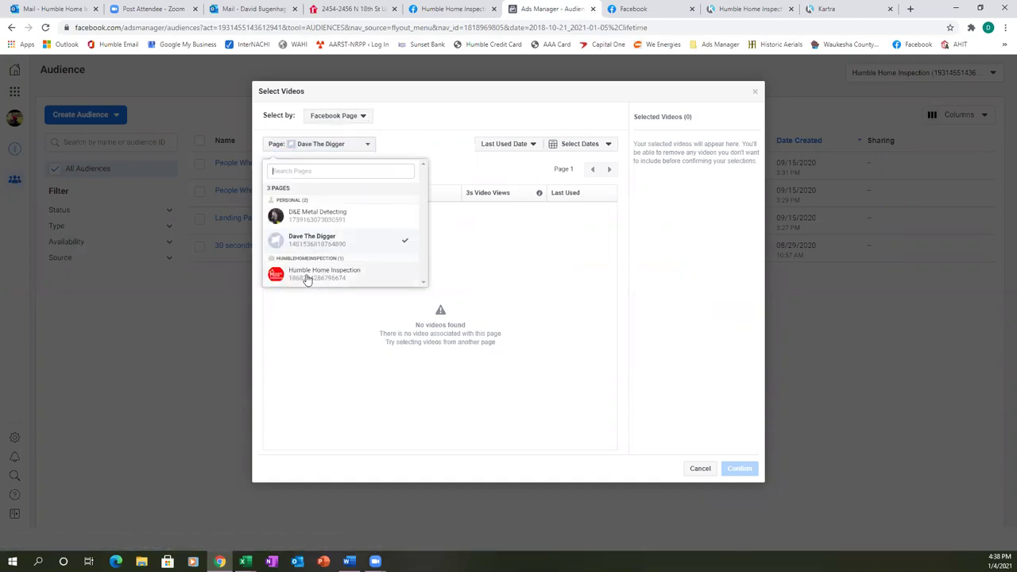
click(309, 278)
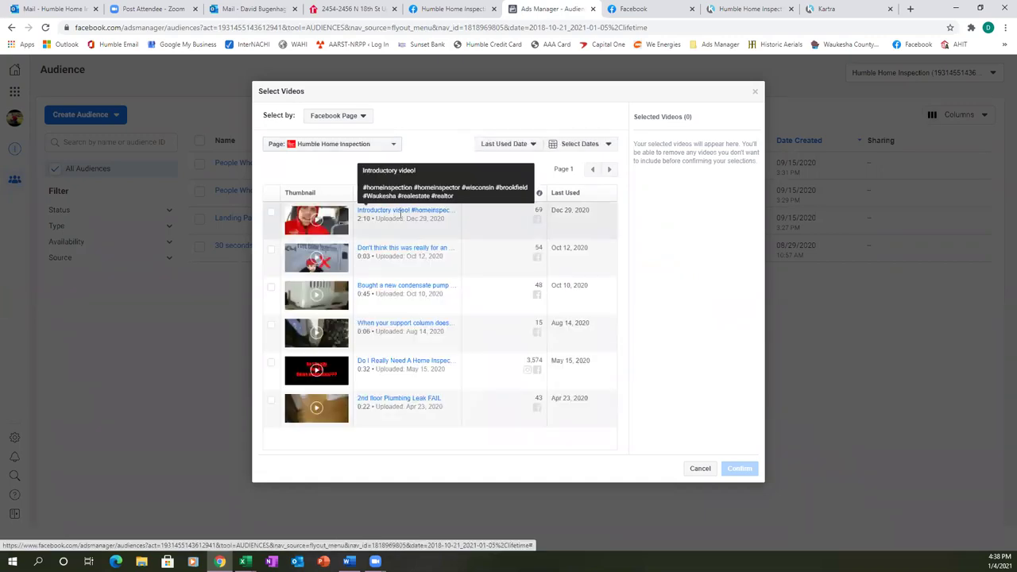
click(271, 215)
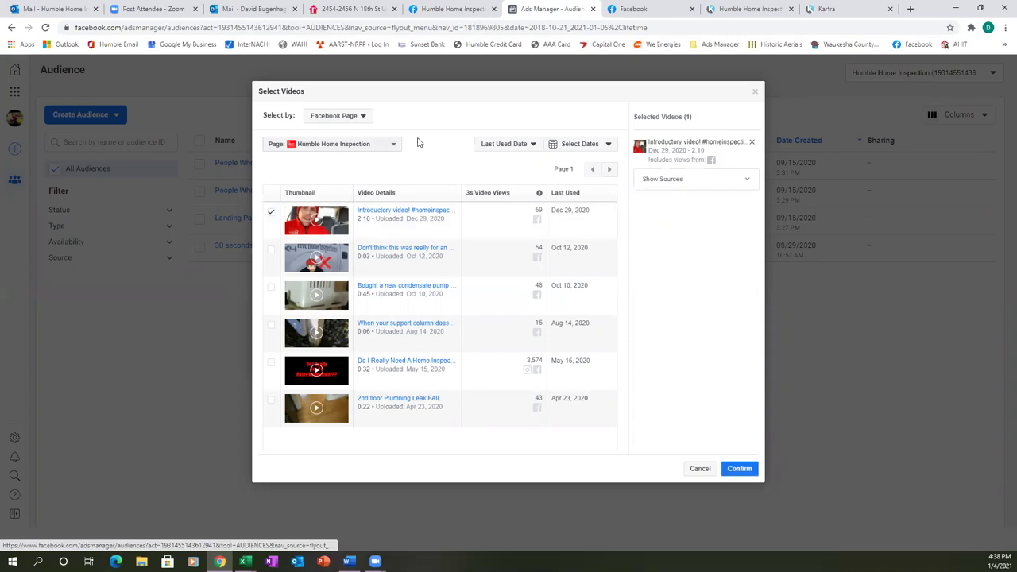
click(737, 471)
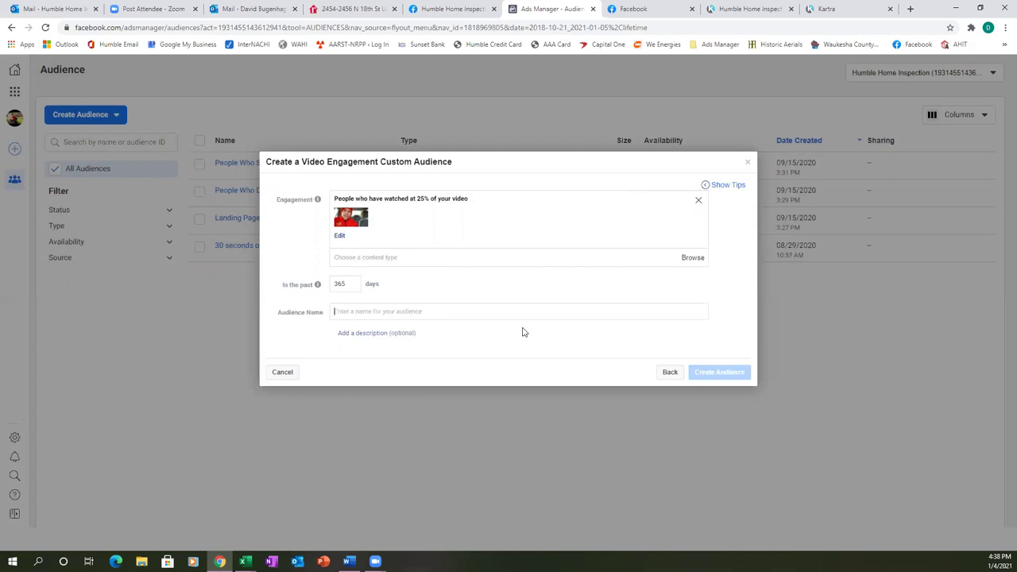
- Name the audience "Intro Video (25%)", create it and proceed past the confirmation dialog
text(I)
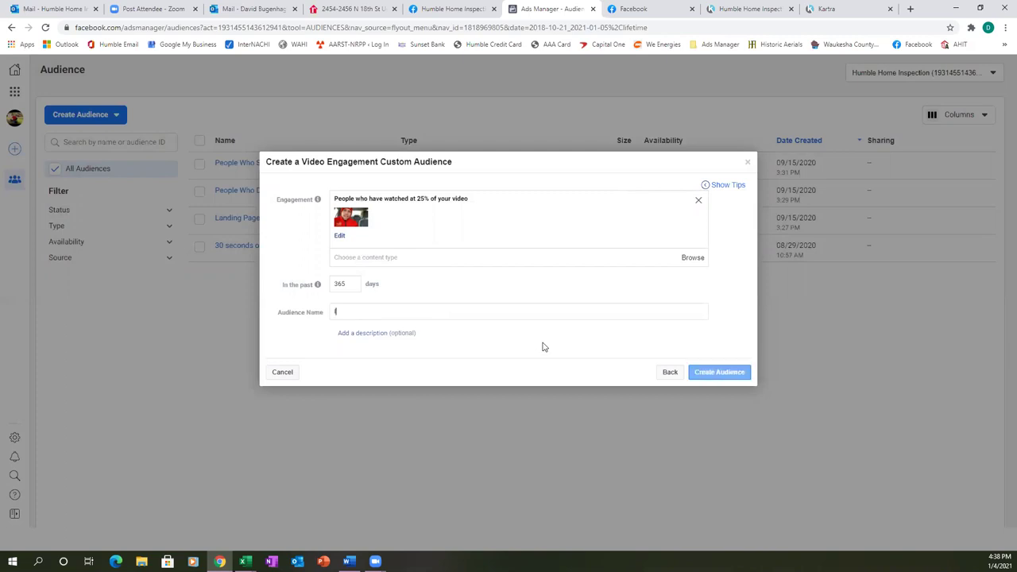
text(ntro Vide)
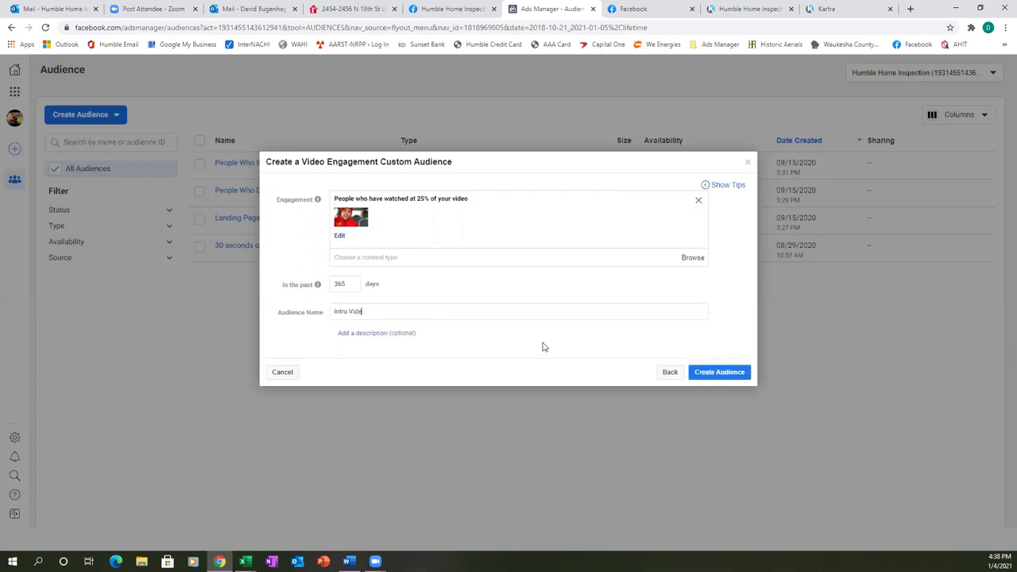
text(o (25%))
click(719, 372)
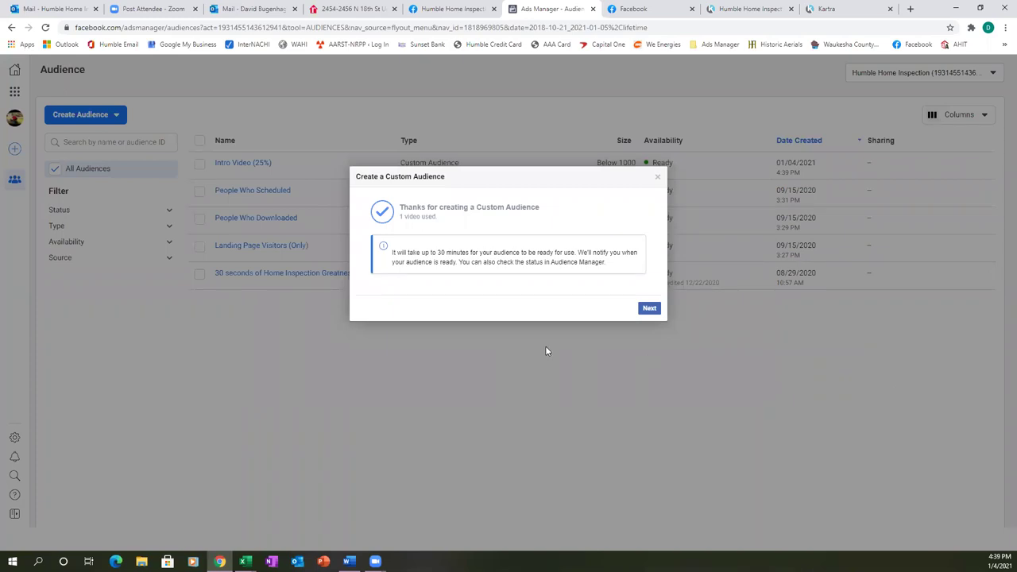
click(647, 309)
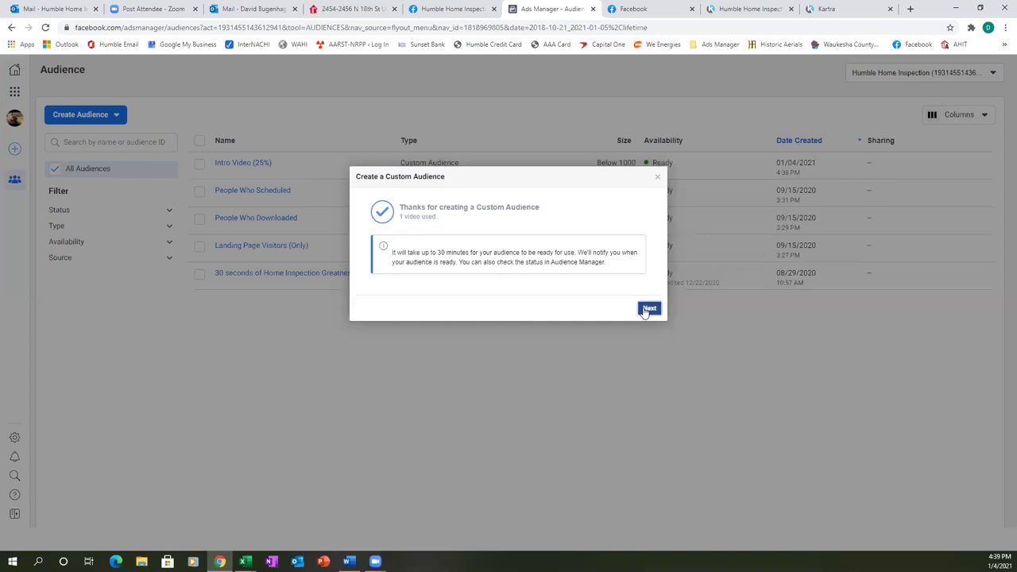